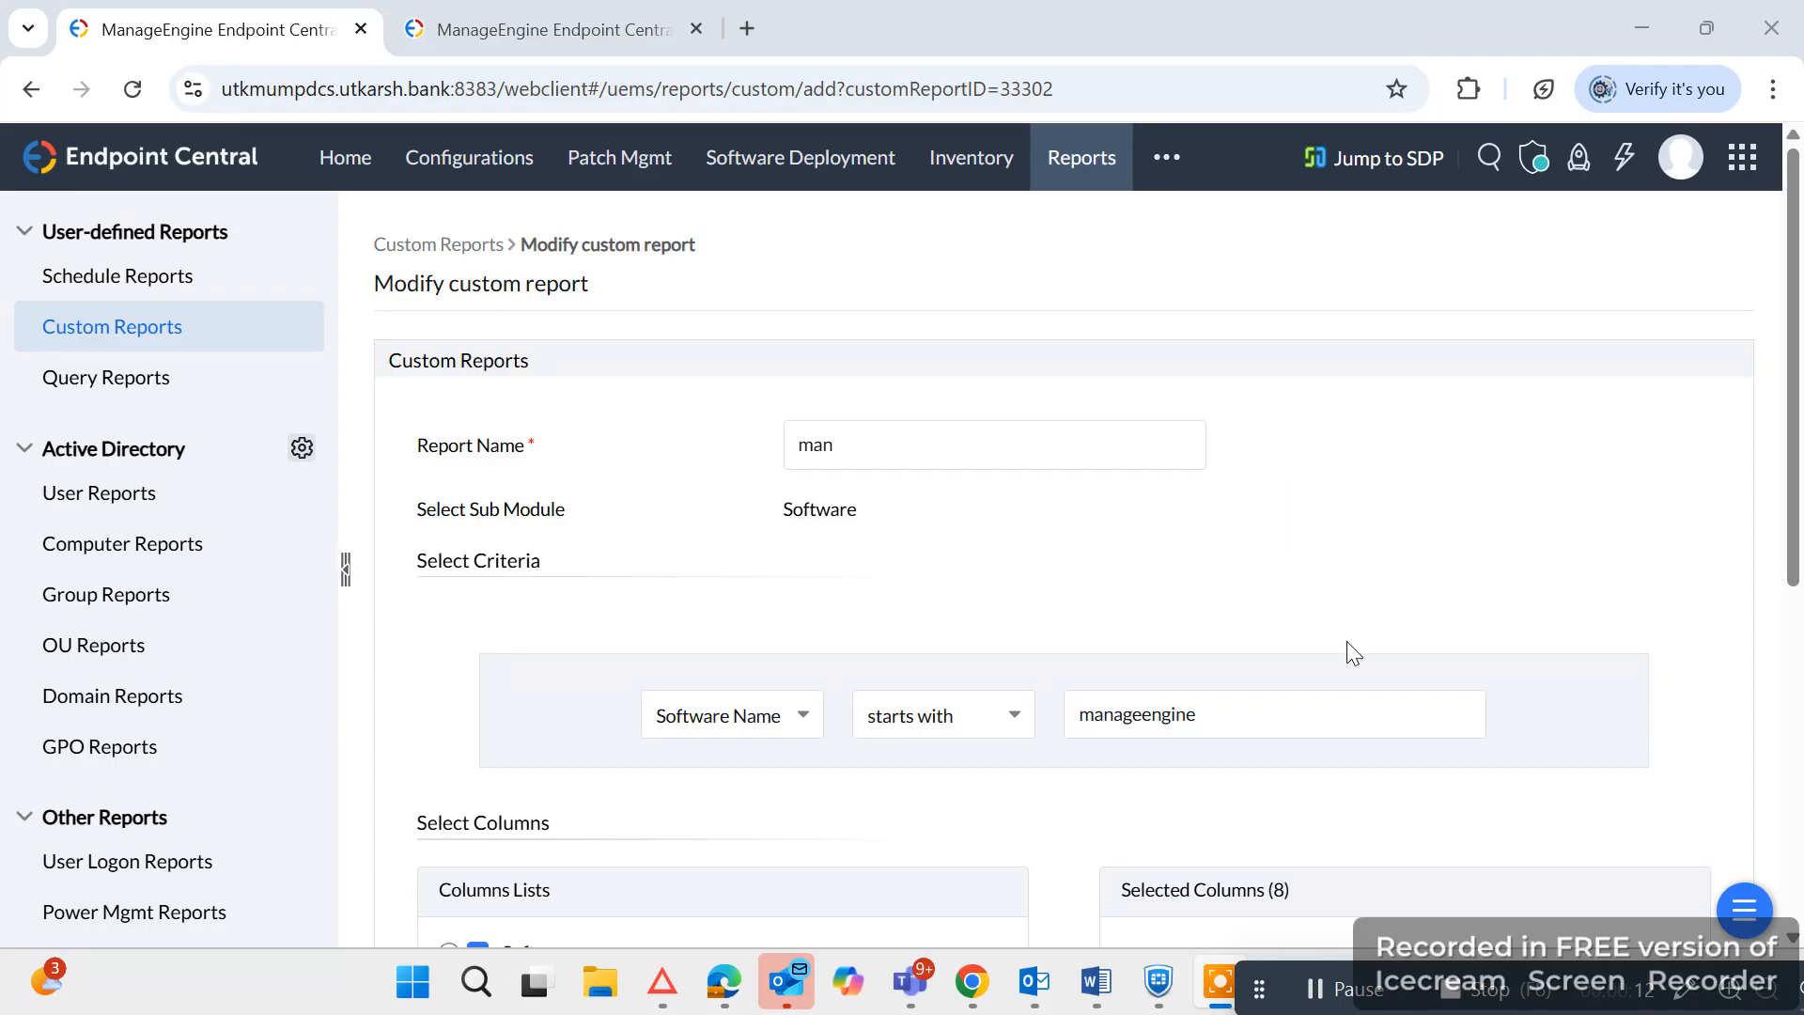
Review the existing report's criteria and selected columns, and start a new custom report in the other Endpoint Central tab.
{"action": "scroll", "coordinate": [1349, 652], "scroll_direction": "down", "scroll_amount": 3}
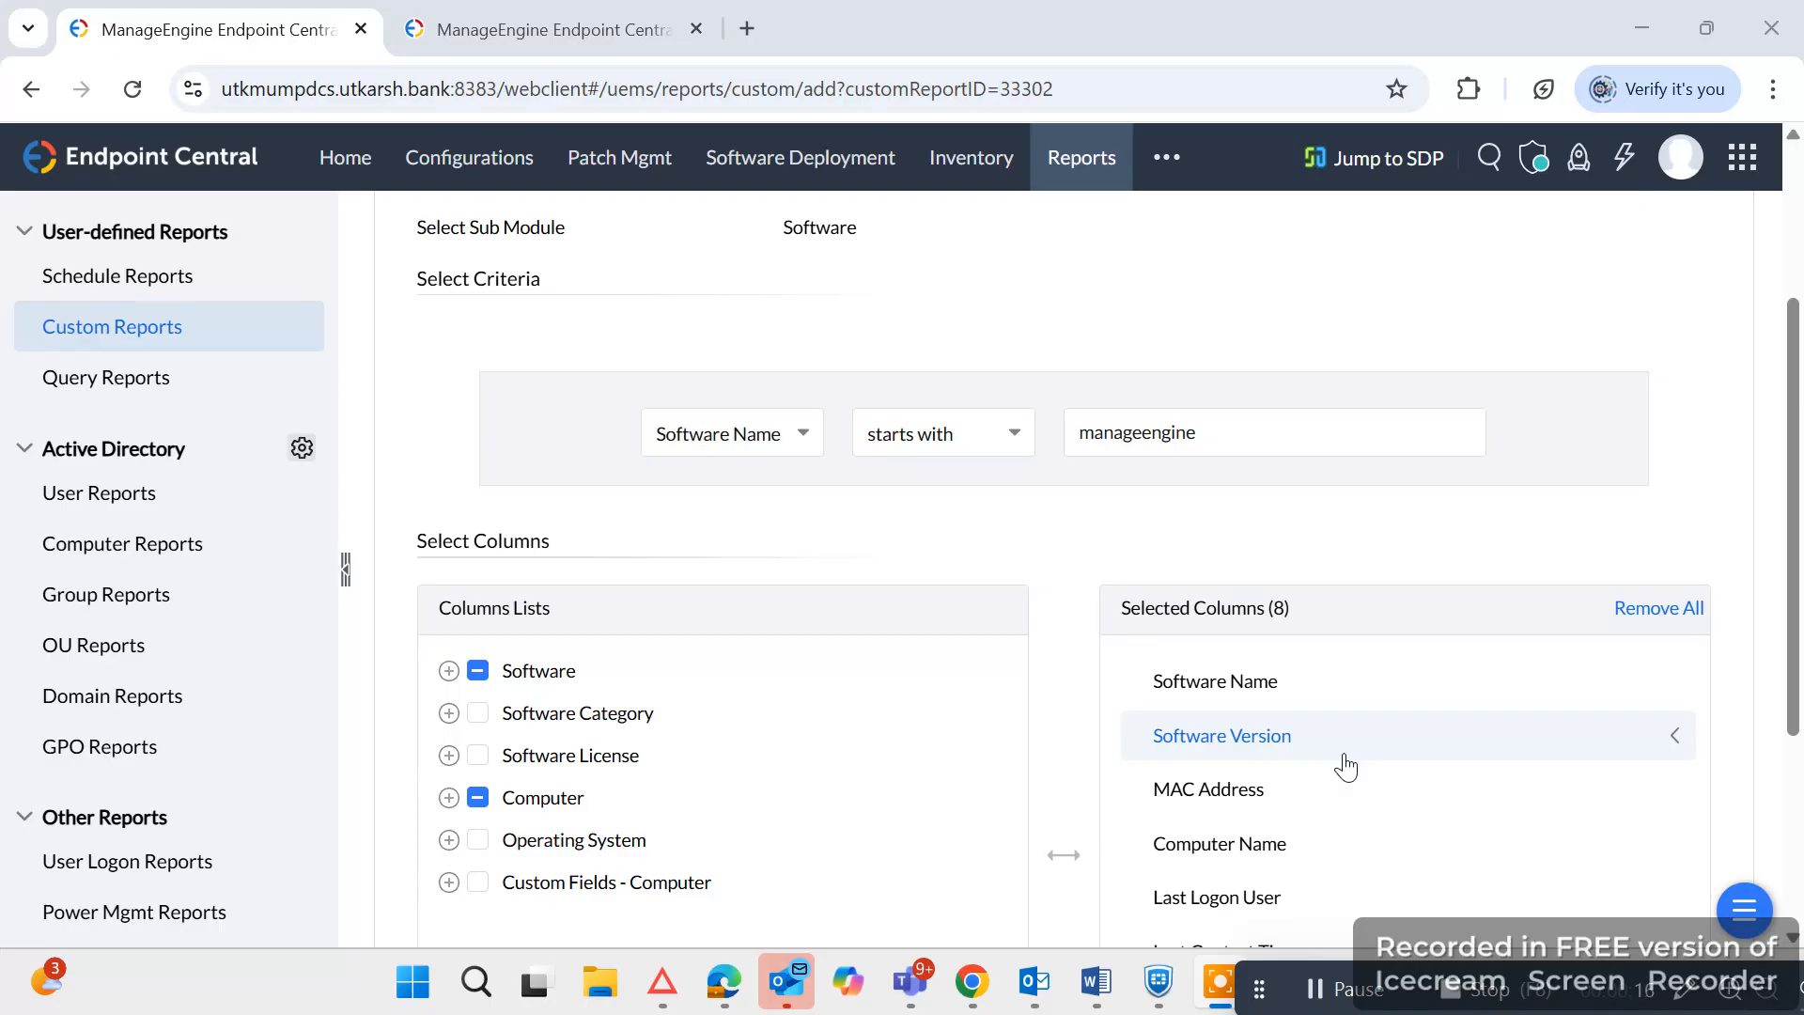
{"action": "scroll", "coordinate": [1346, 767], "scroll_direction": "up", "scroll_amount": 2}
{"action": "scroll", "coordinate": [1369, 785], "scroll_direction": "down", "scroll_amount": 5}
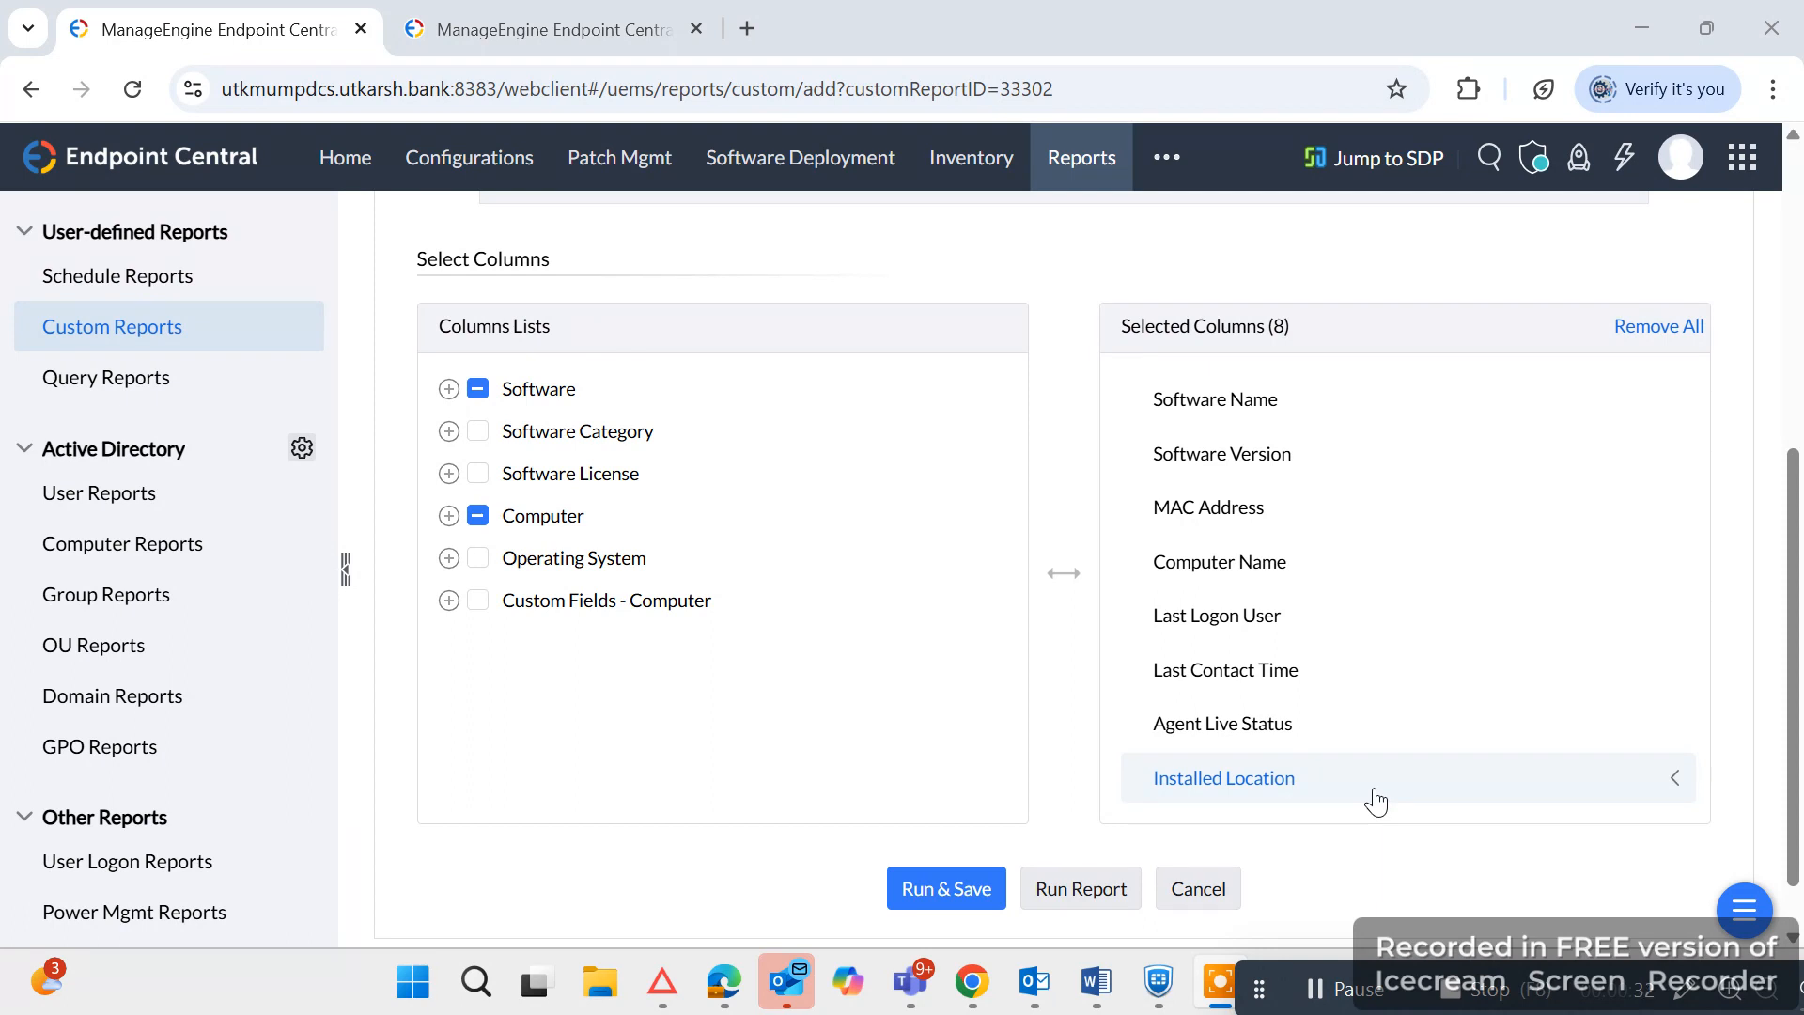
{"action": "left_click", "coordinate": [574, 21]}
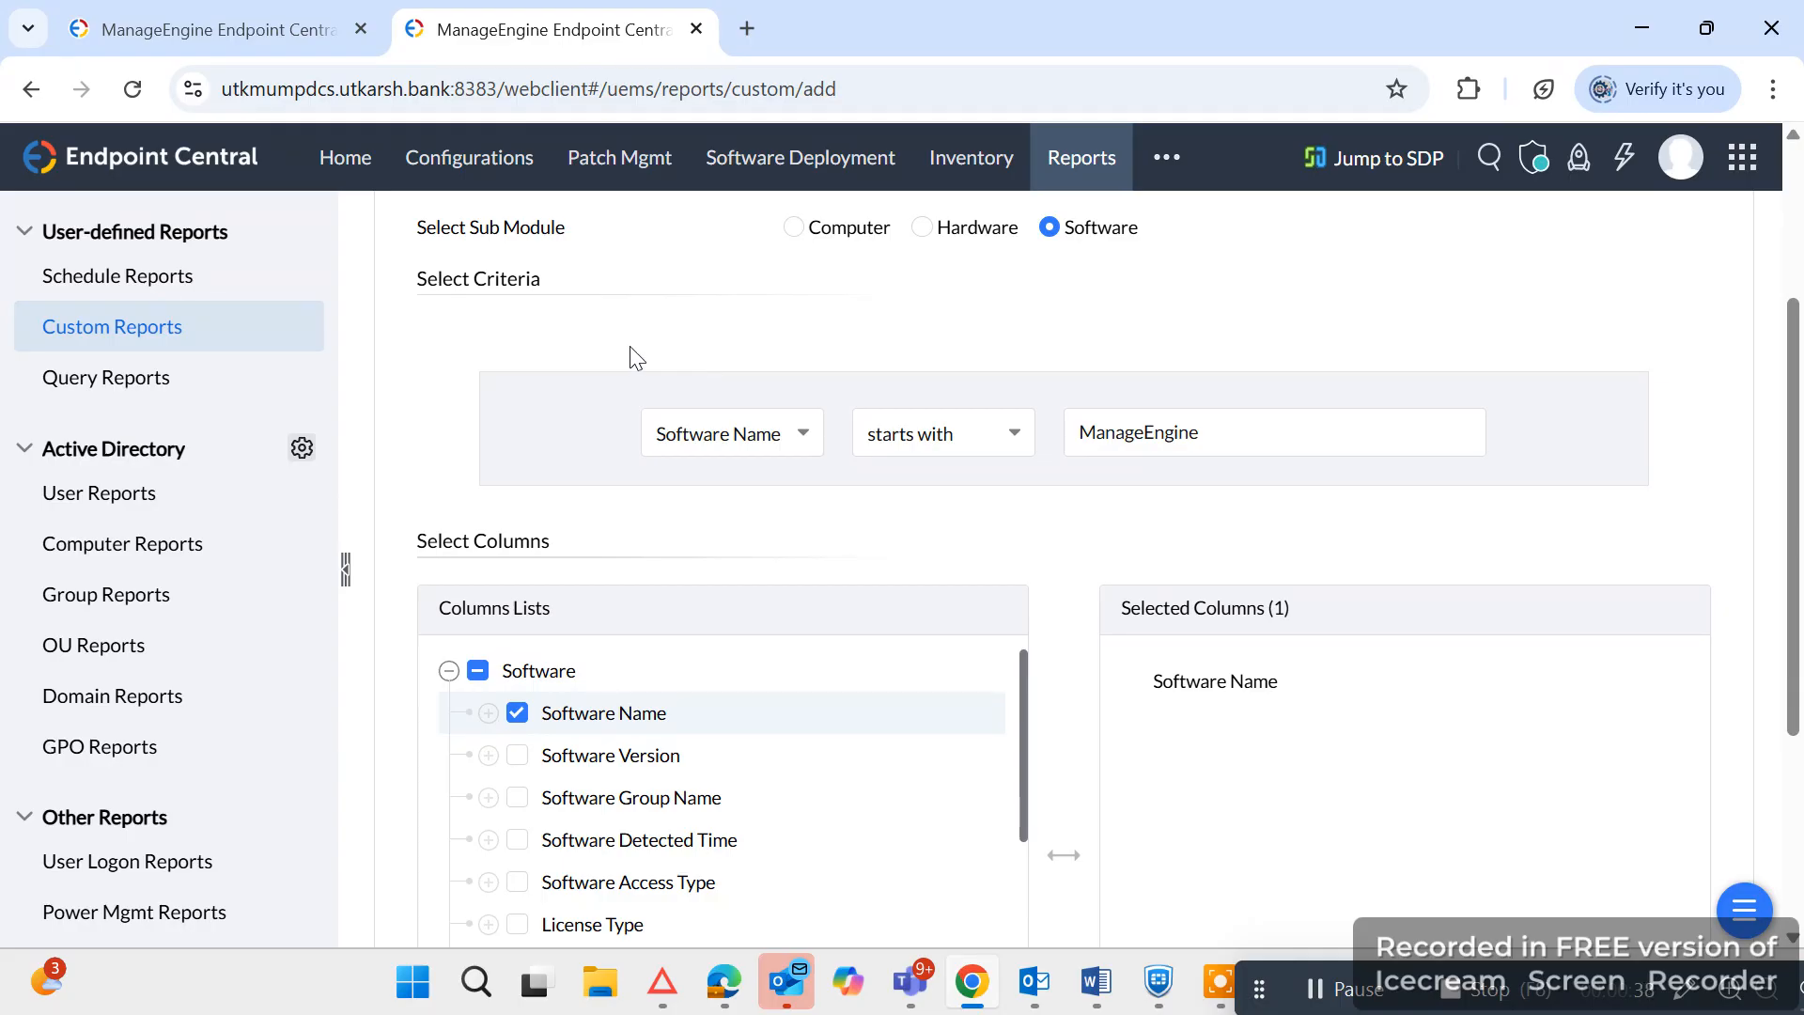
{"action": "left_click", "coordinate": [132, 335]}
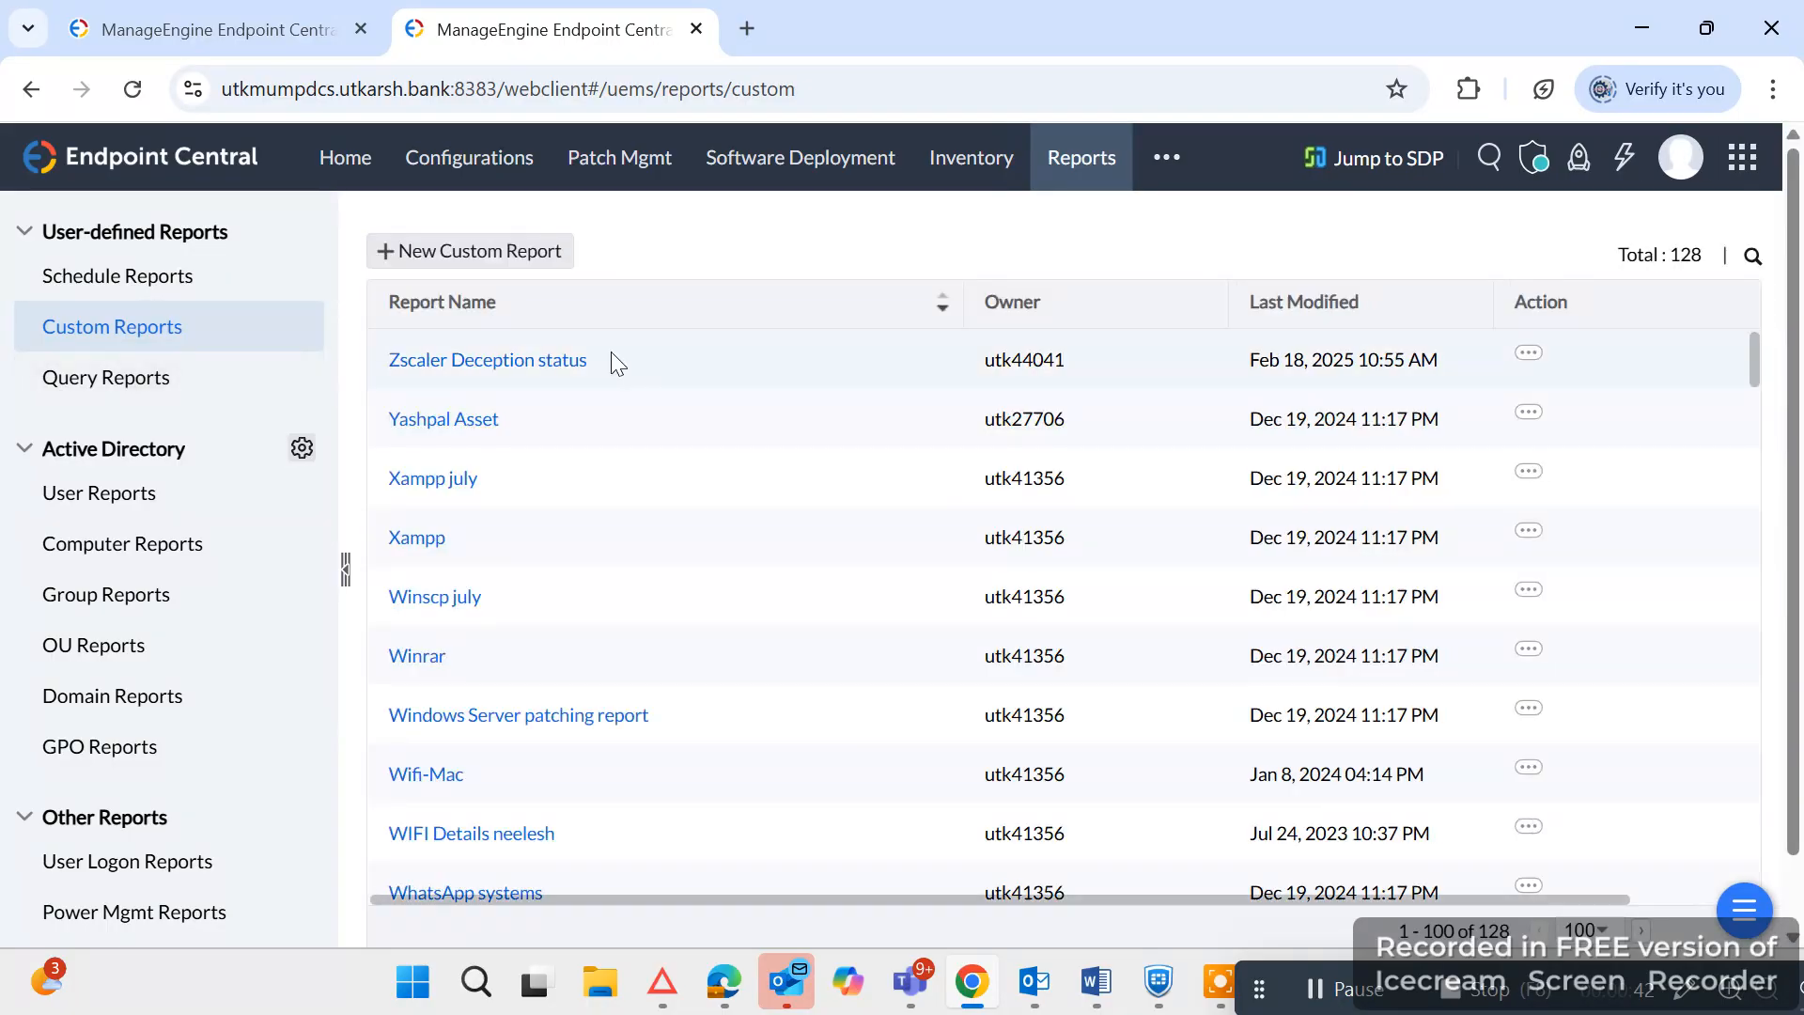
{"action": "left_click", "coordinate": [413, 268]}
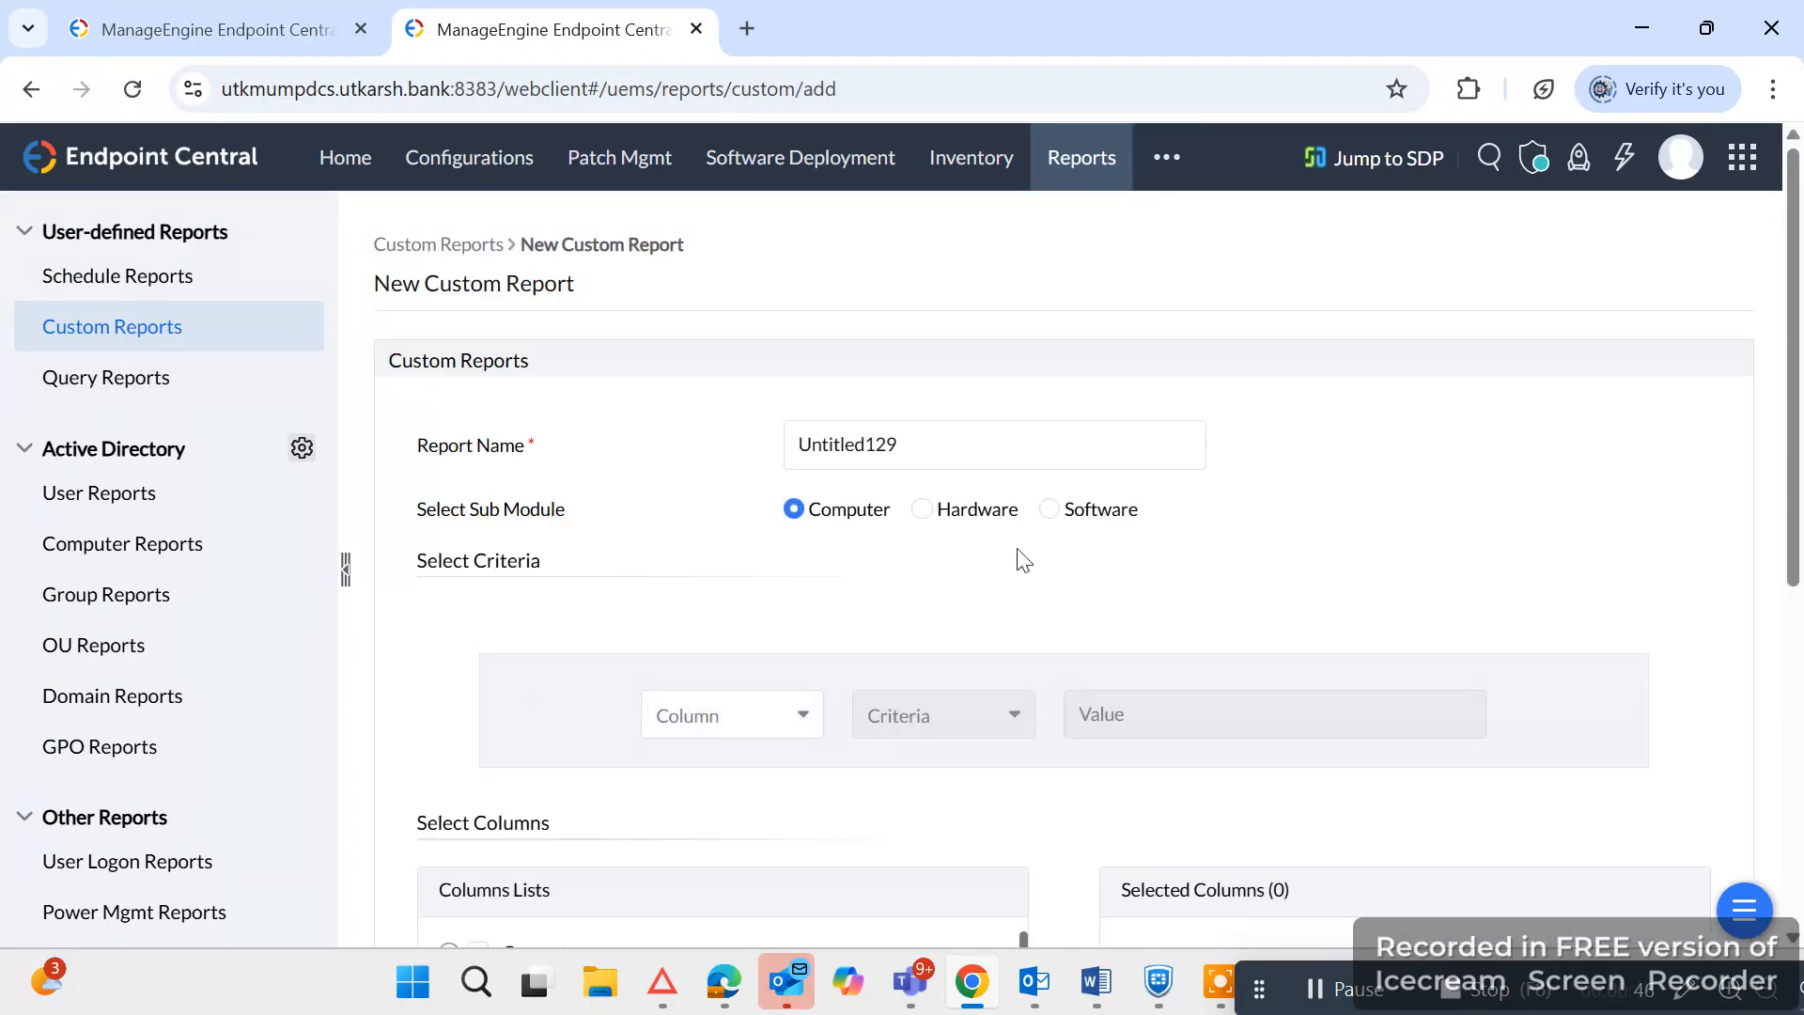
Name the report "ManageEngine Agent details" and choose Software as its sub module.
{"action": "left_click", "coordinate": [963, 446]}
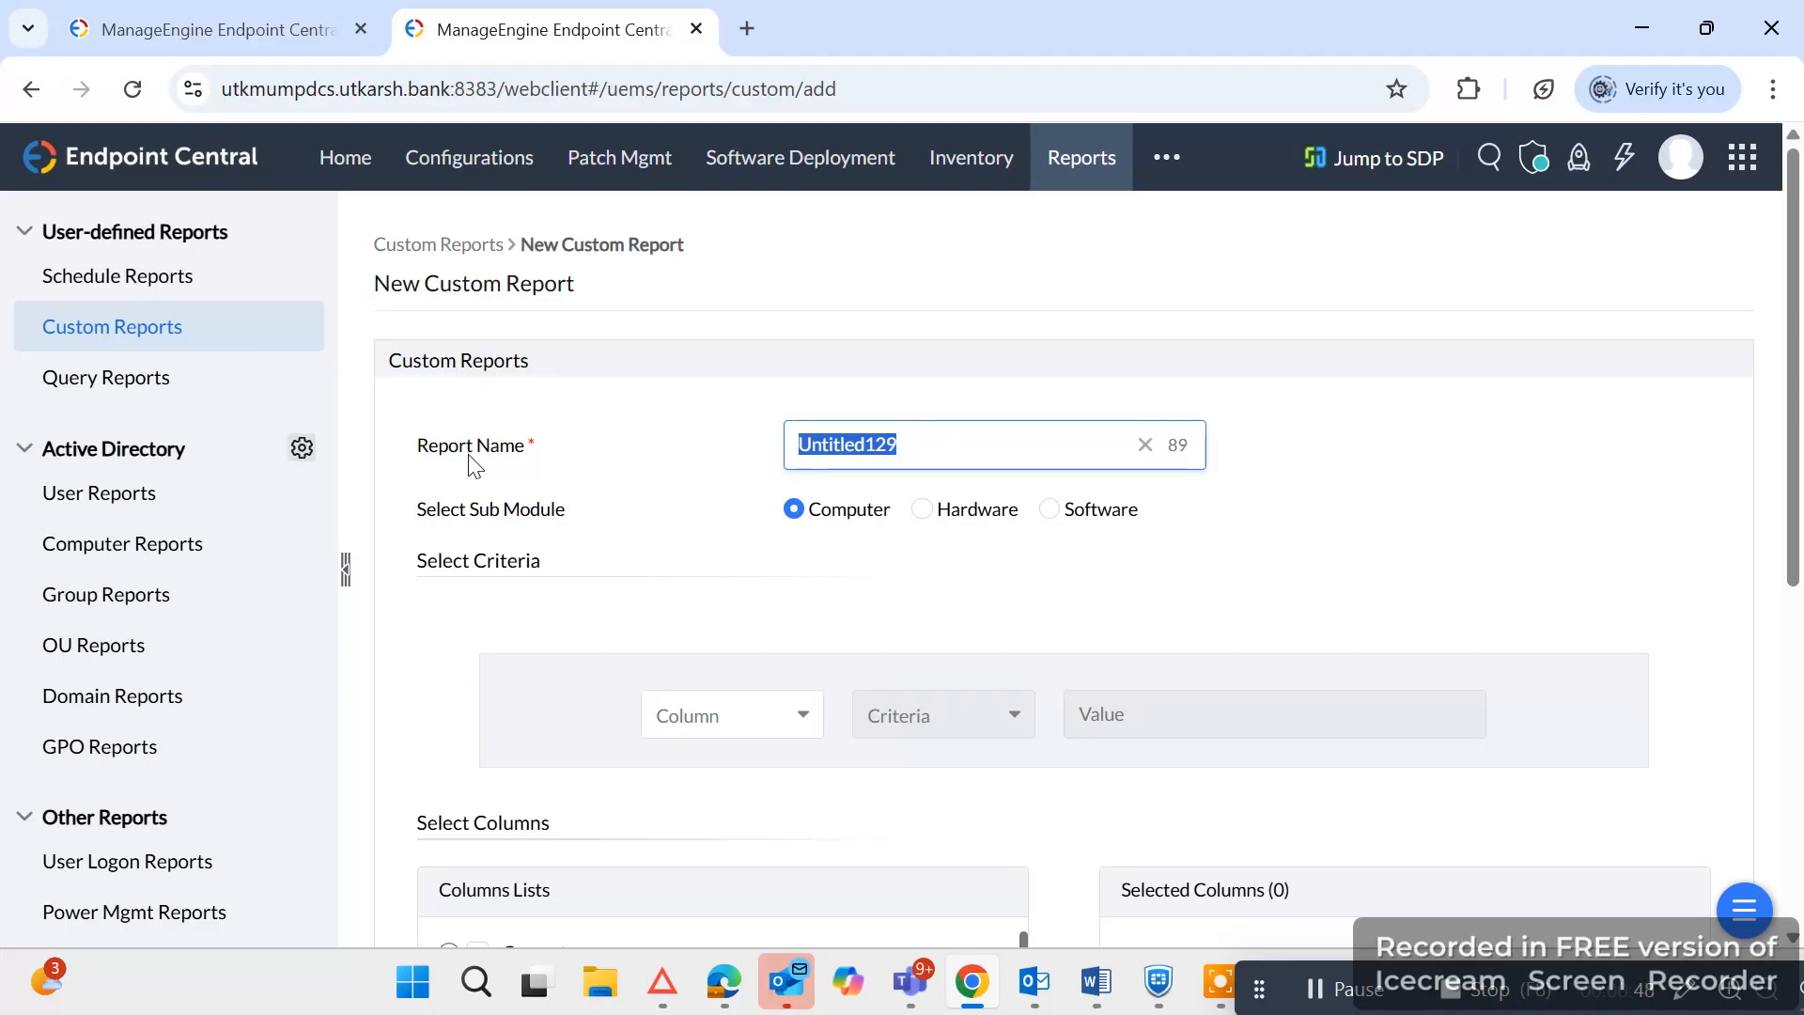
{"action": "type", "text": "Manag"}
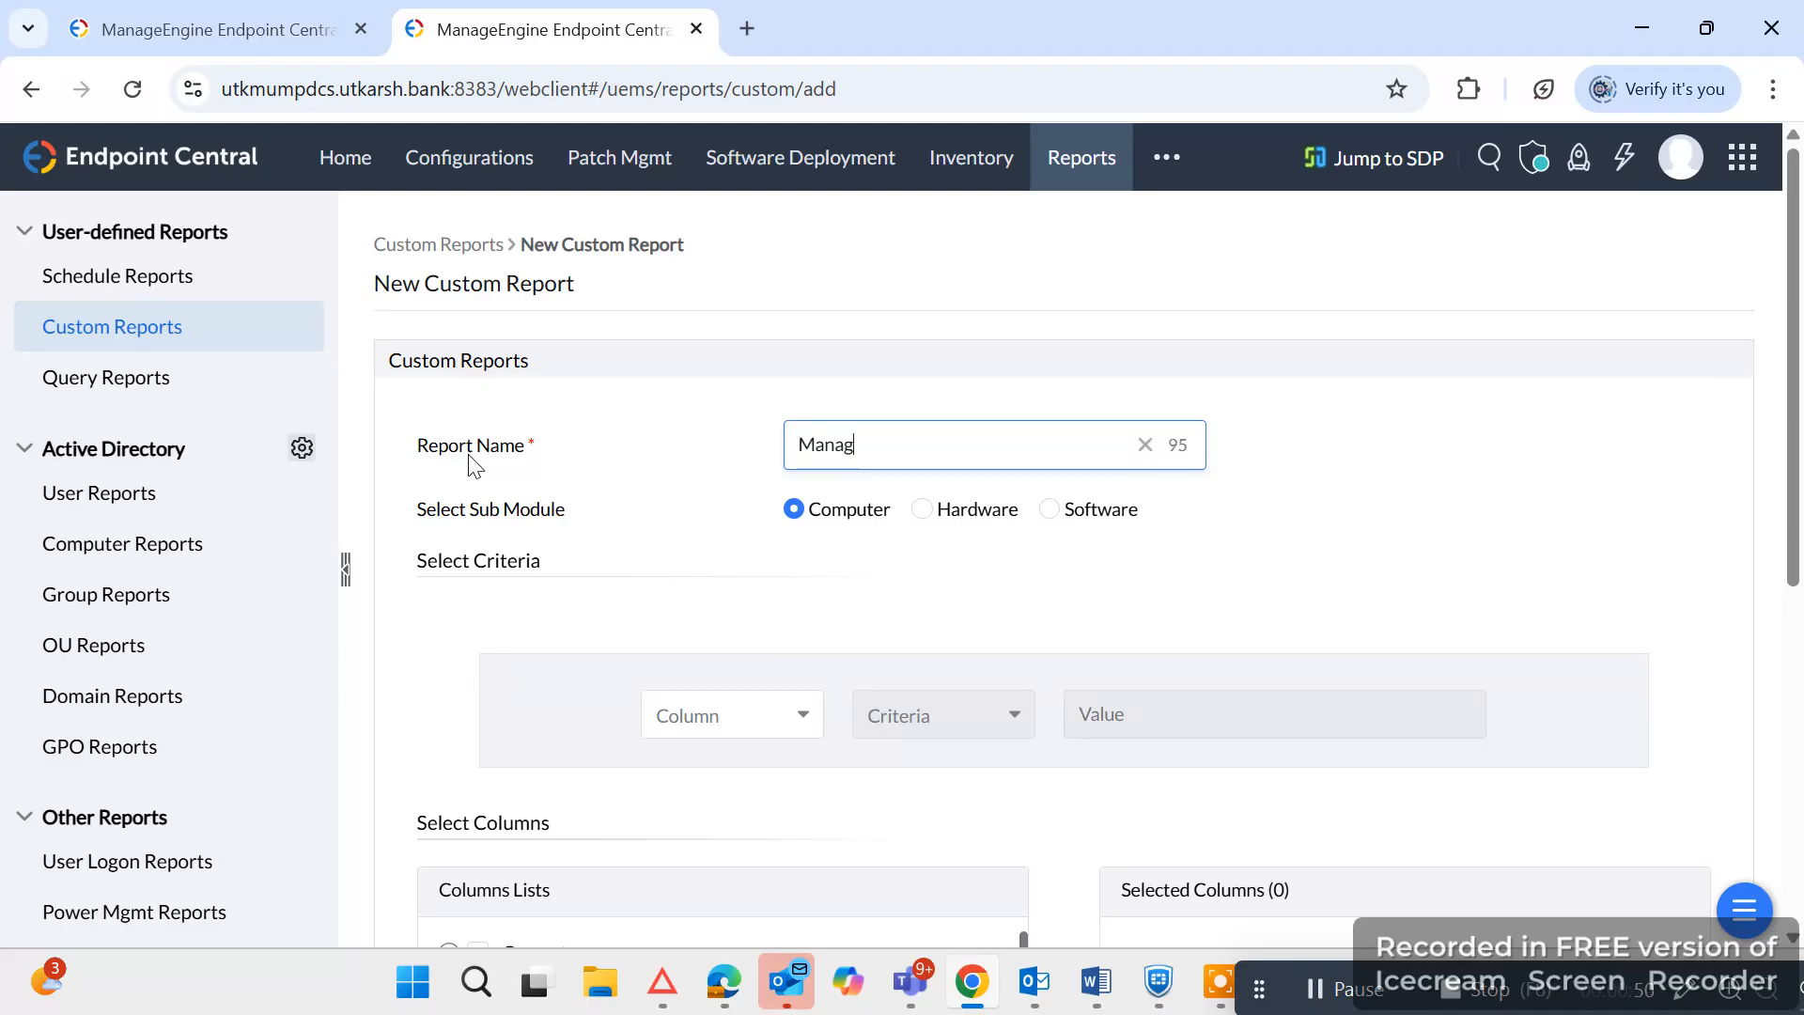
{"action": "type", "text": "eEngine "}
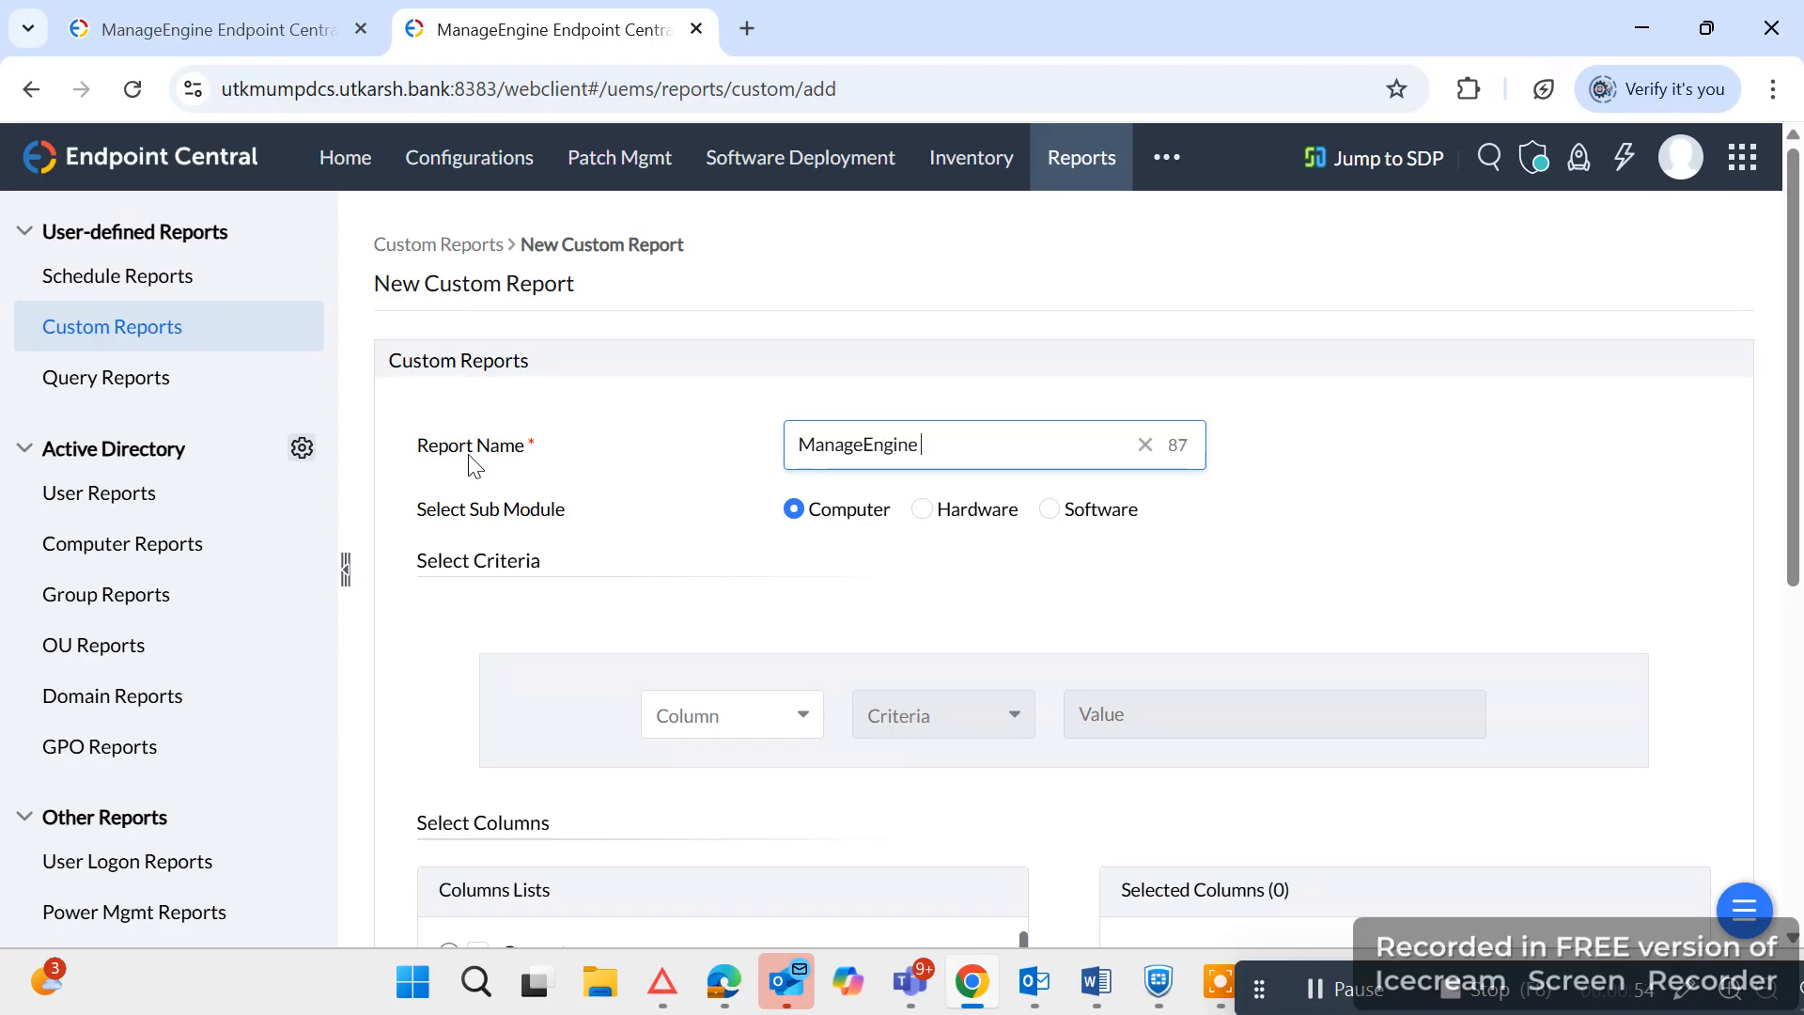
{"action": "type", "text": "Agent details"}
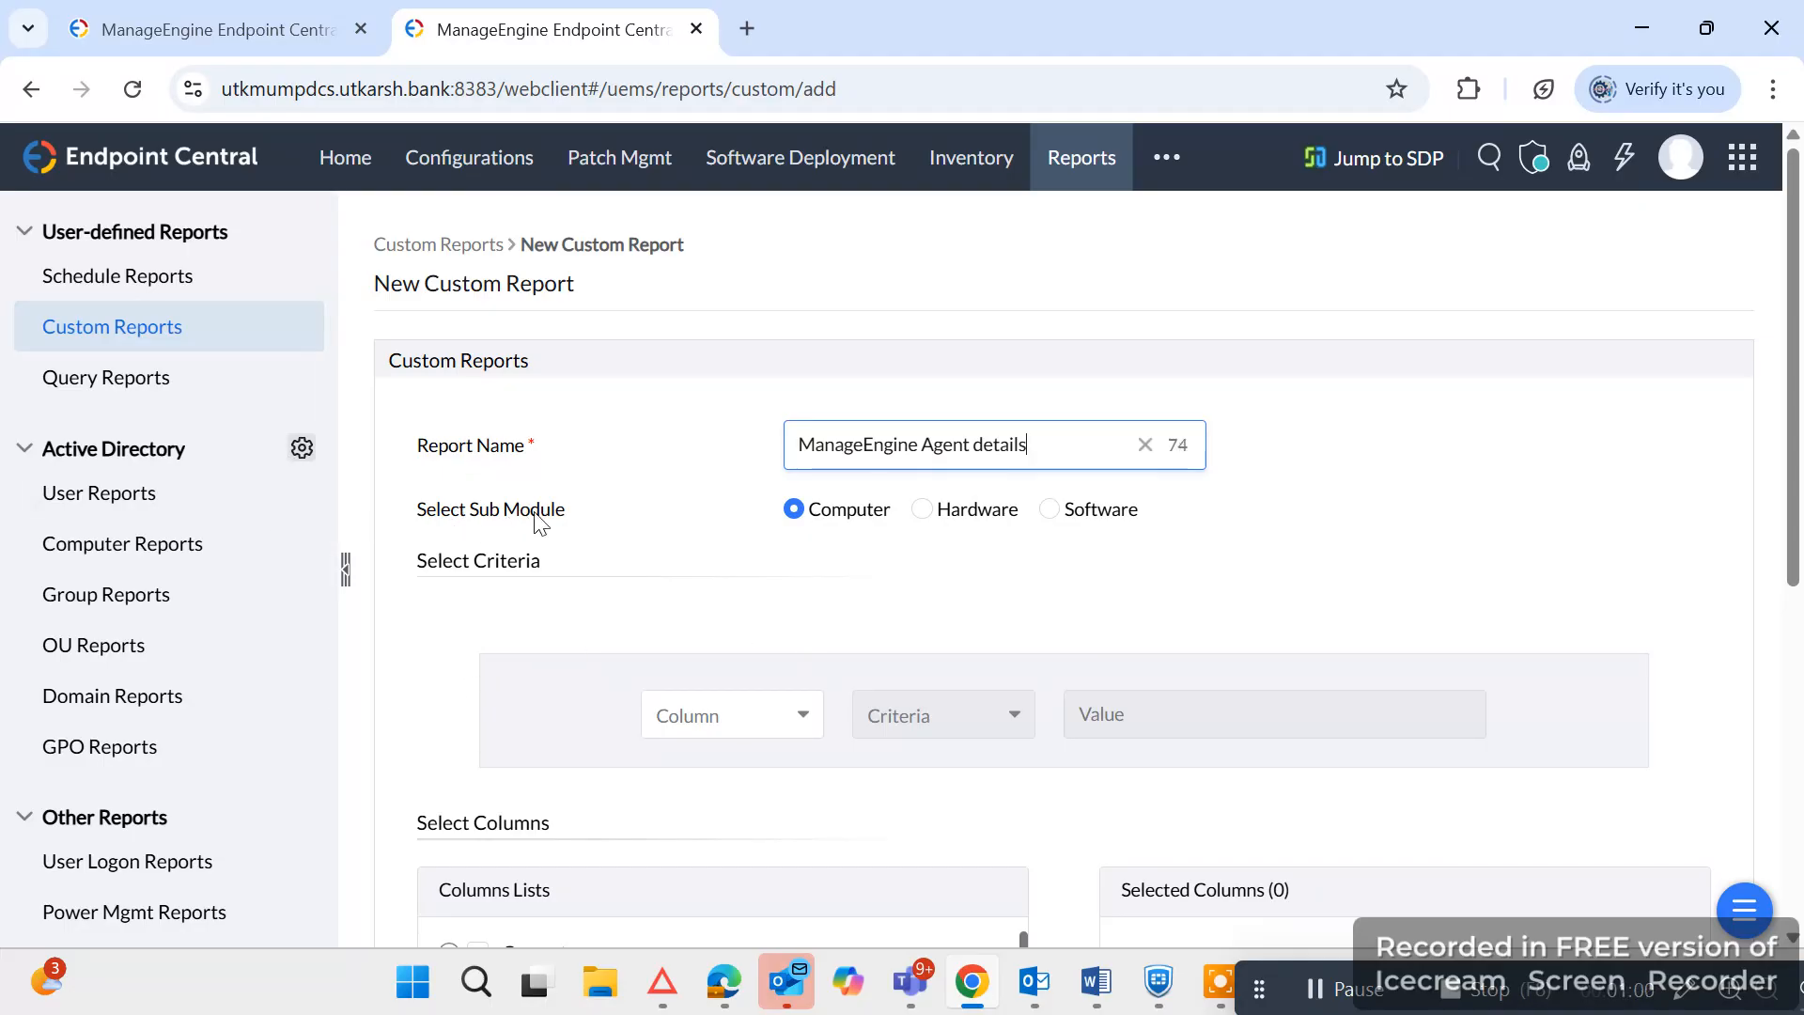
{"action": "left_click", "coordinate": [1065, 515]}
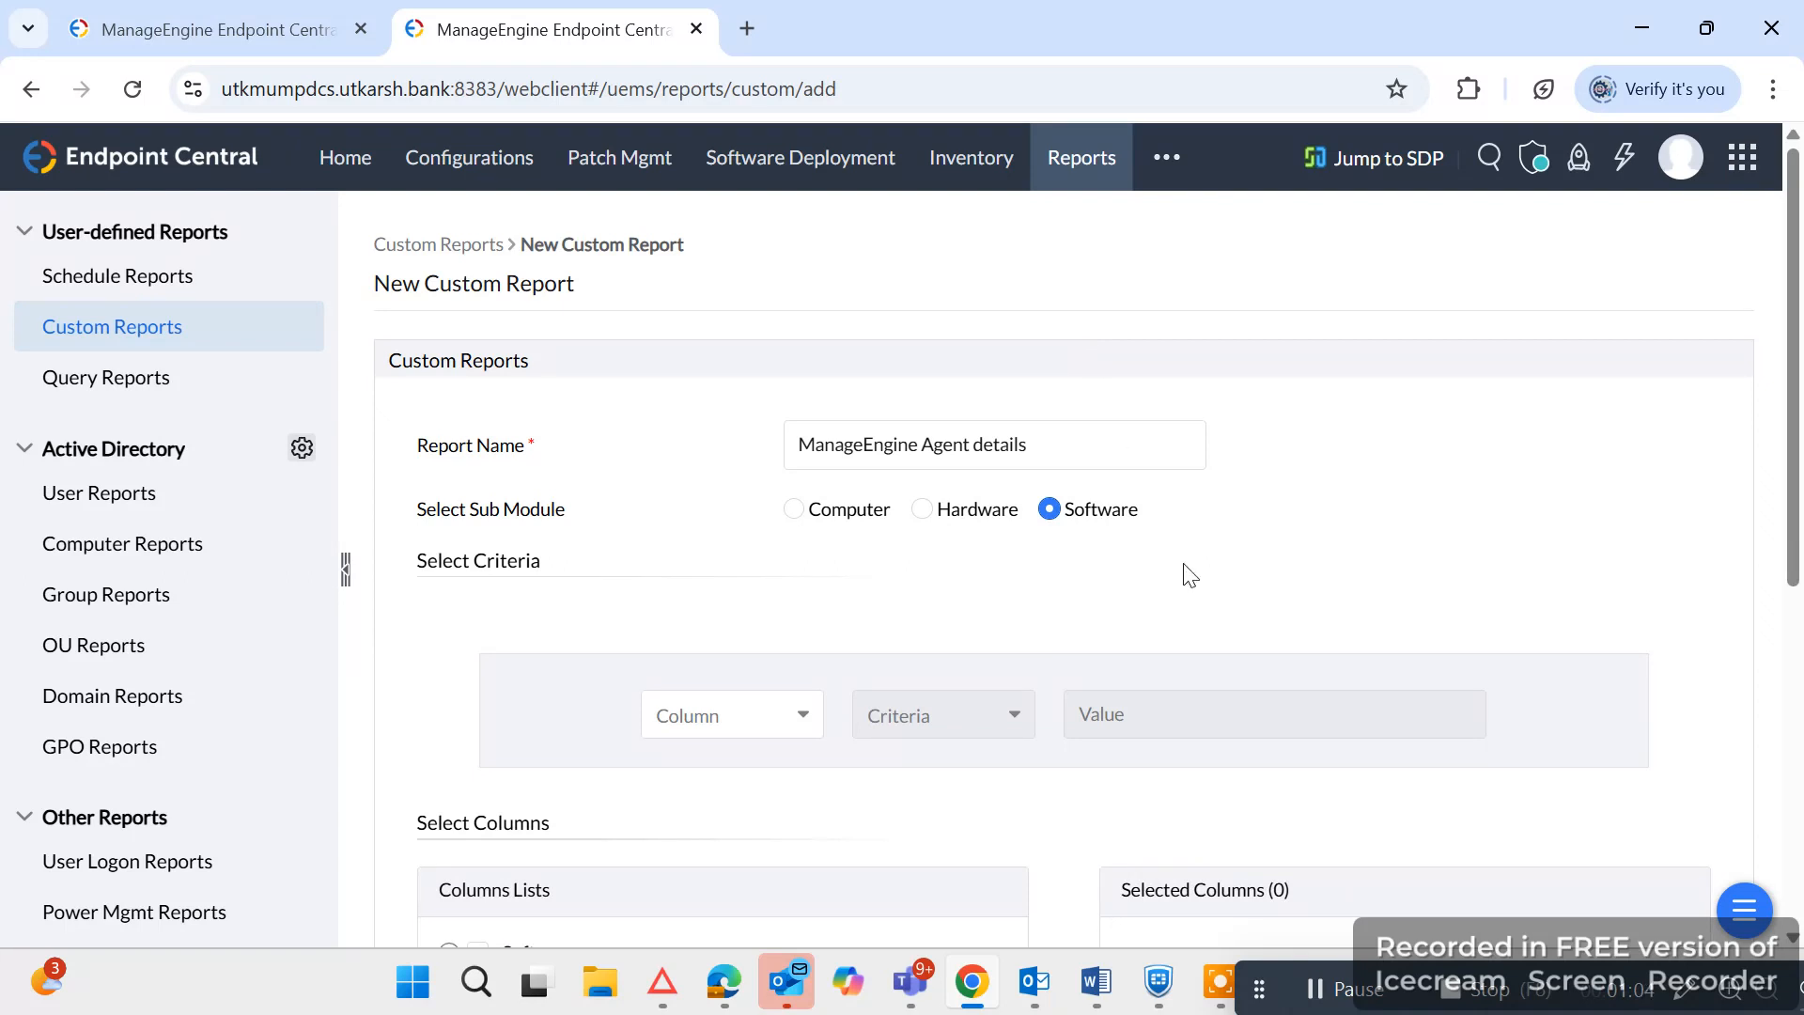
Define the report criterion as Software Name starts with "MangeEngine".
{"action": "scroll", "coordinate": [761, 658], "scroll_direction": "down", "scroll_amount": 1}
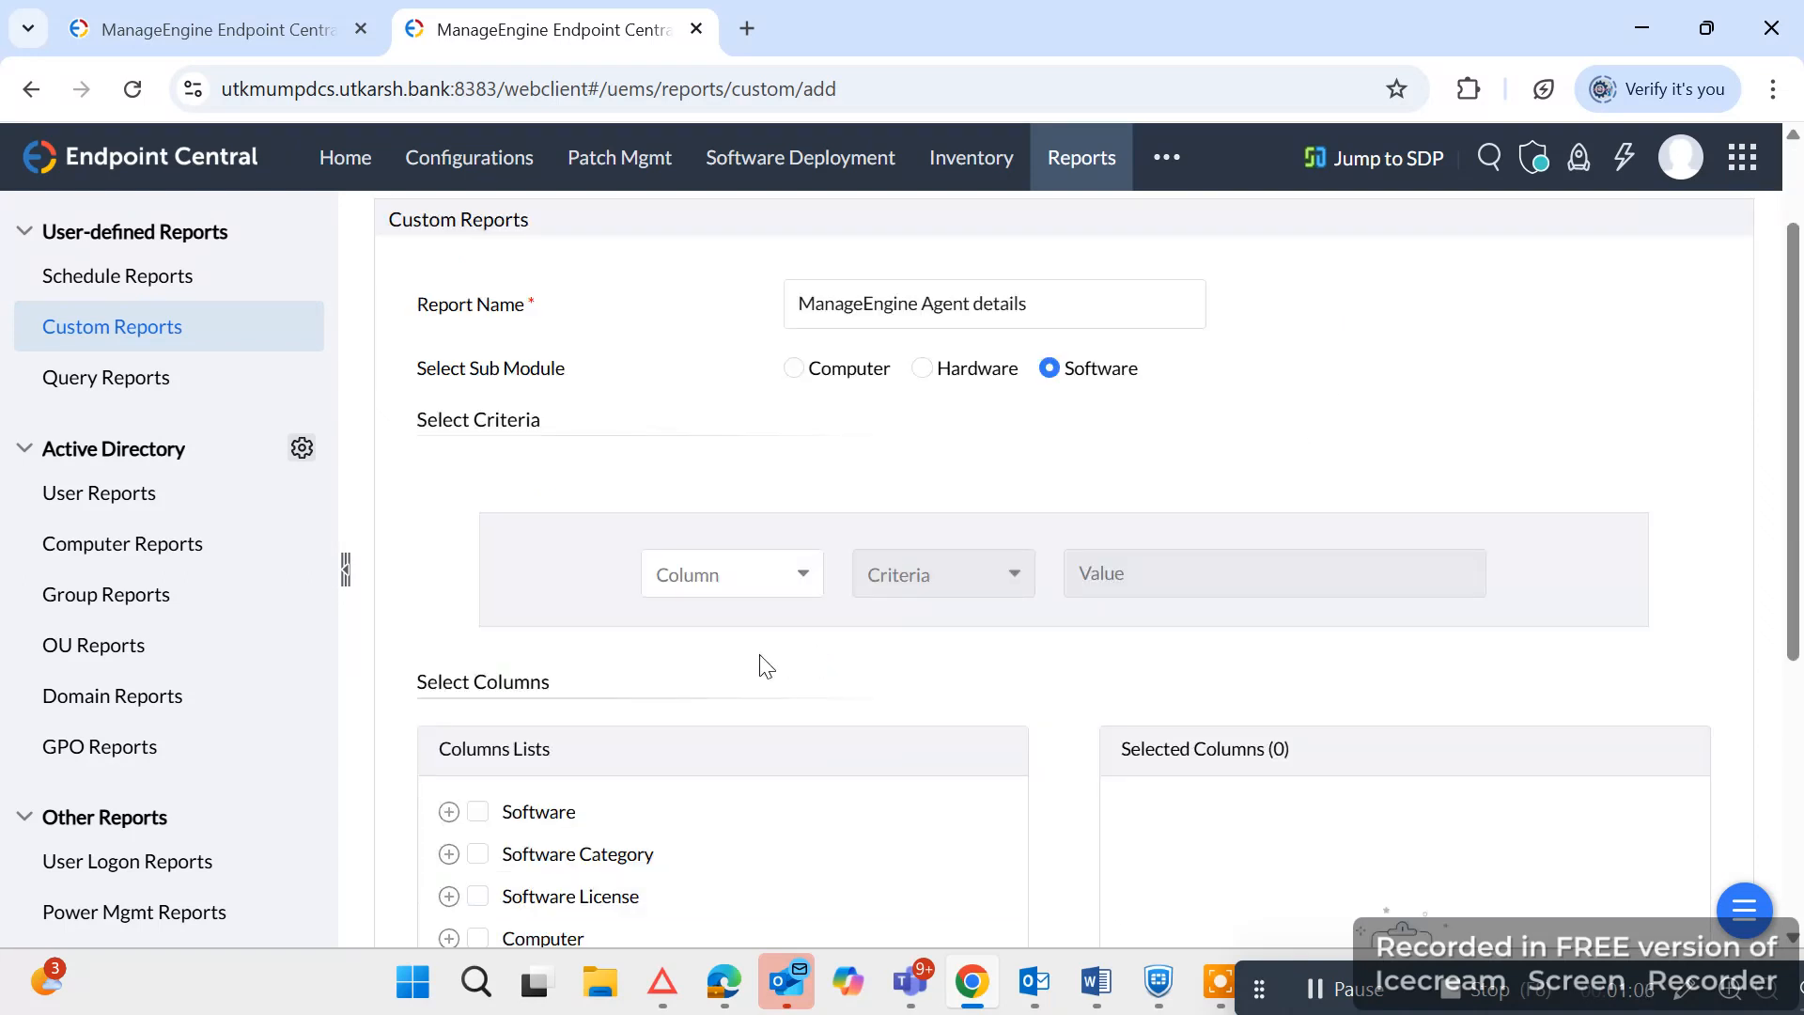
{"action": "left_click", "coordinate": [710, 580]}
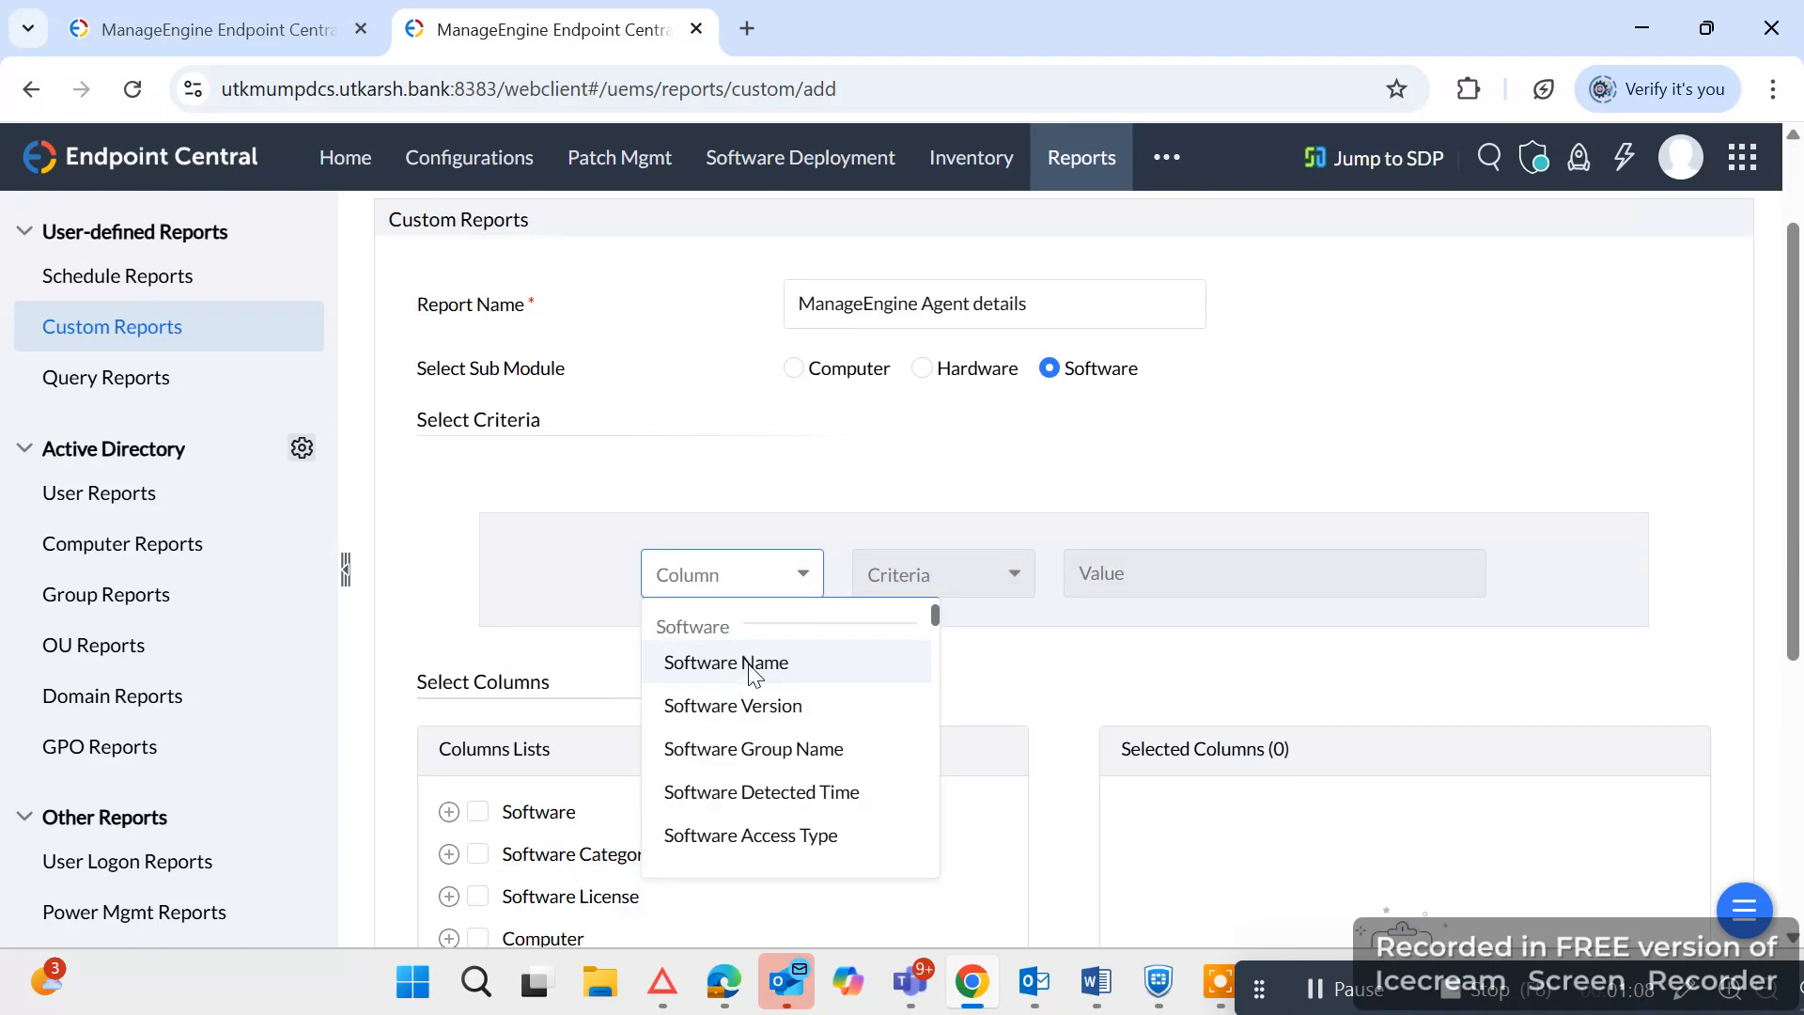
{"action": "left_click", "coordinate": [749, 671]}
{"action": "left_click", "coordinate": [976, 567]}
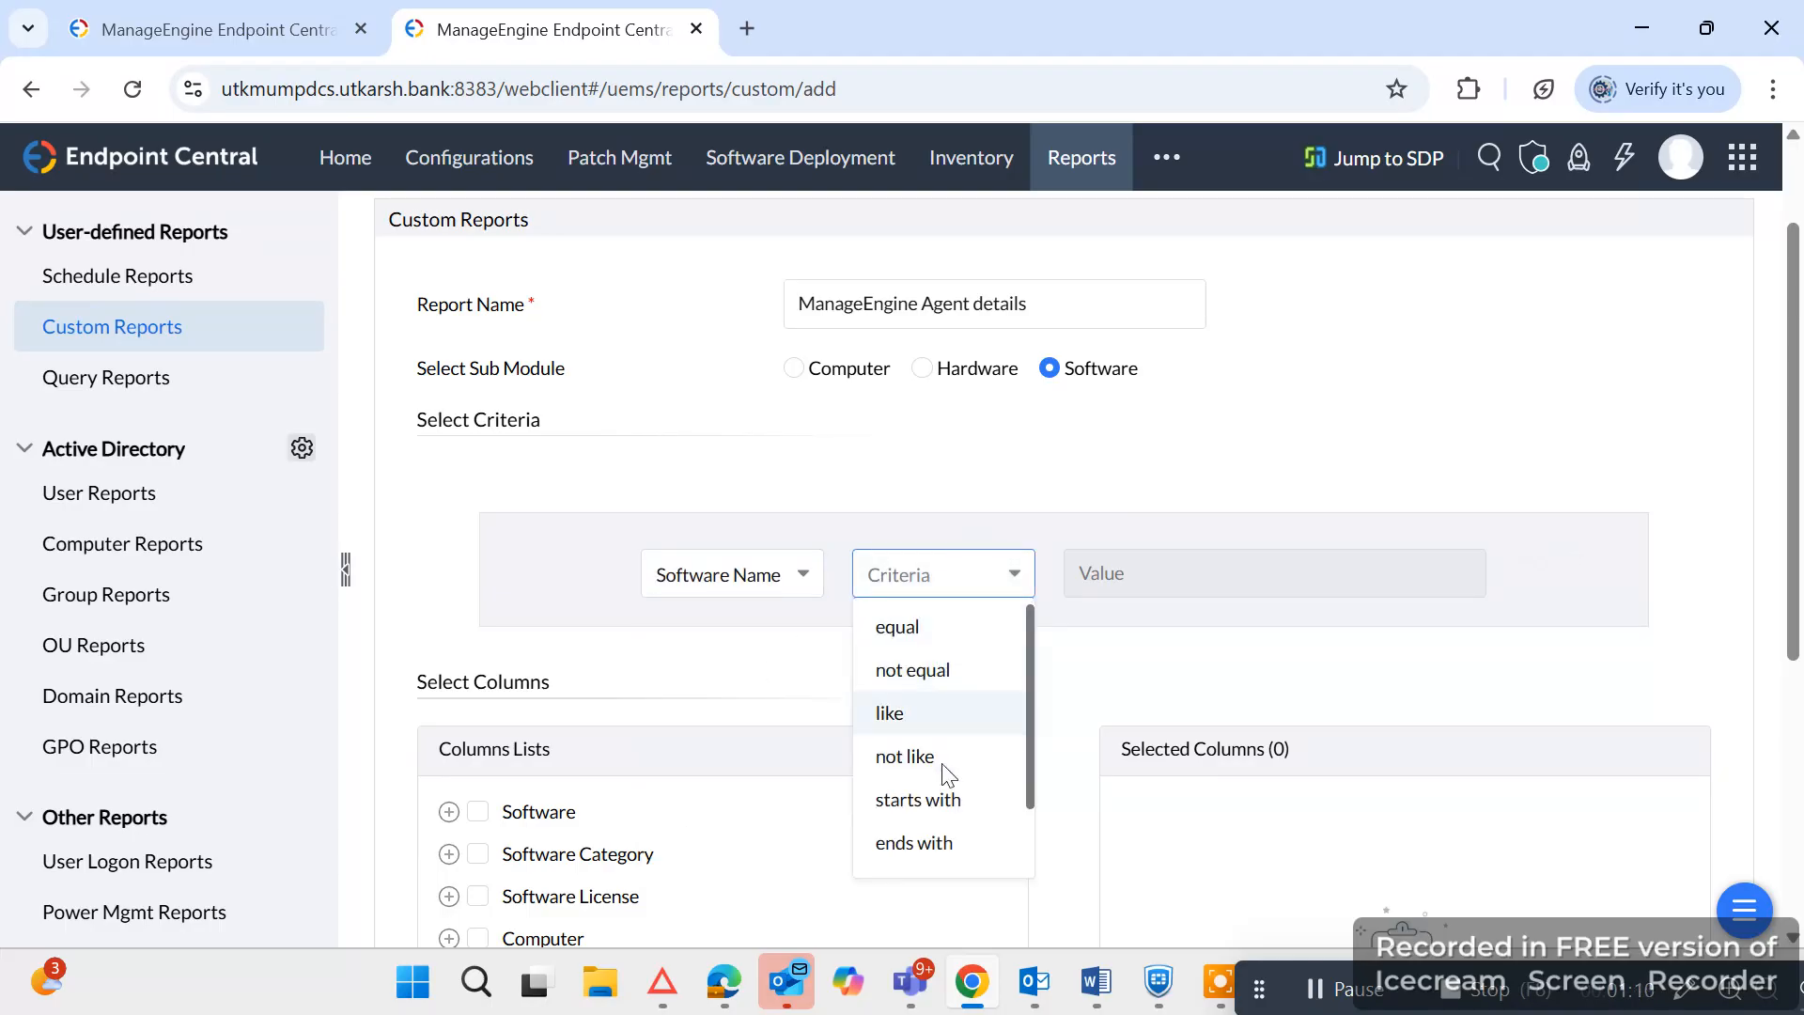
{"action": "left_click", "coordinate": [930, 801]}
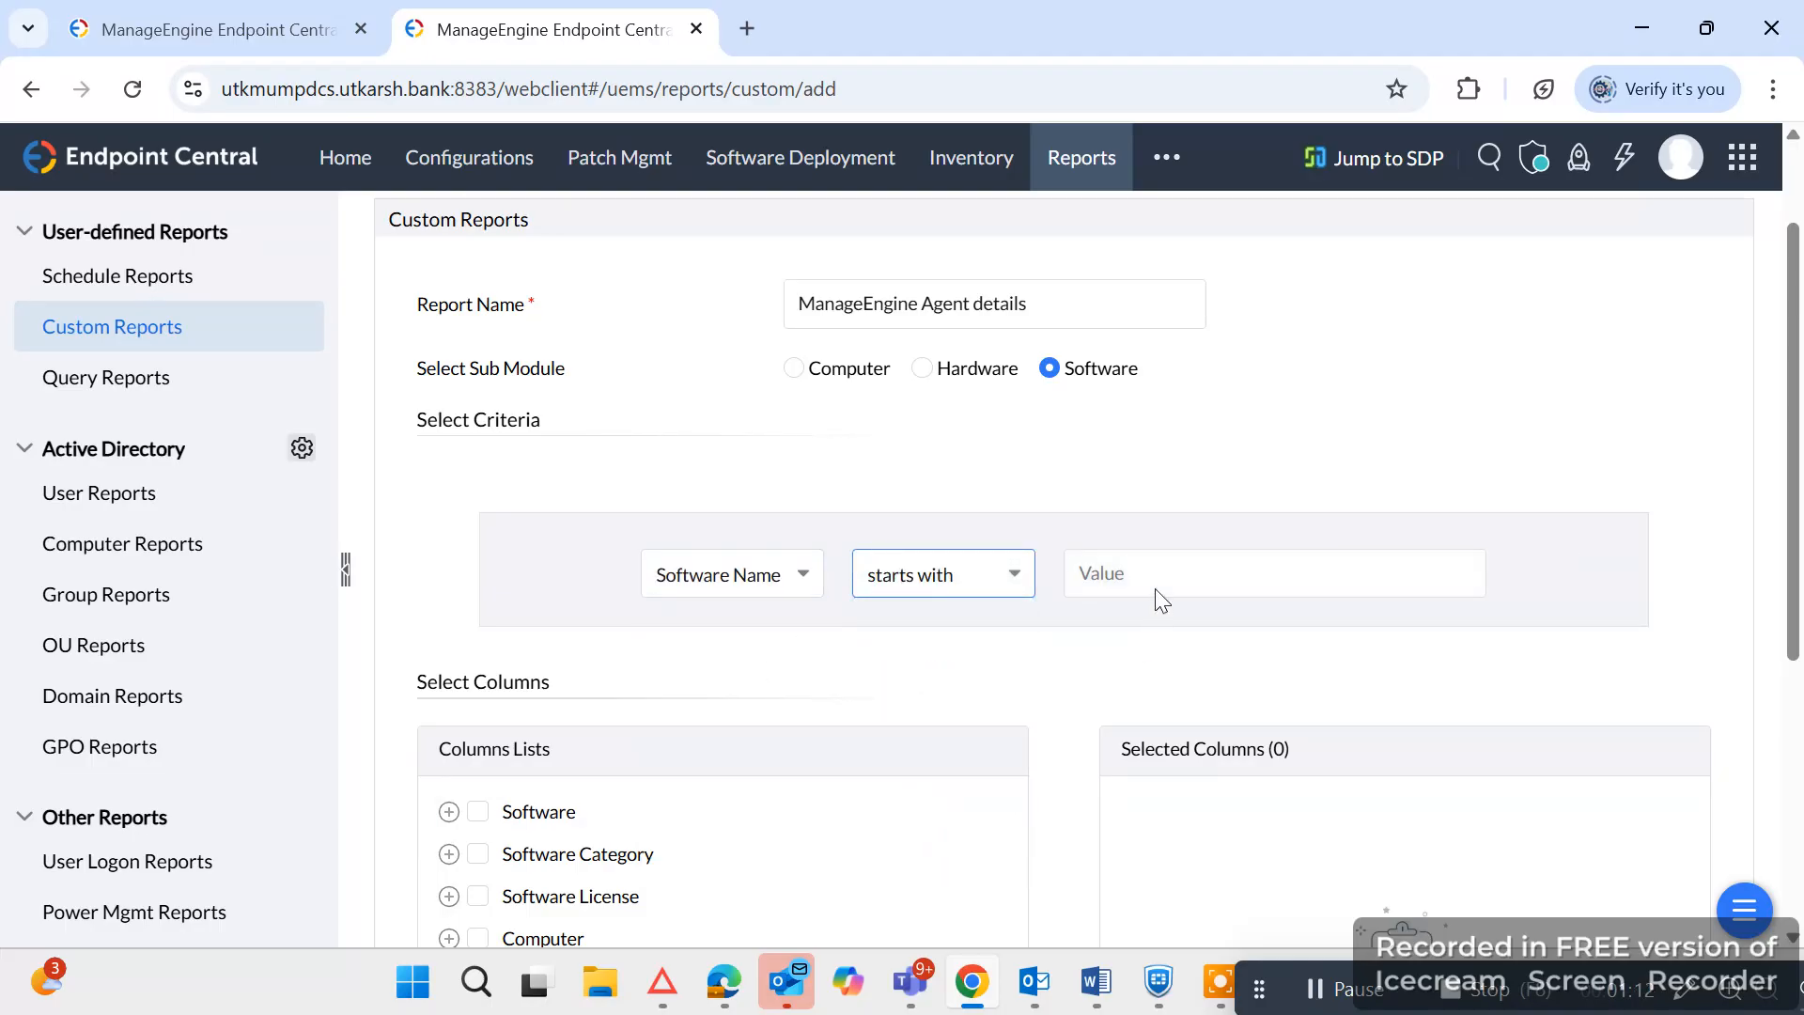
{"action": "left_click", "coordinate": [1154, 579]}
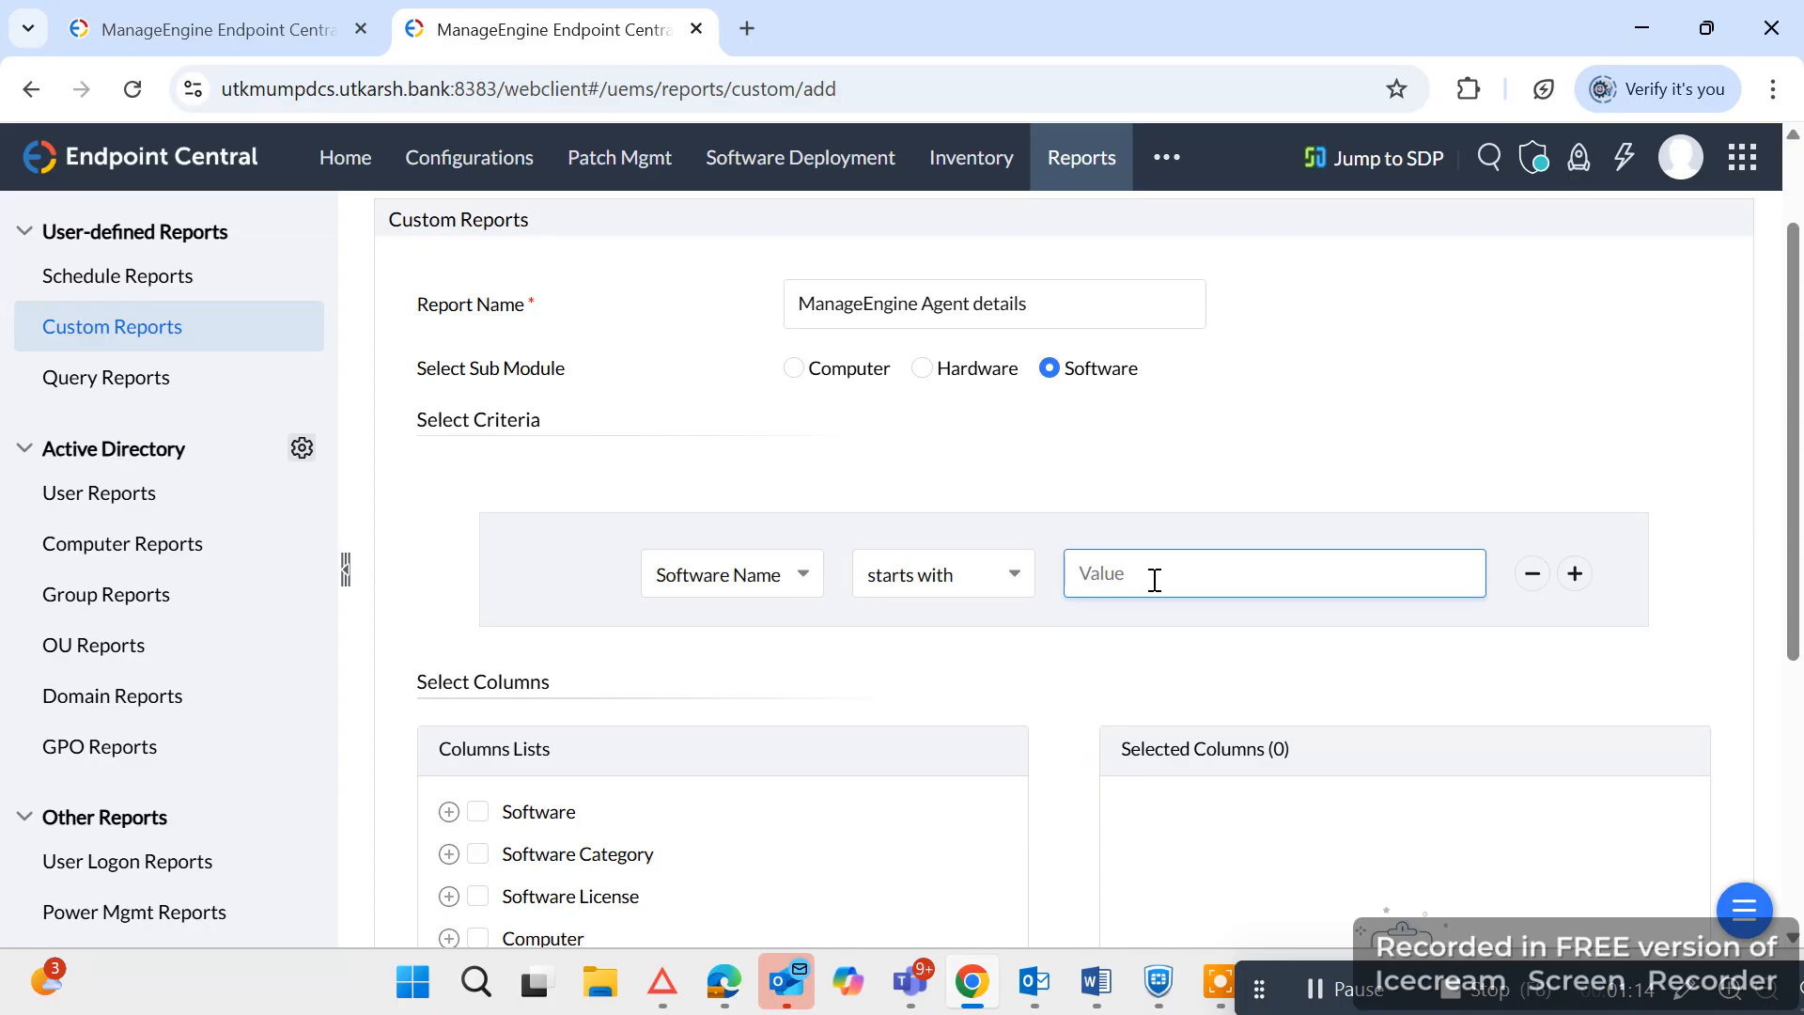
{"action": "type", "text": "MangeEngine"}
{"action": "left_click", "coordinate": [1310, 414]}
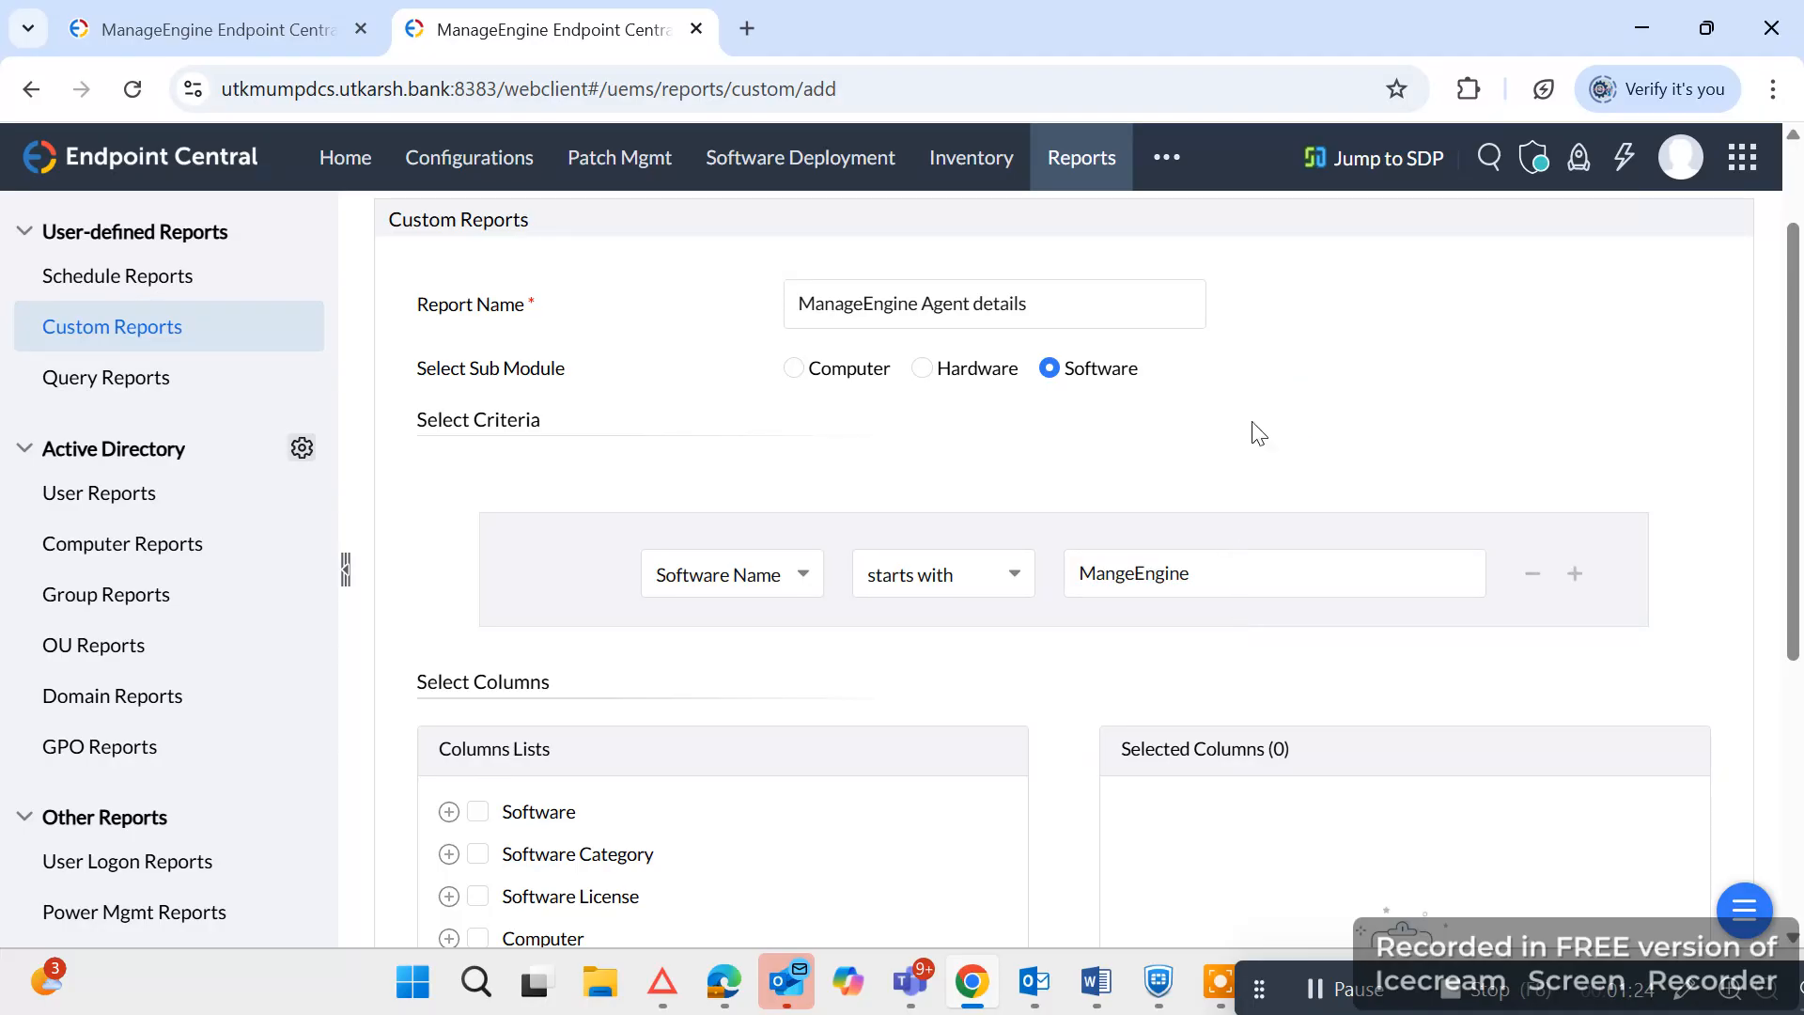
Add the Software Name and Software Version columns from the Software group to the report.
{"action": "scroll", "coordinate": [583, 789], "scroll_direction": "down", "scroll_amount": 1}
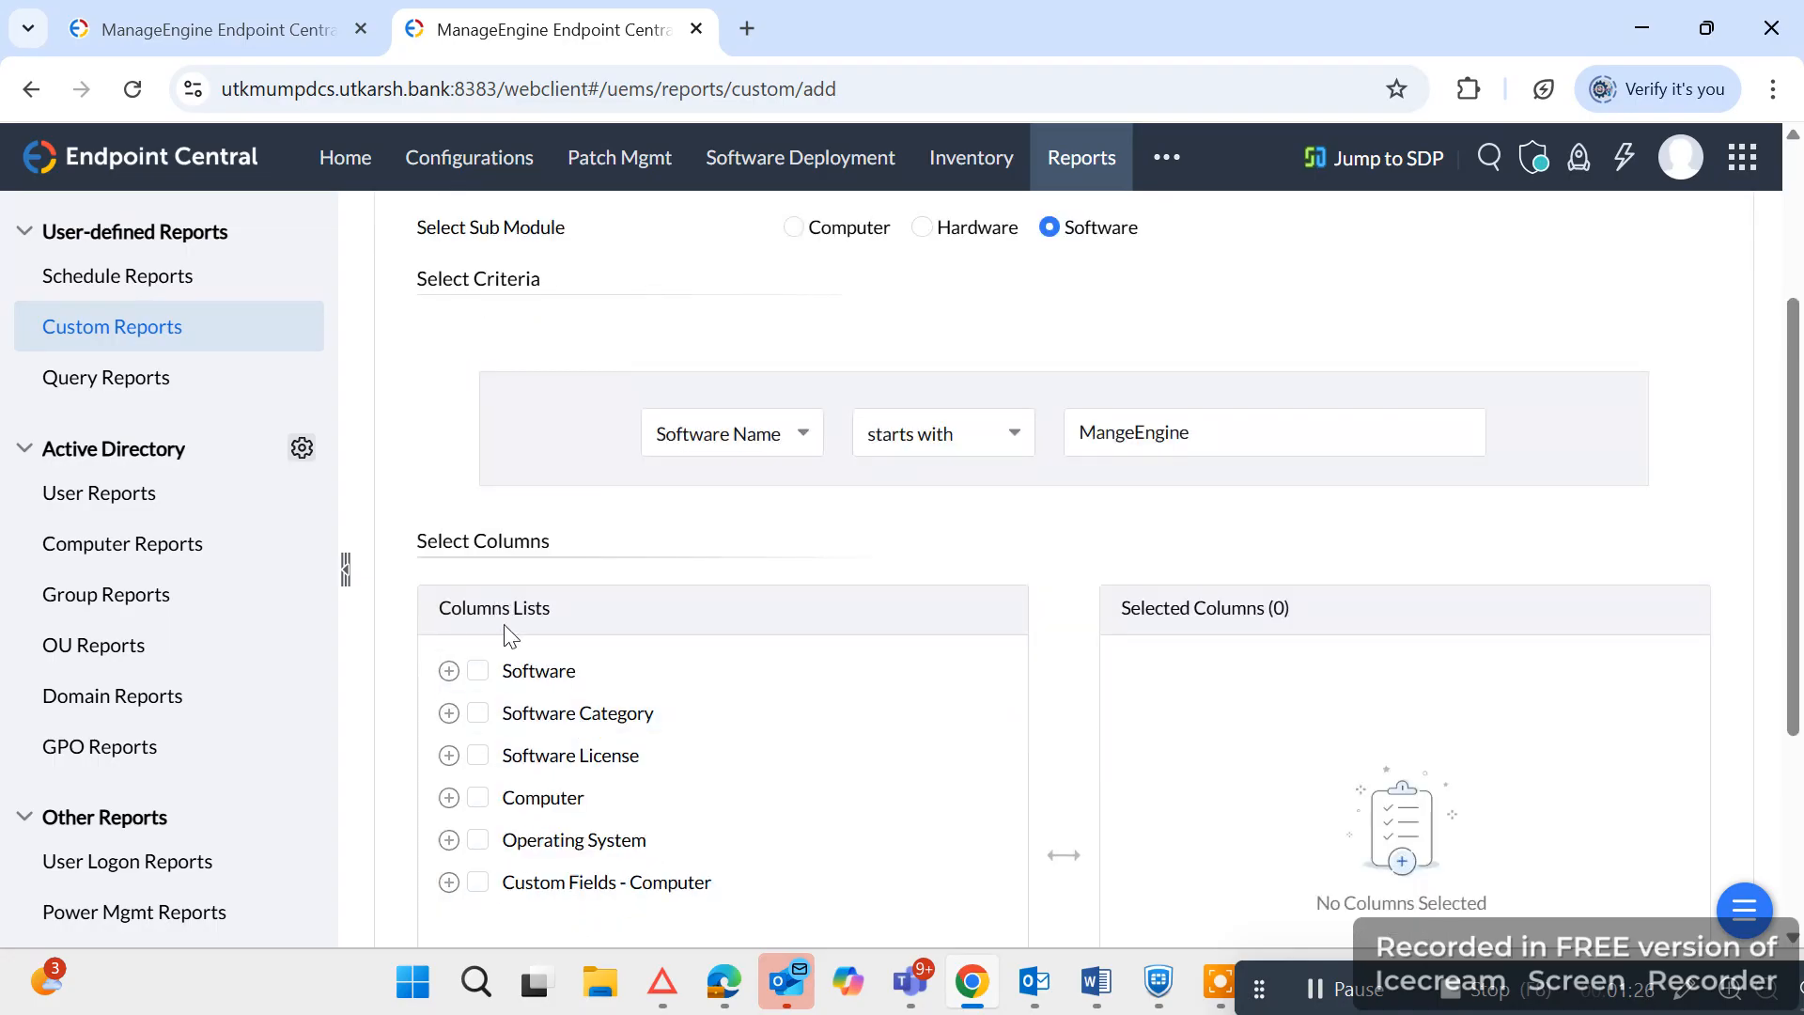
{"action": "left_click", "coordinate": [449, 670]}
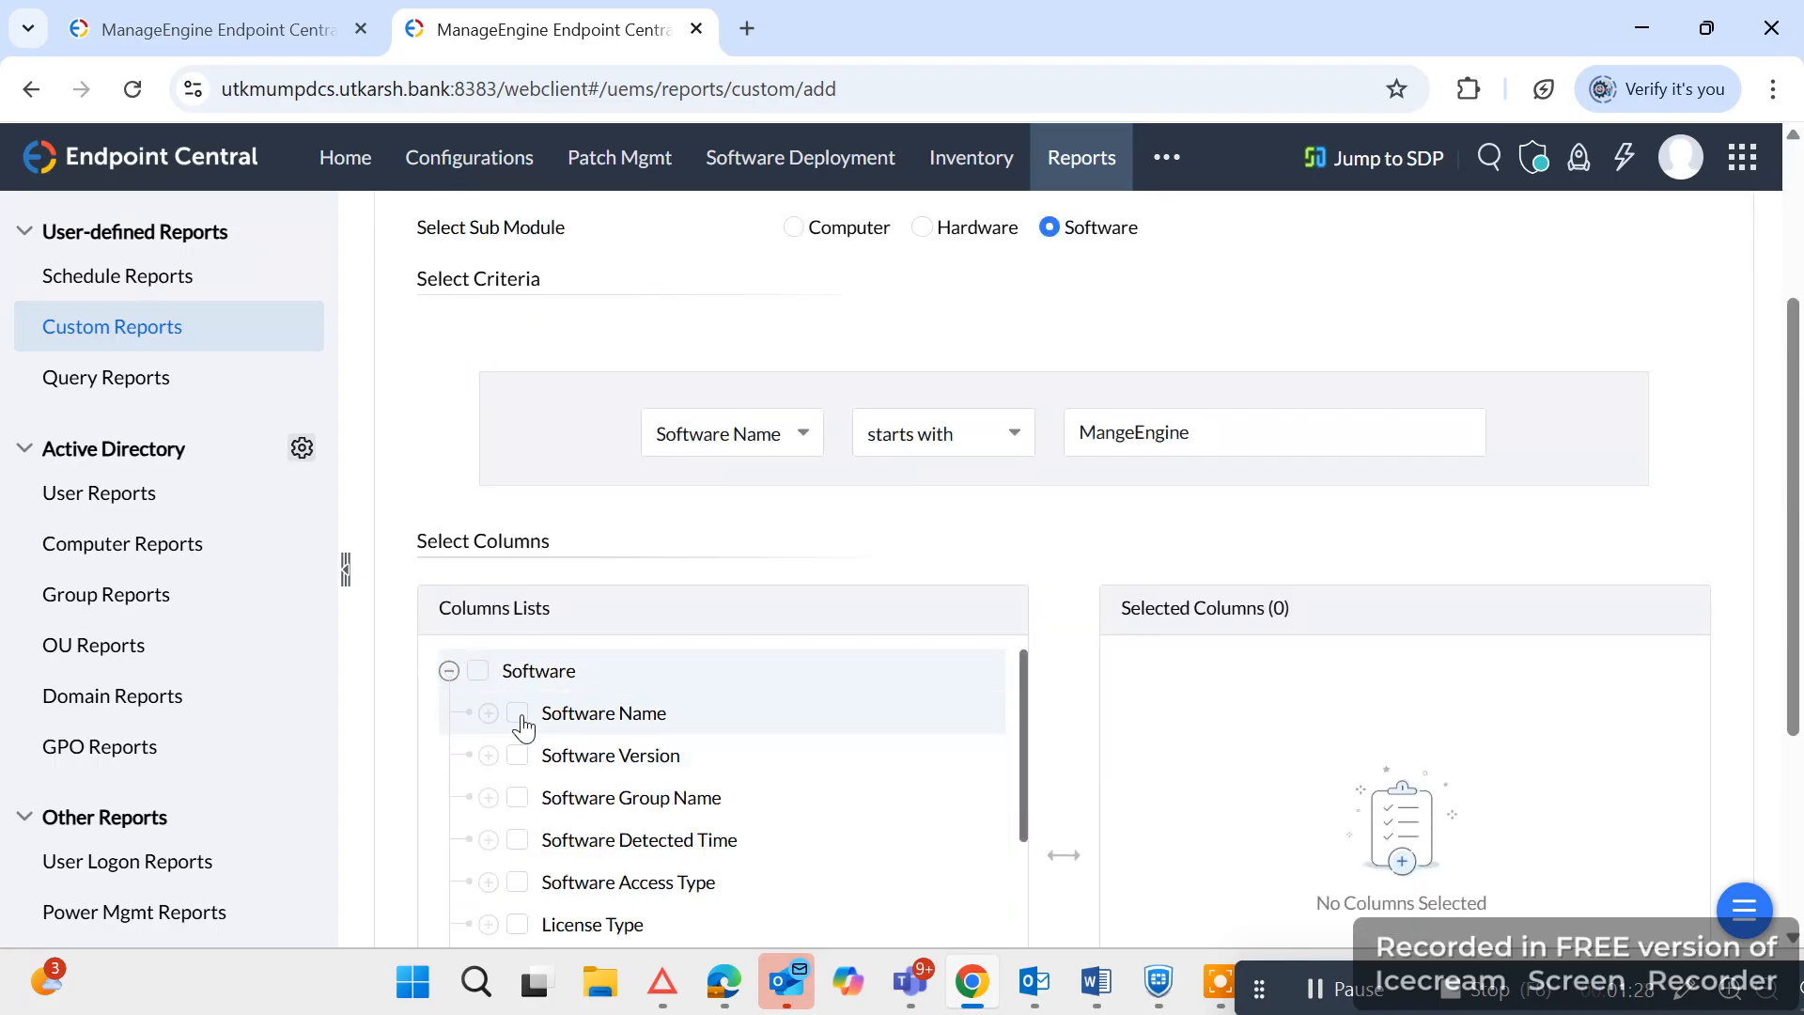
{"action": "left_click", "coordinate": [520, 716]}
{"action": "left_click", "coordinate": [519, 757]}
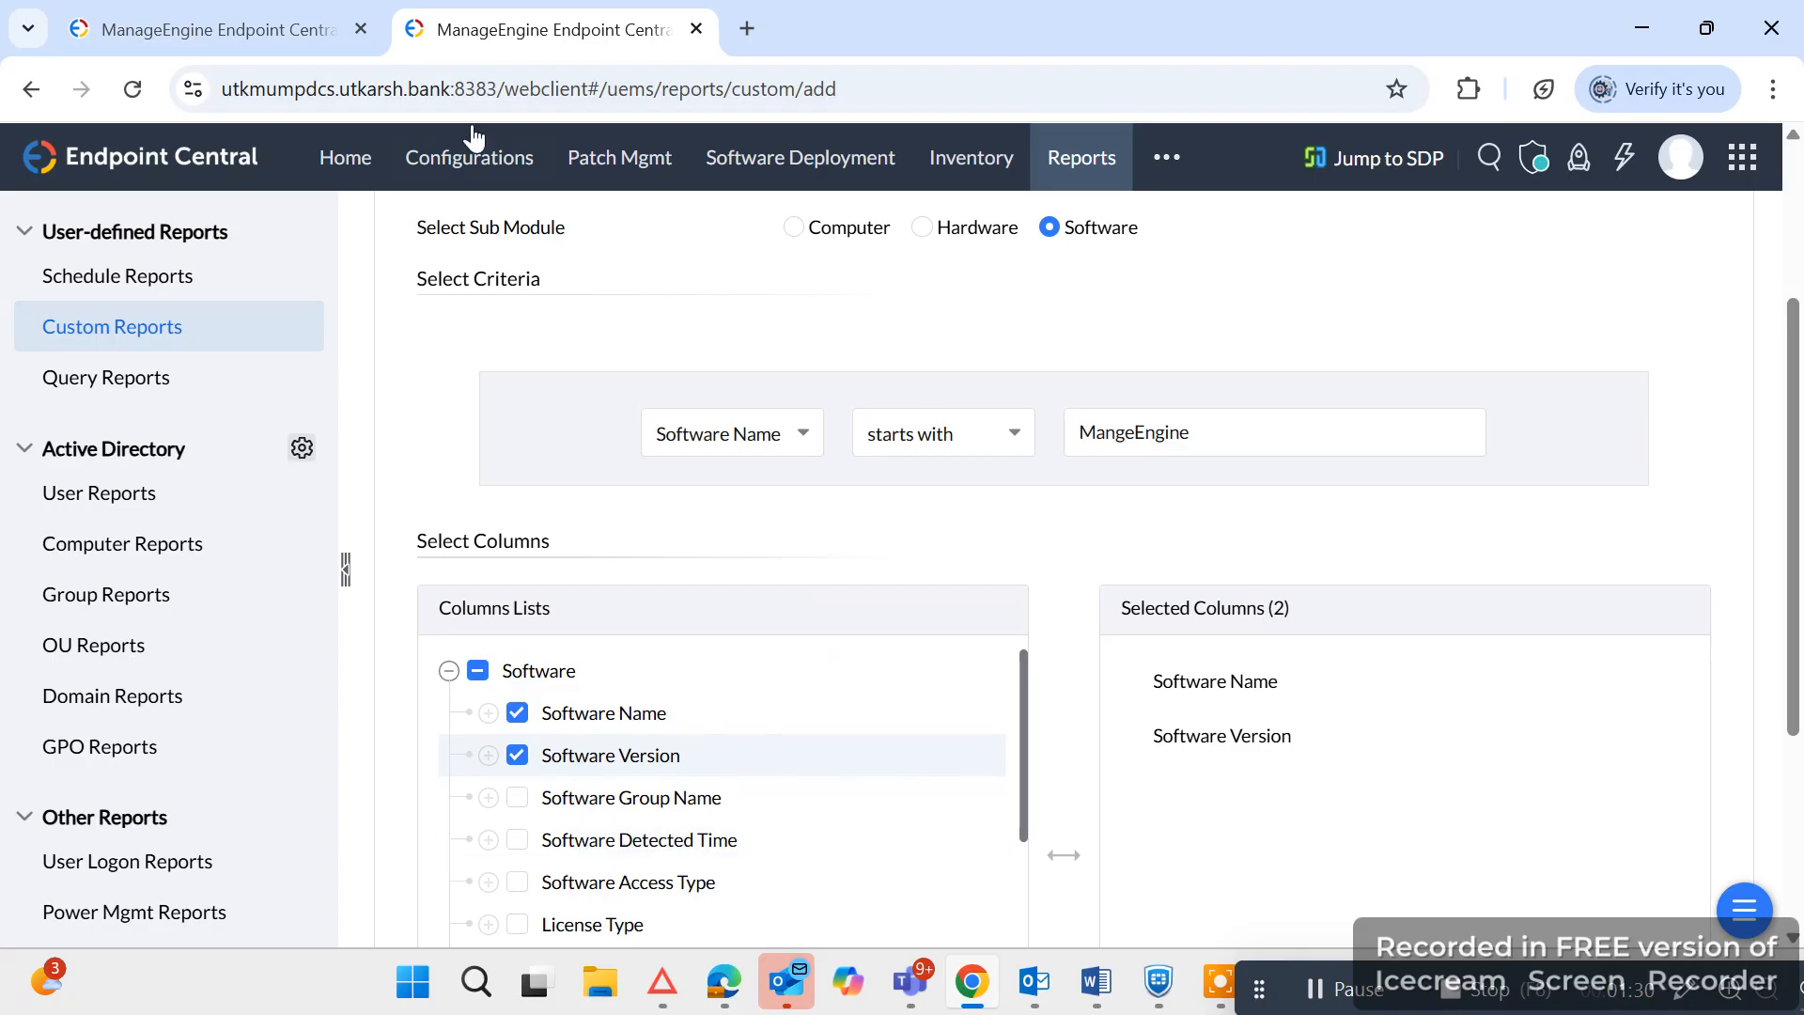
Check the existing report's column selection and add the MAC Address column from the Computer group to the new report.
{"action": "left_click", "coordinate": [264, 19]}
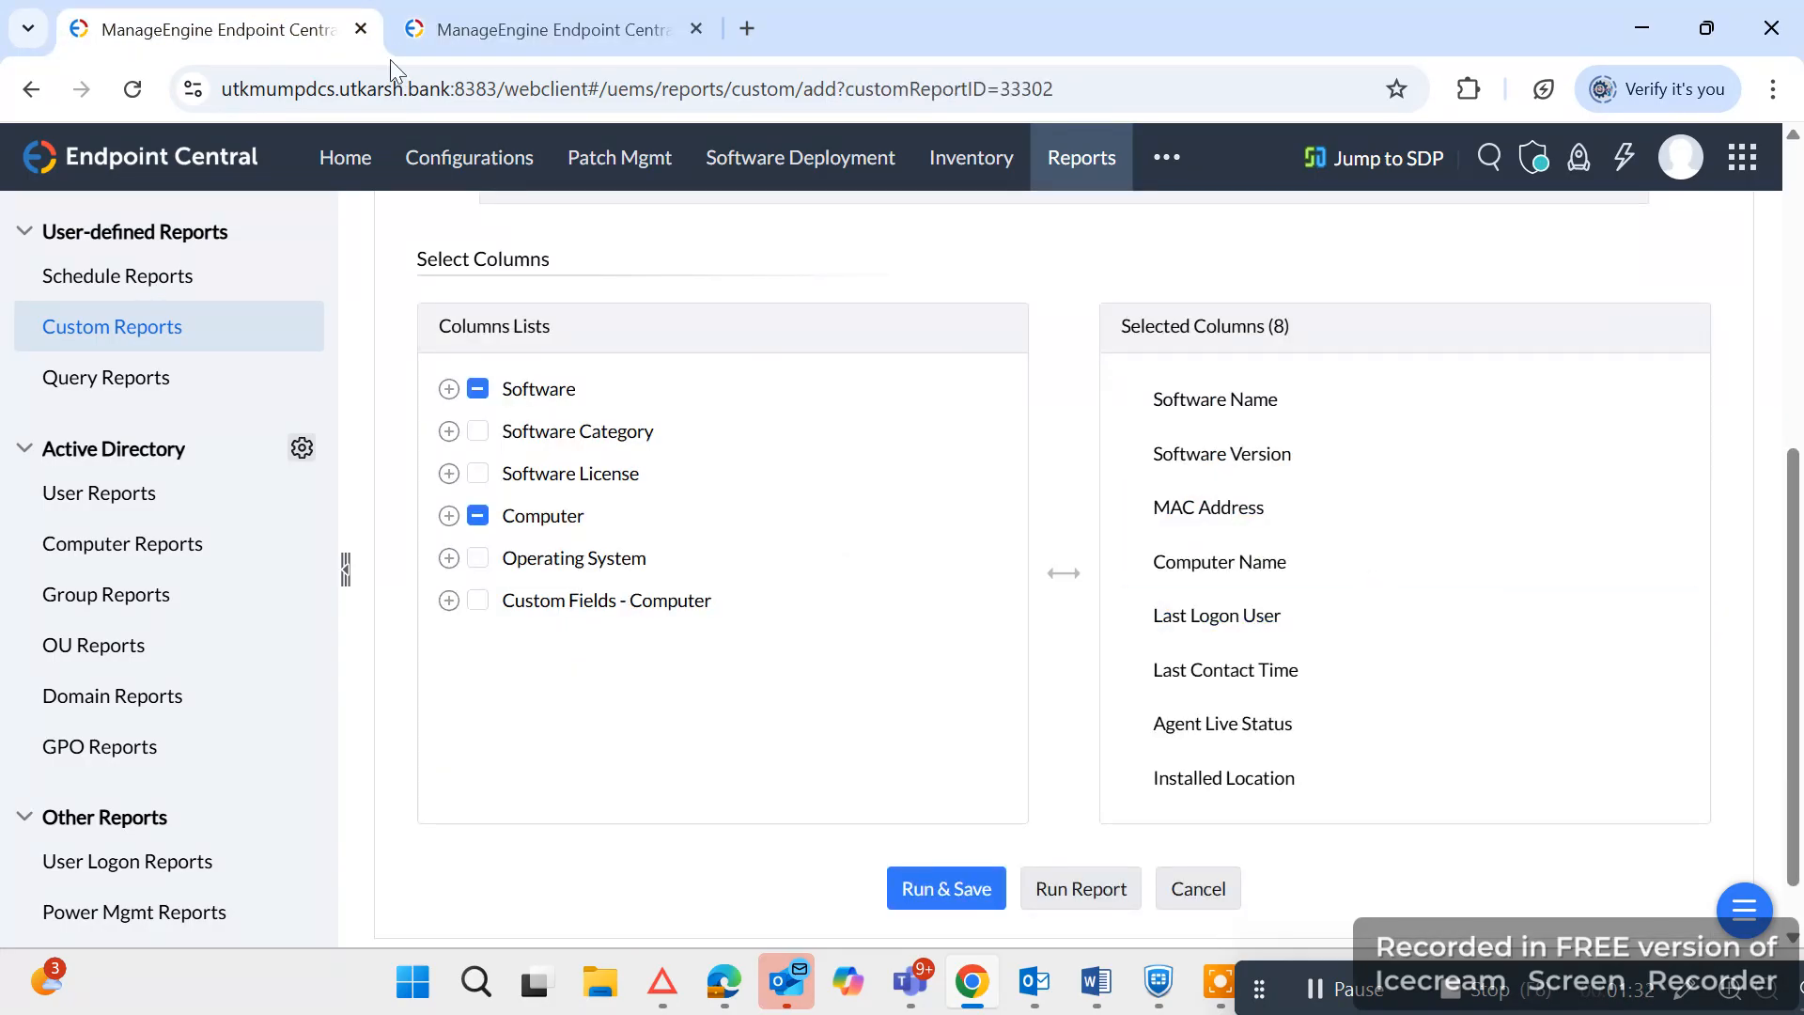
{"action": "left_click", "coordinate": [485, 15]}
{"action": "scroll", "coordinate": [846, 758], "scroll_direction": "down", "scroll_amount": 5}
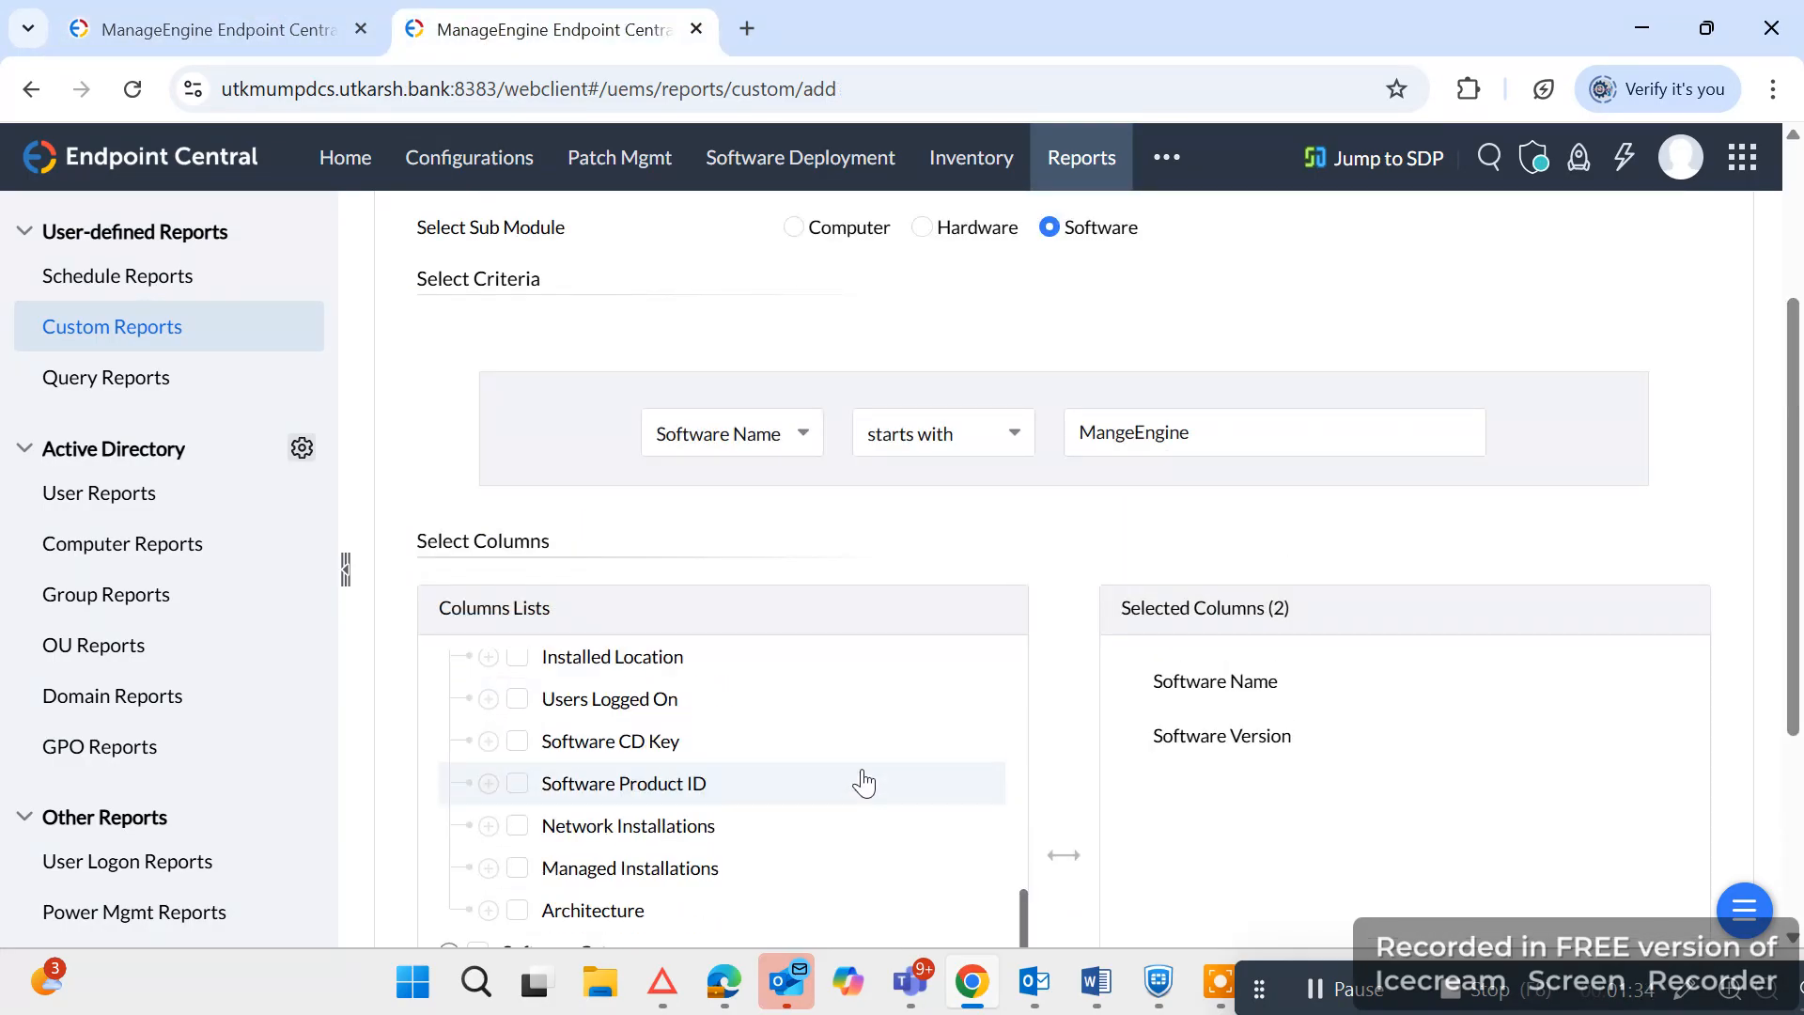
{"action": "scroll", "coordinate": [862, 785], "scroll_direction": "down", "scroll_amount": 2}
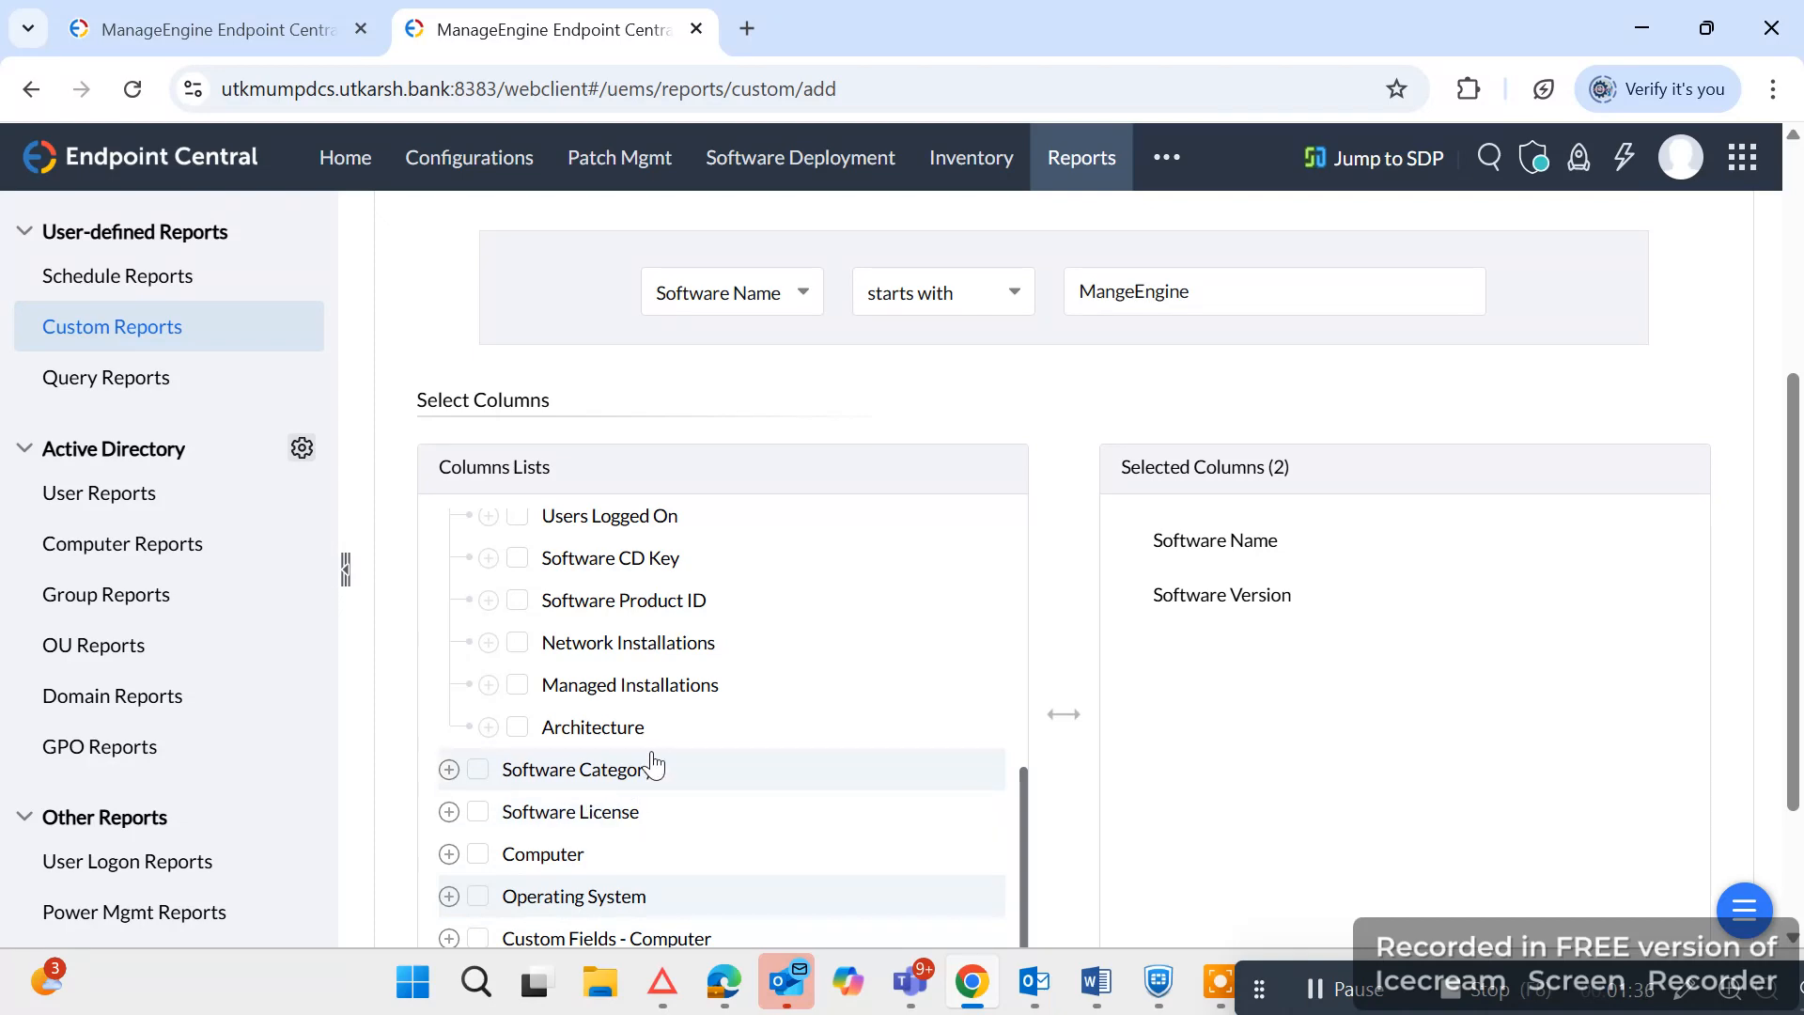
{"action": "scroll", "coordinate": [511, 854], "scroll_direction": "down", "scroll_amount": 2}
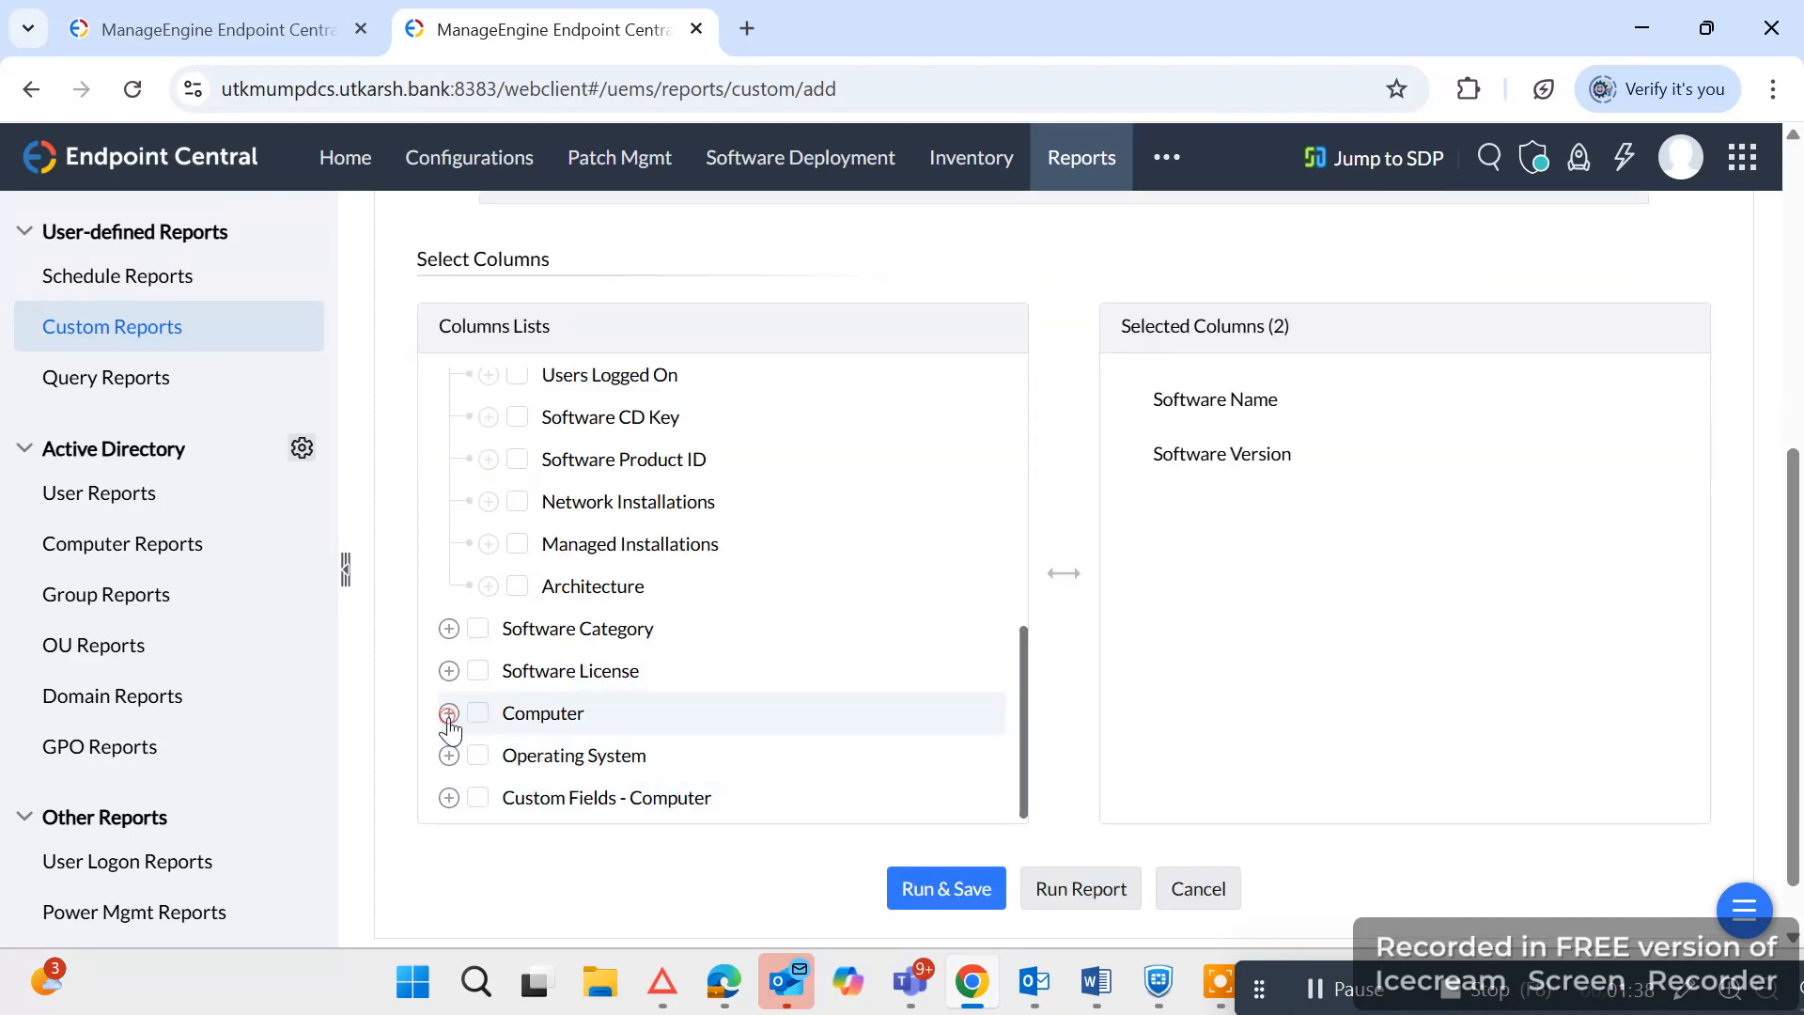
{"action": "left_click", "coordinate": [450, 714]}
{"action": "scroll", "coordinate": [798, 705], "scroll_direction": "down", "scroll_amount": 6}
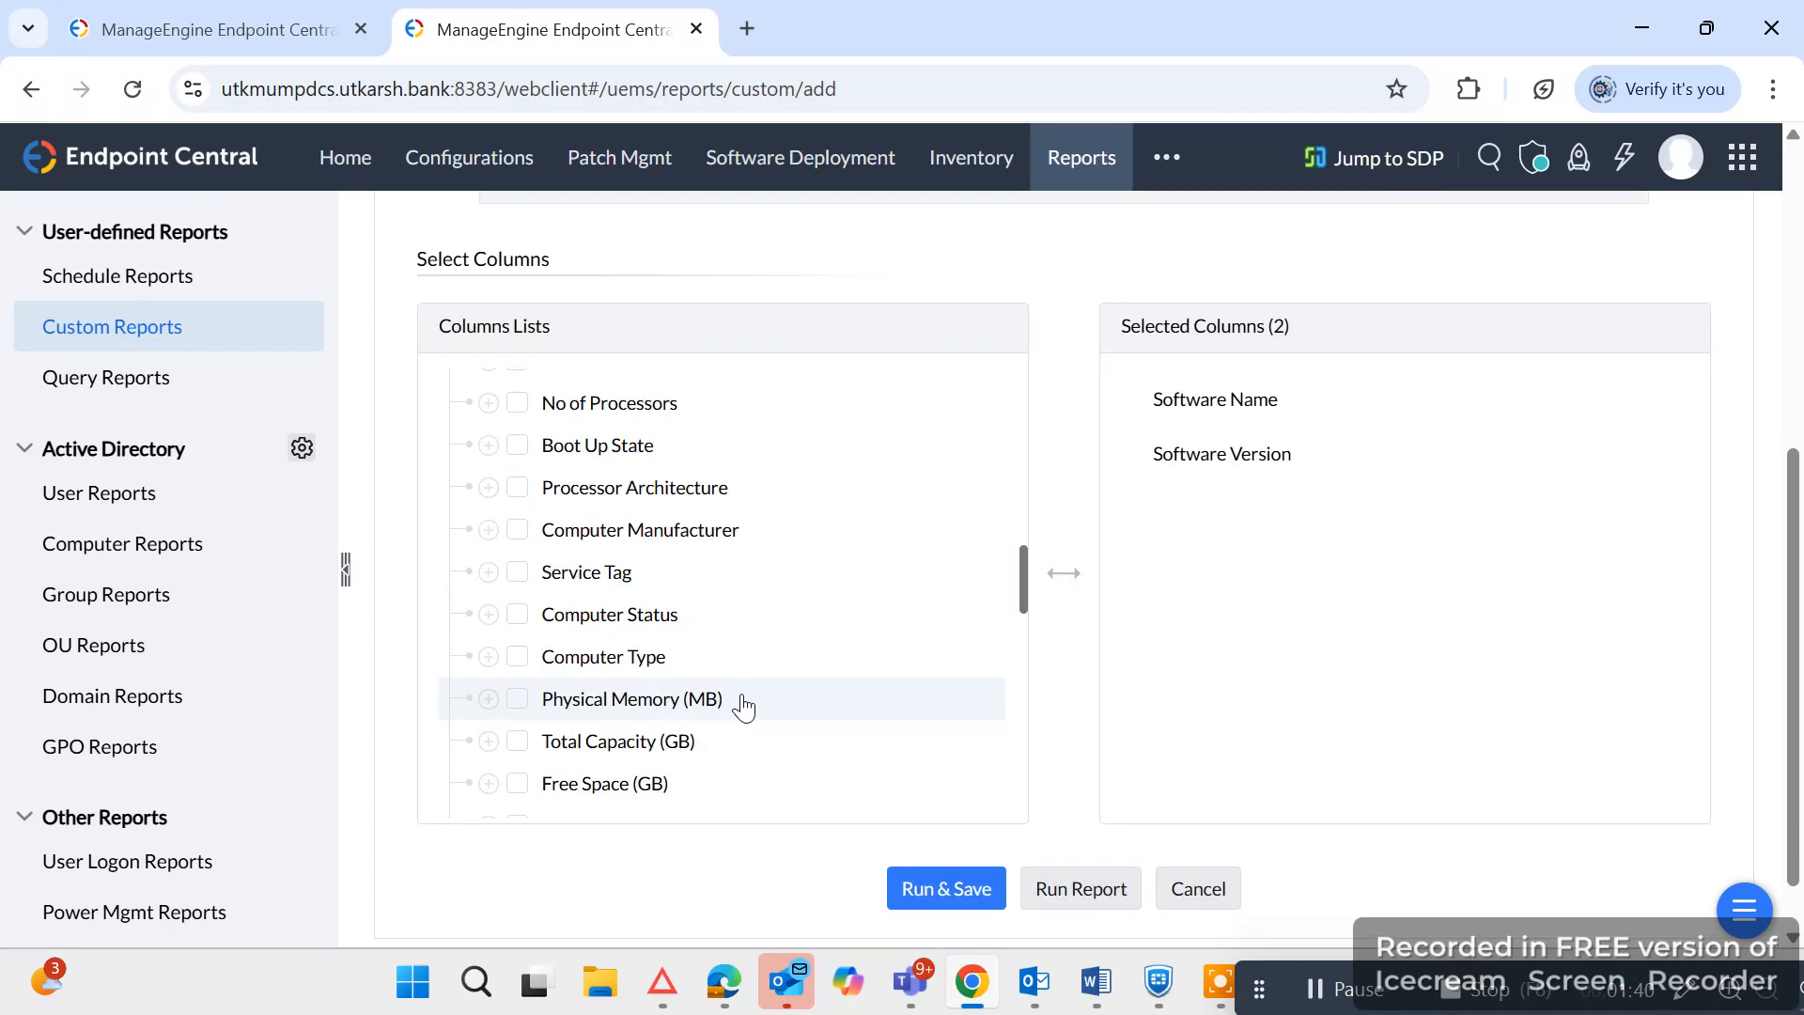
{"action": "scroll", "coordinate": [743, 707], "scroll_direction": "down", "scroll_amount": 9}
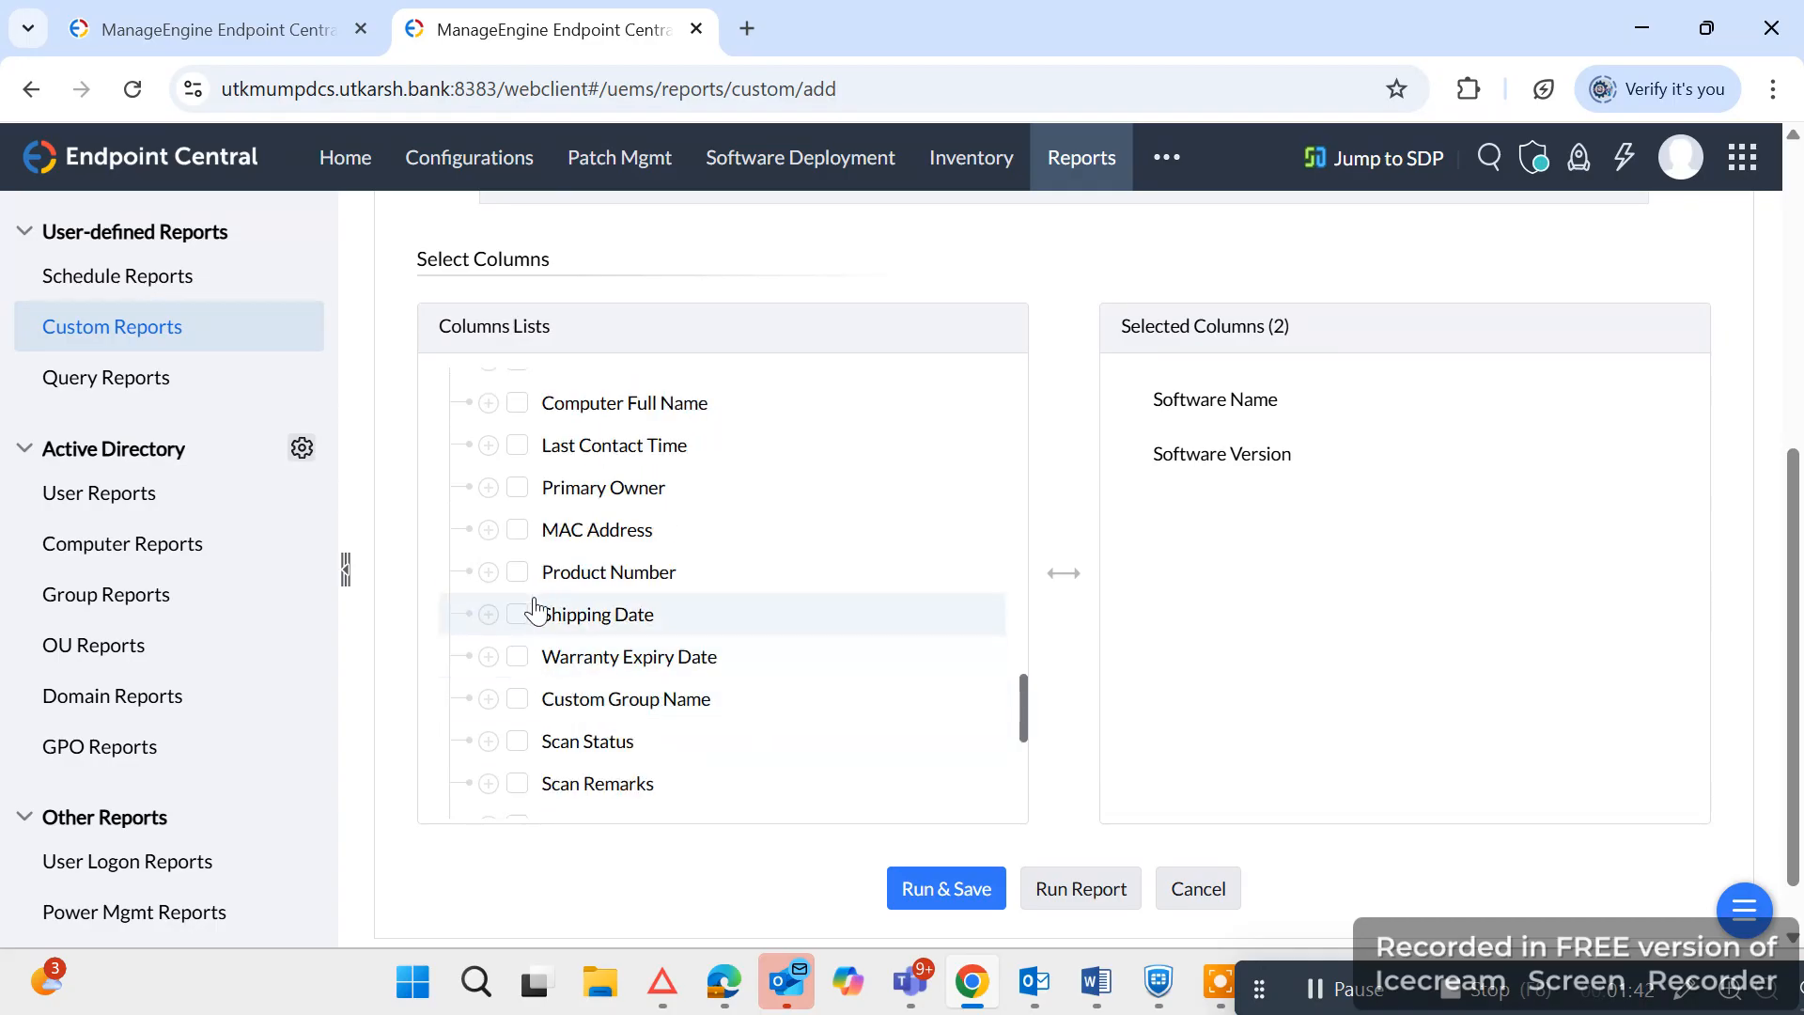
{"action": "left_click", "coordinate": [525, 527]}
Compare with the existing report's columns and add Computer Owner, Computer Location and Last Logon User to the new report.
{"action": "left_click", "coordinate": [282, 14]}
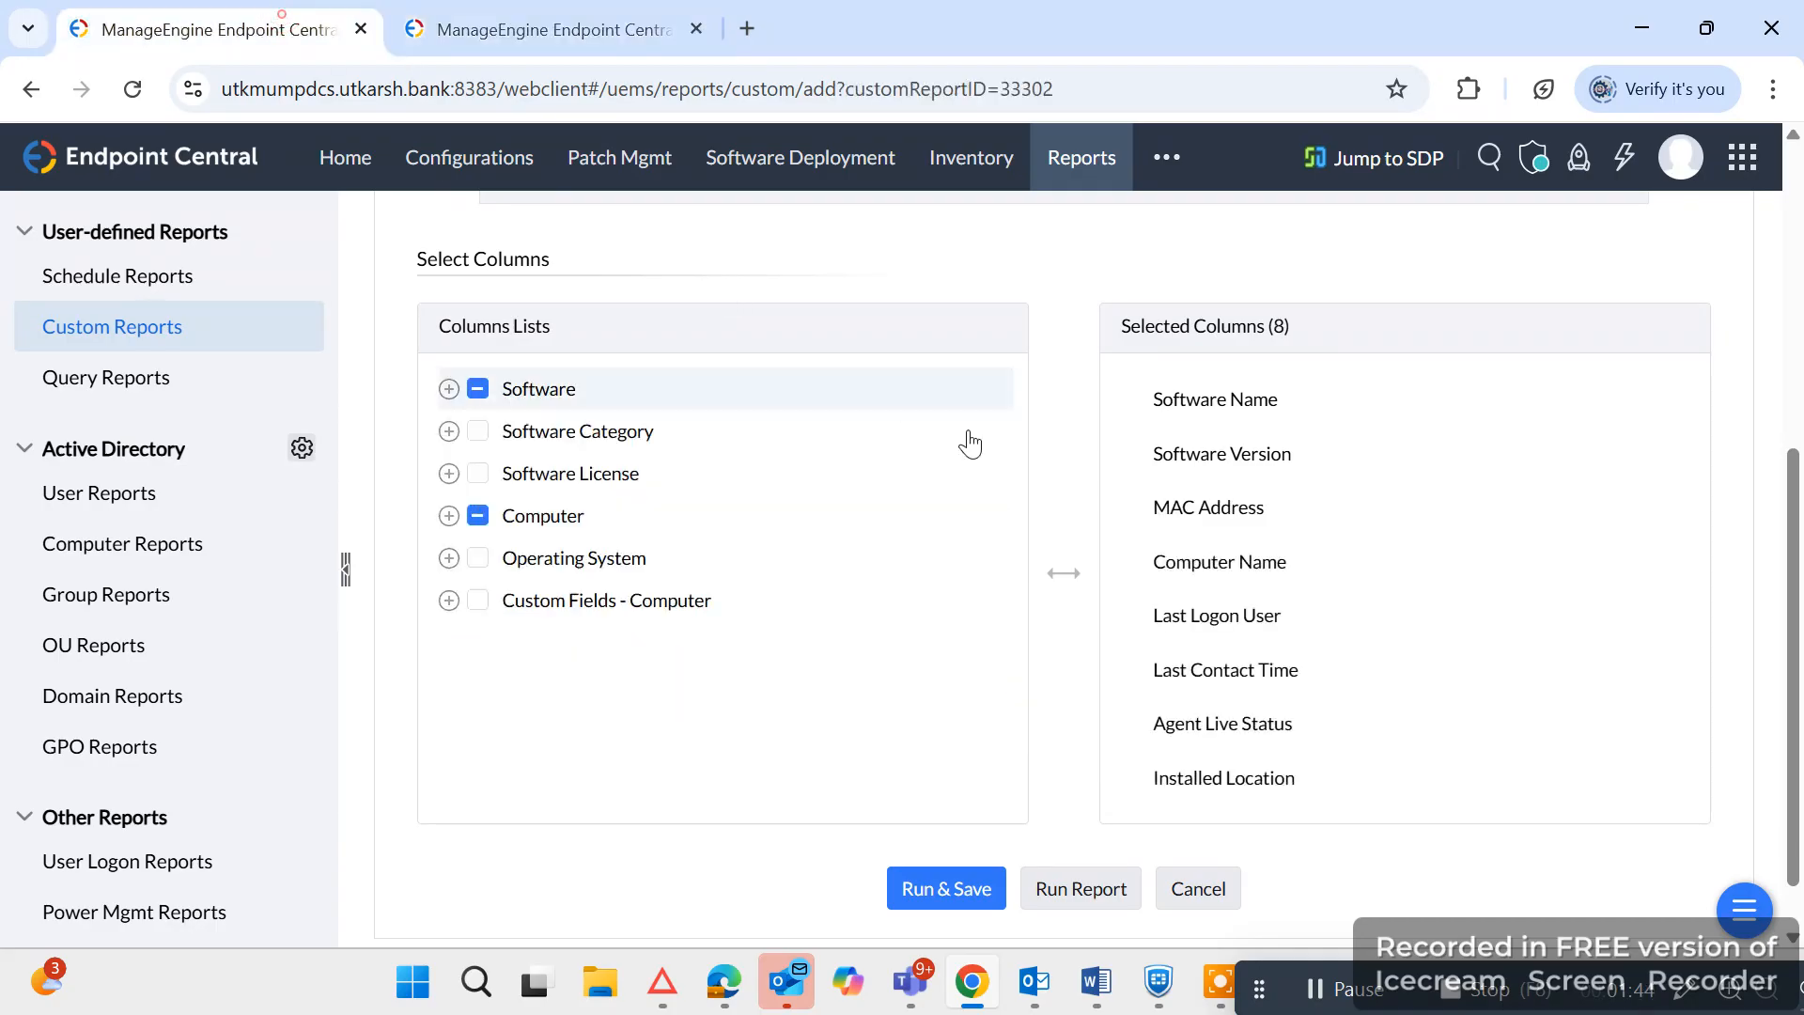
{"action": "left_click", "coordinate": [498, 12]}
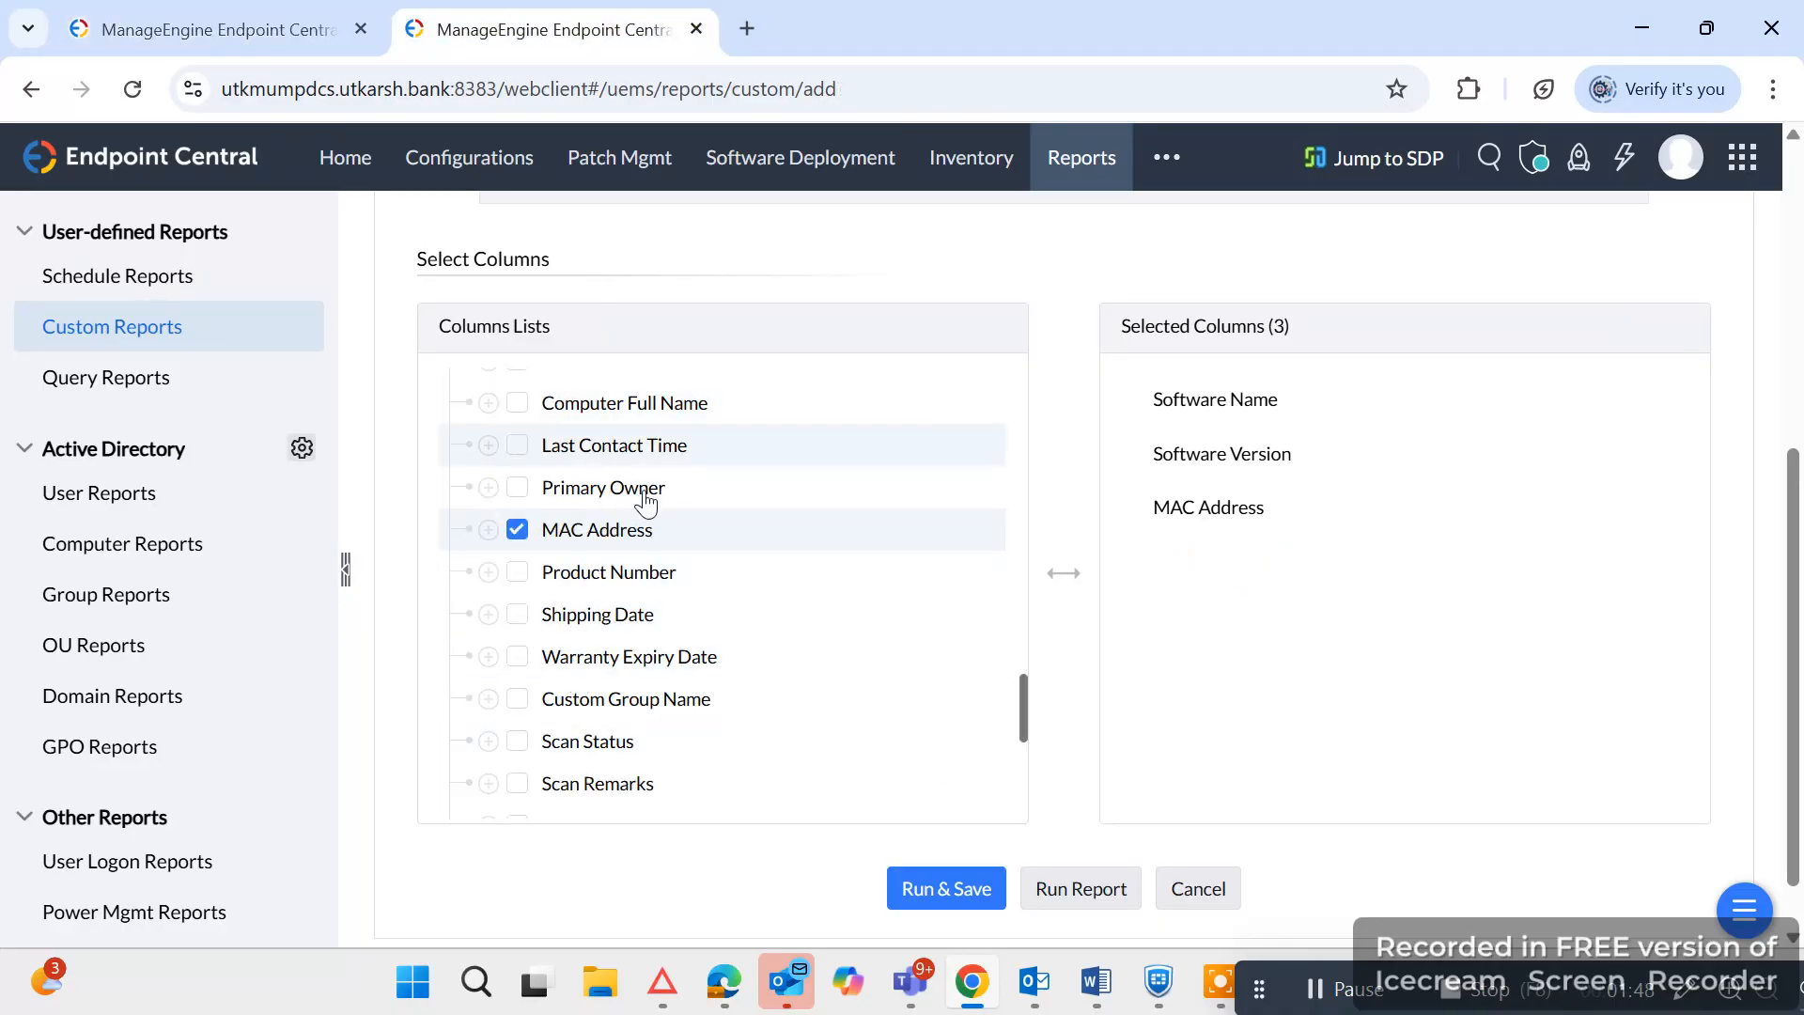
{"action": "scroll", "coordinate": [647, 503], "scroll_direction": "up", "scroll_amount": 3}
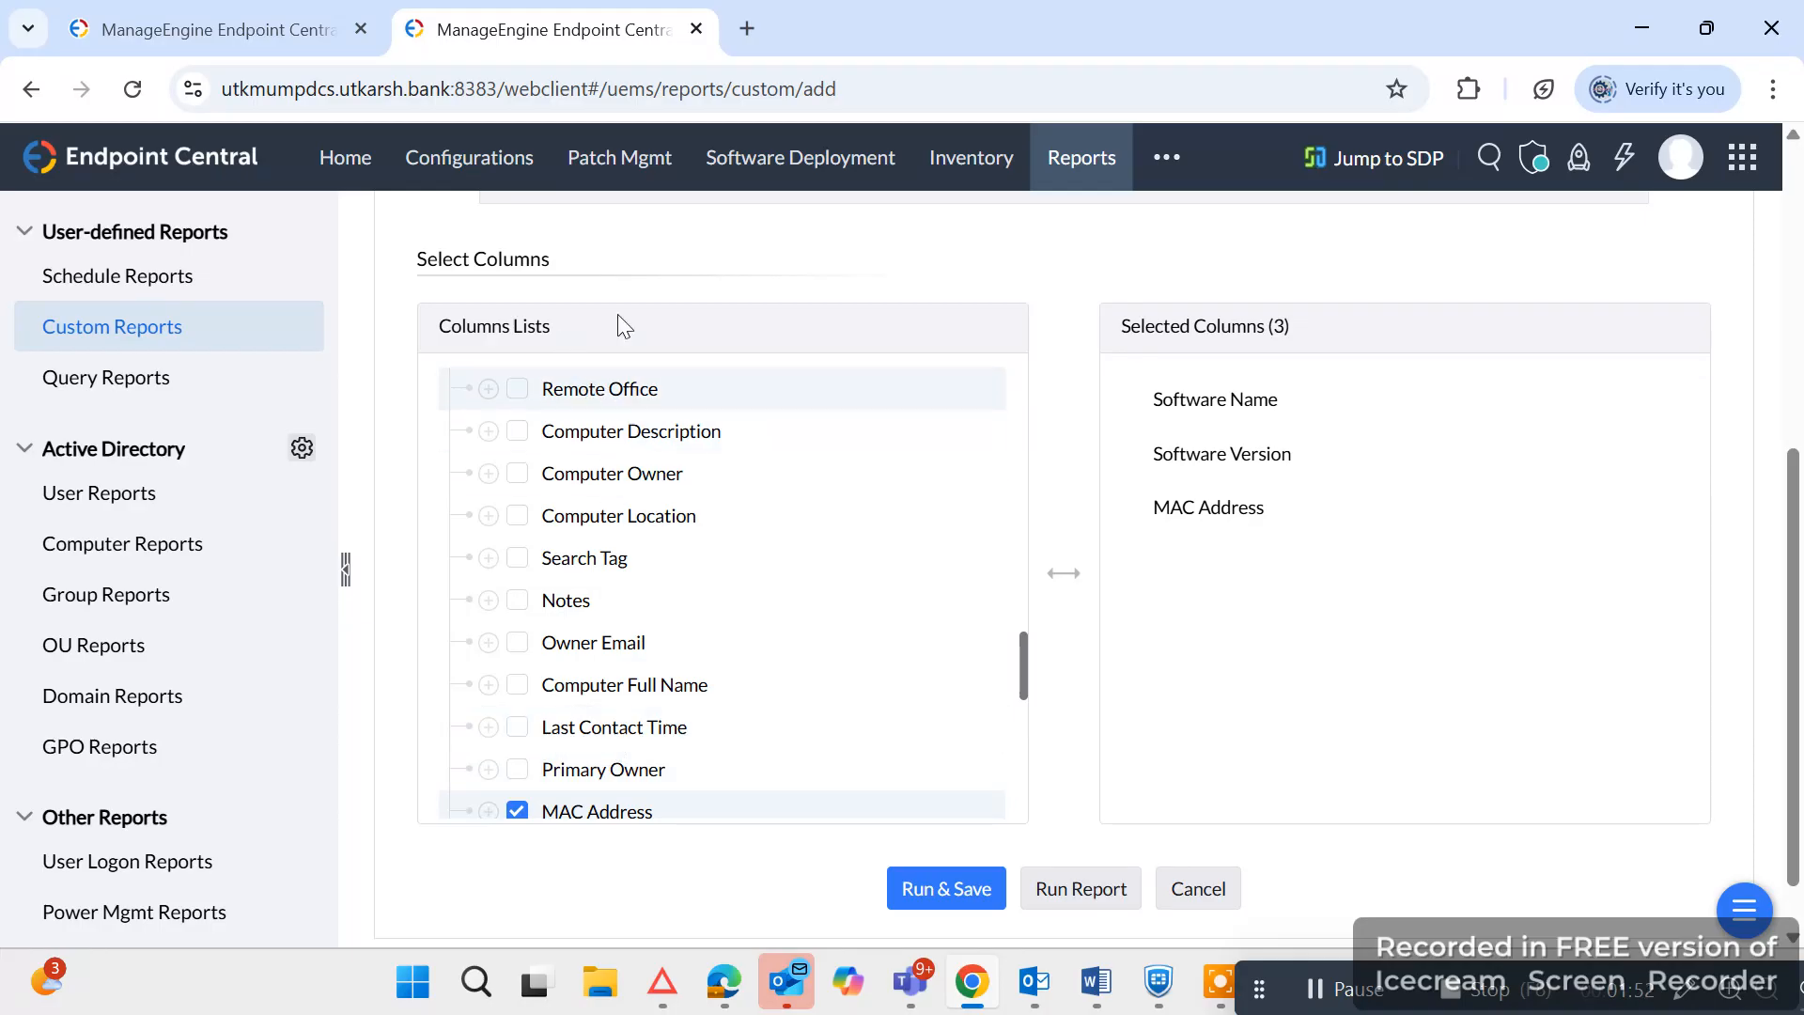
{"action": "left_click", "coordinate": [267, 19]}
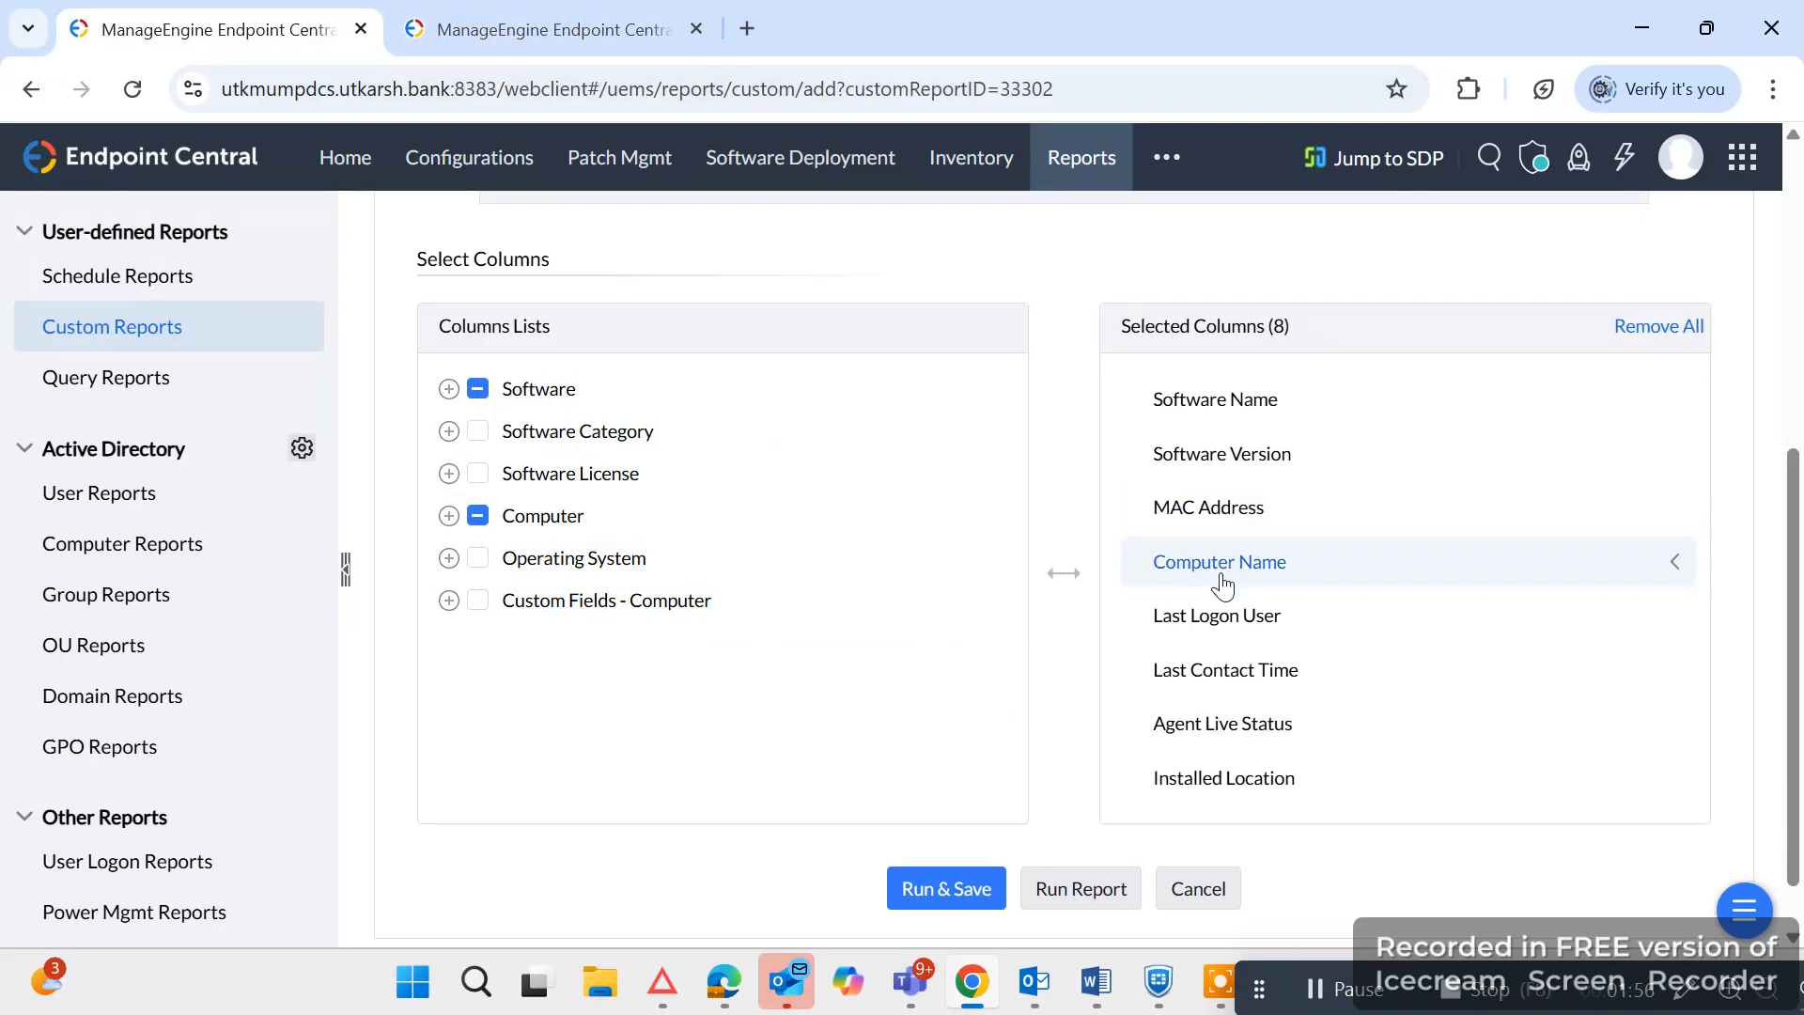
{"action": "left_click", "coordinate": [586, 35]}
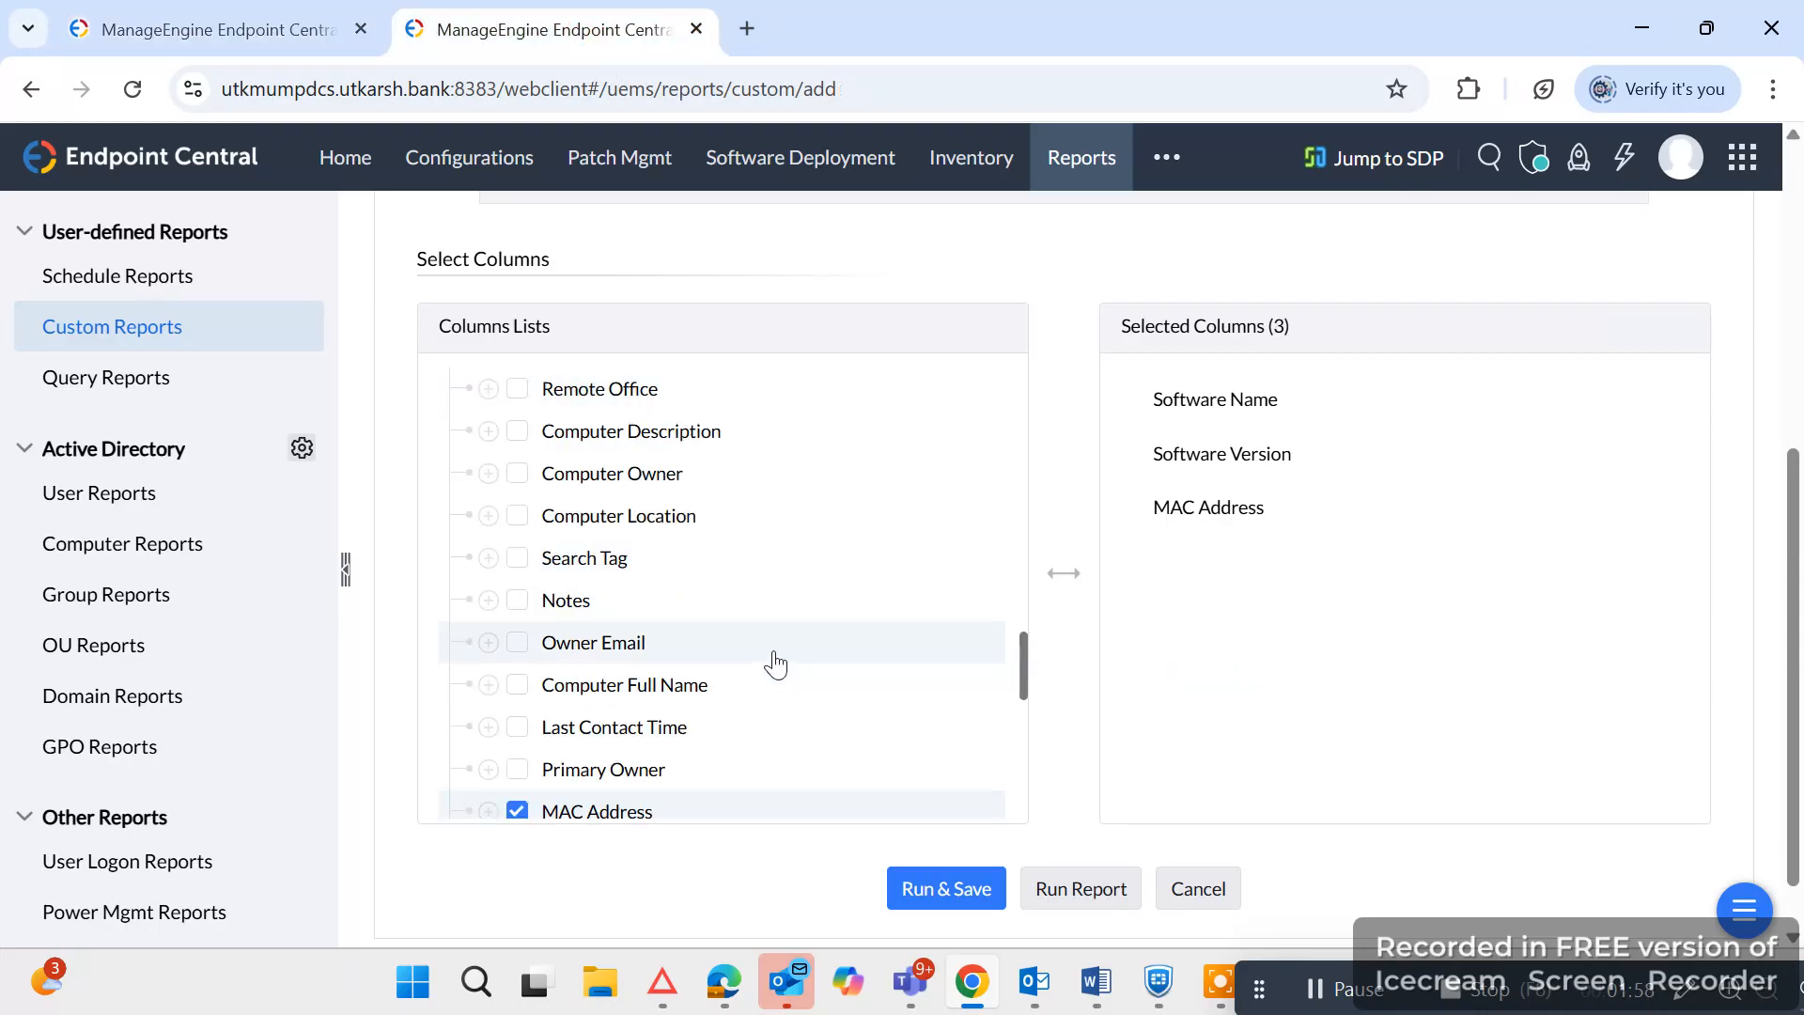
{"action": "left_click", "coordinate": [517, 475]}
{"action": "left_click", "coordinate": [516, 517]}
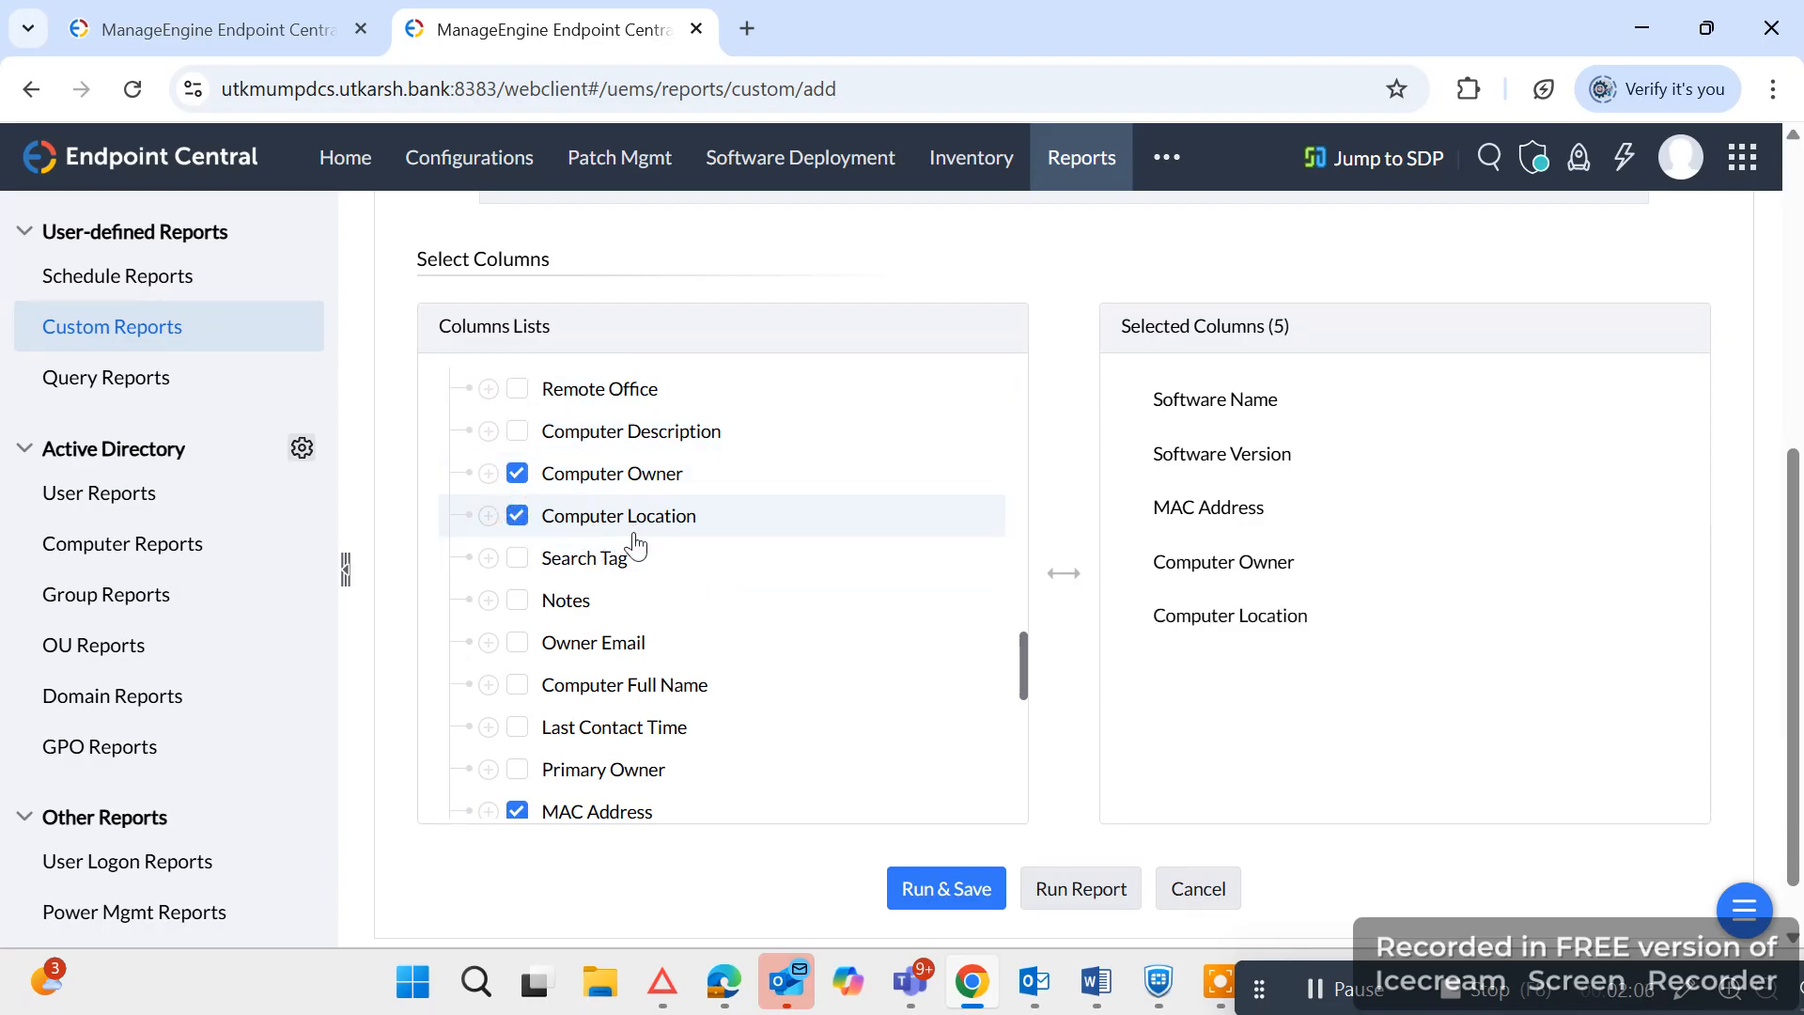
{"action": "scroll", "coordinate": [672, 585], "scroll_direction": "up", "scroll_amount": 2}
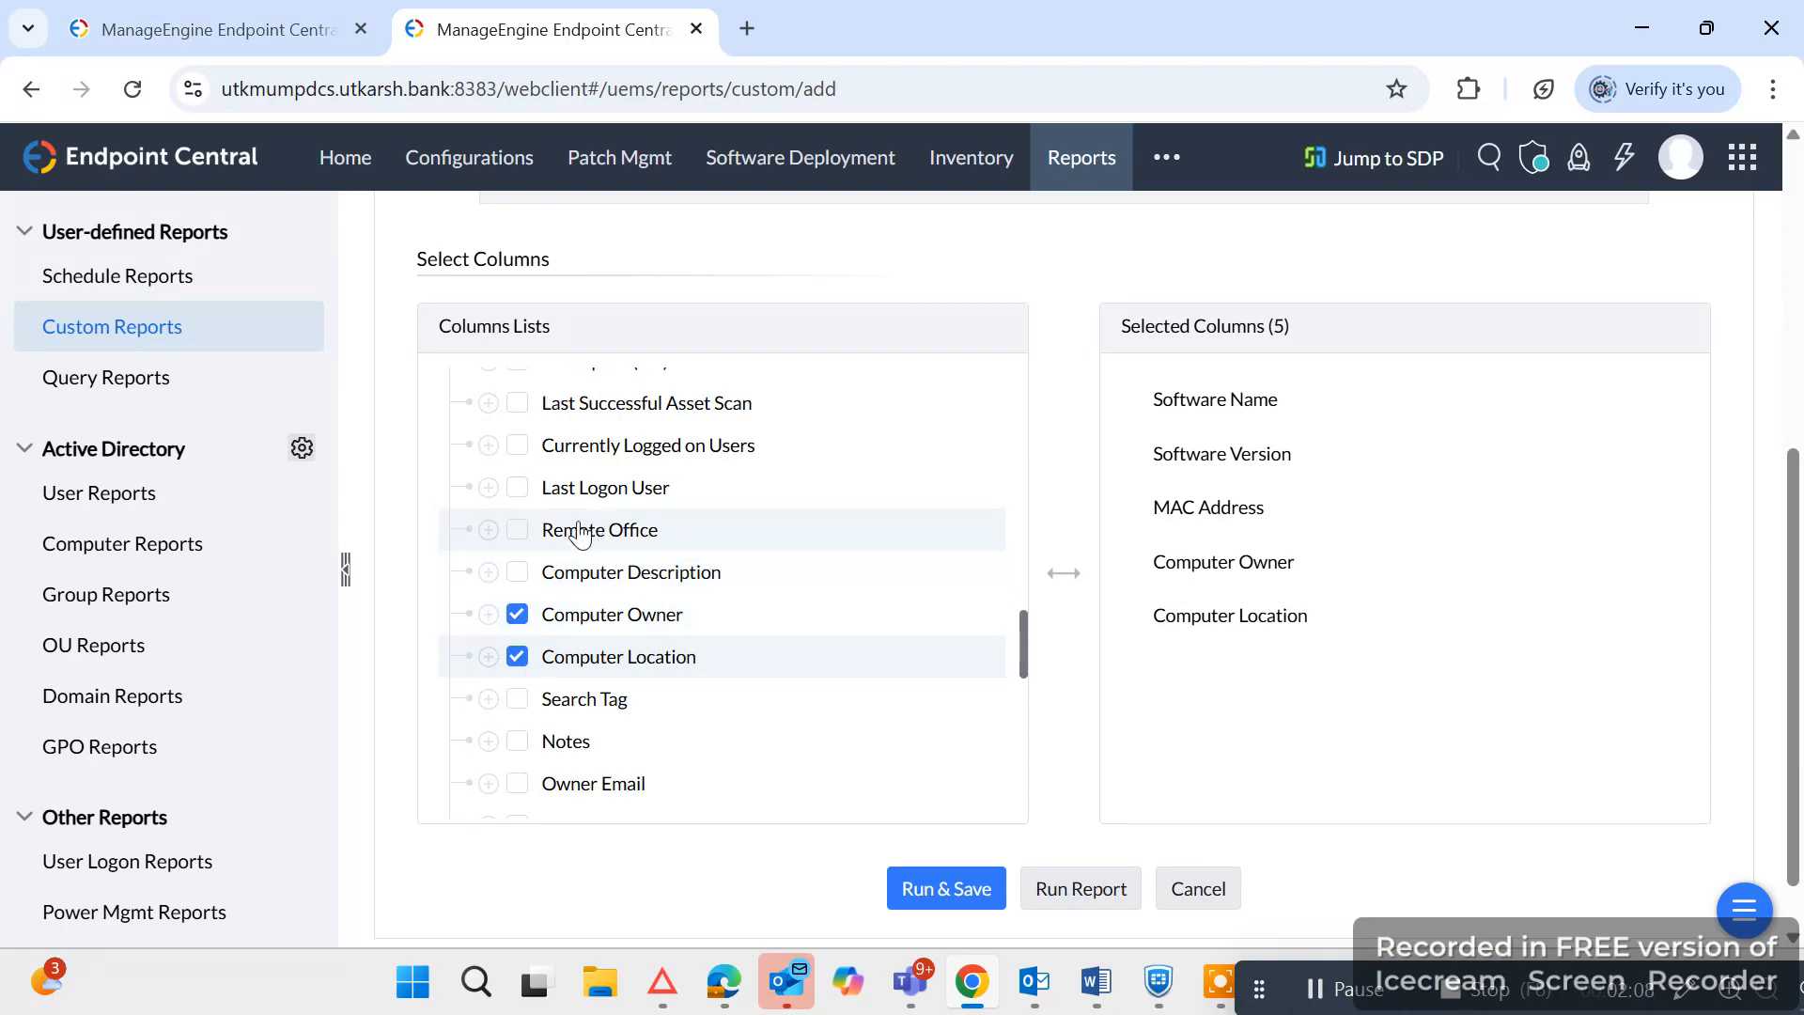
{"action": "left_click", "coordinate": [517, 487]}
Check the existing report's column selection and add the Agent Live Status and Agent Installed Date columns from the Computer group to the new report.
{"action": "left_click", "coordinate": [313, 28]}
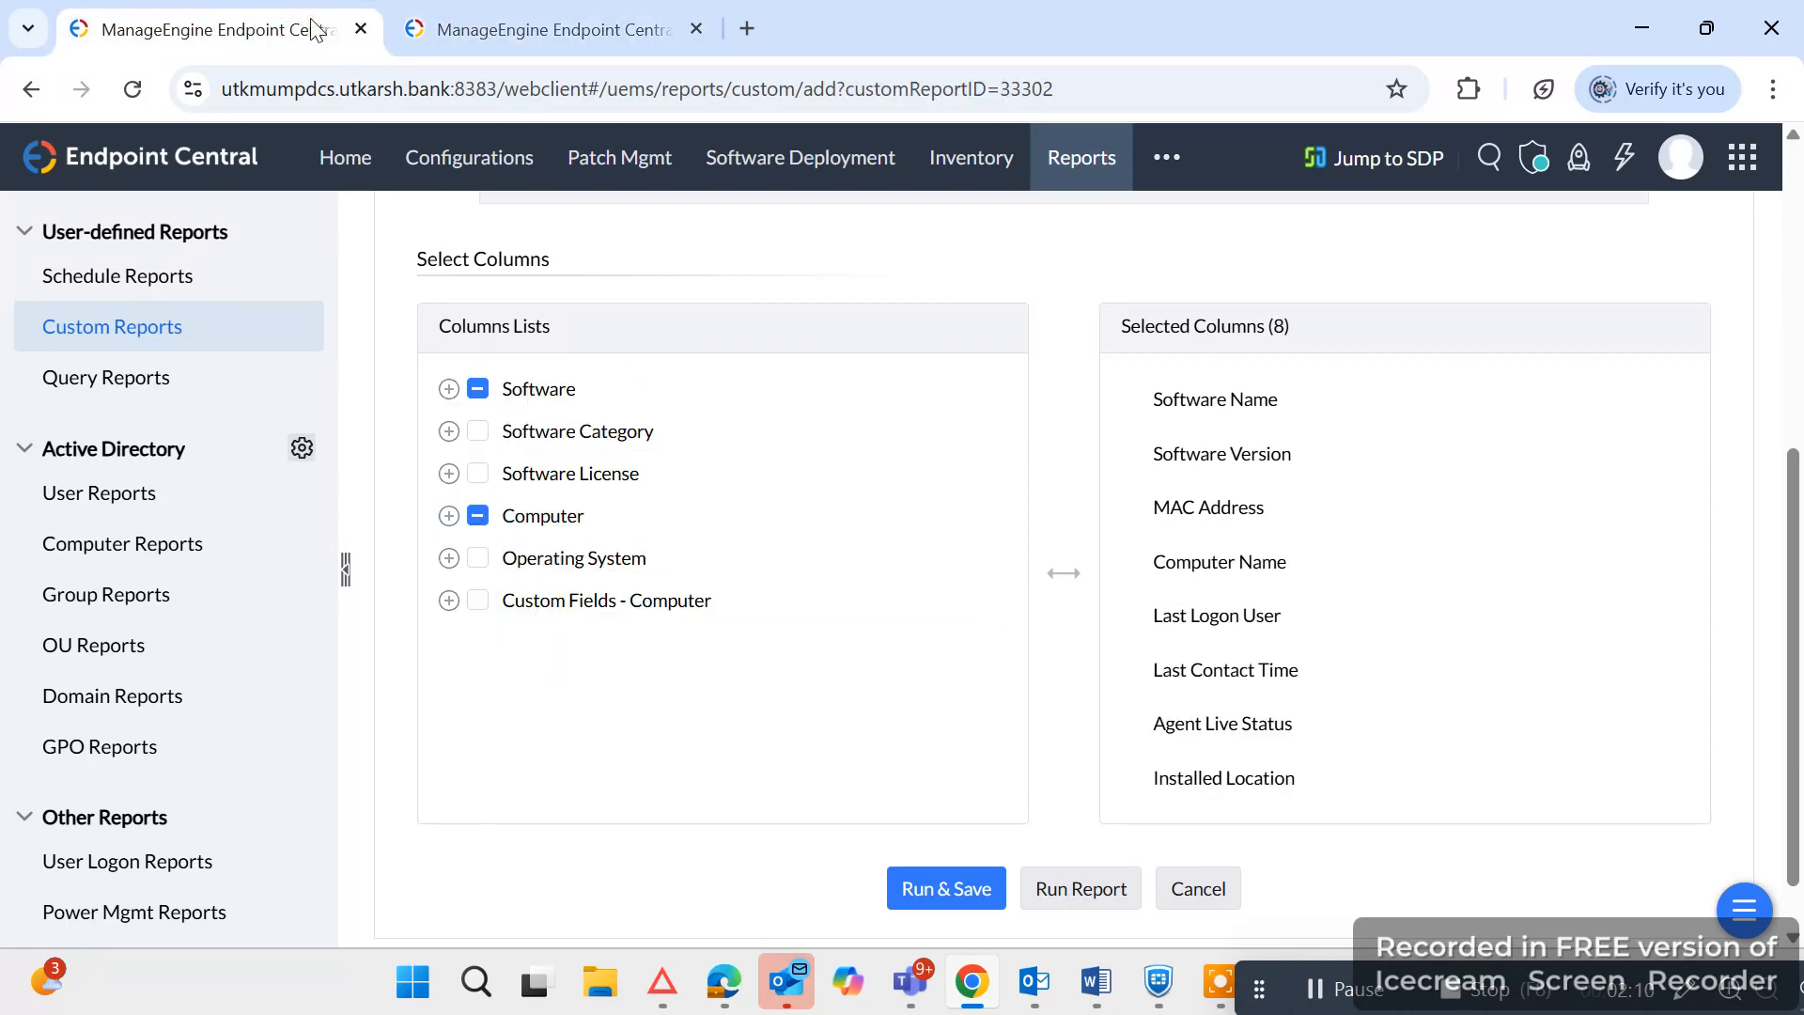
{"action": "left_click", "coordinate": [496, 17]}
{"action": "scroll", "coordinate": [702, 585], "scroll_direction": "up", "scroll_amount": 1}
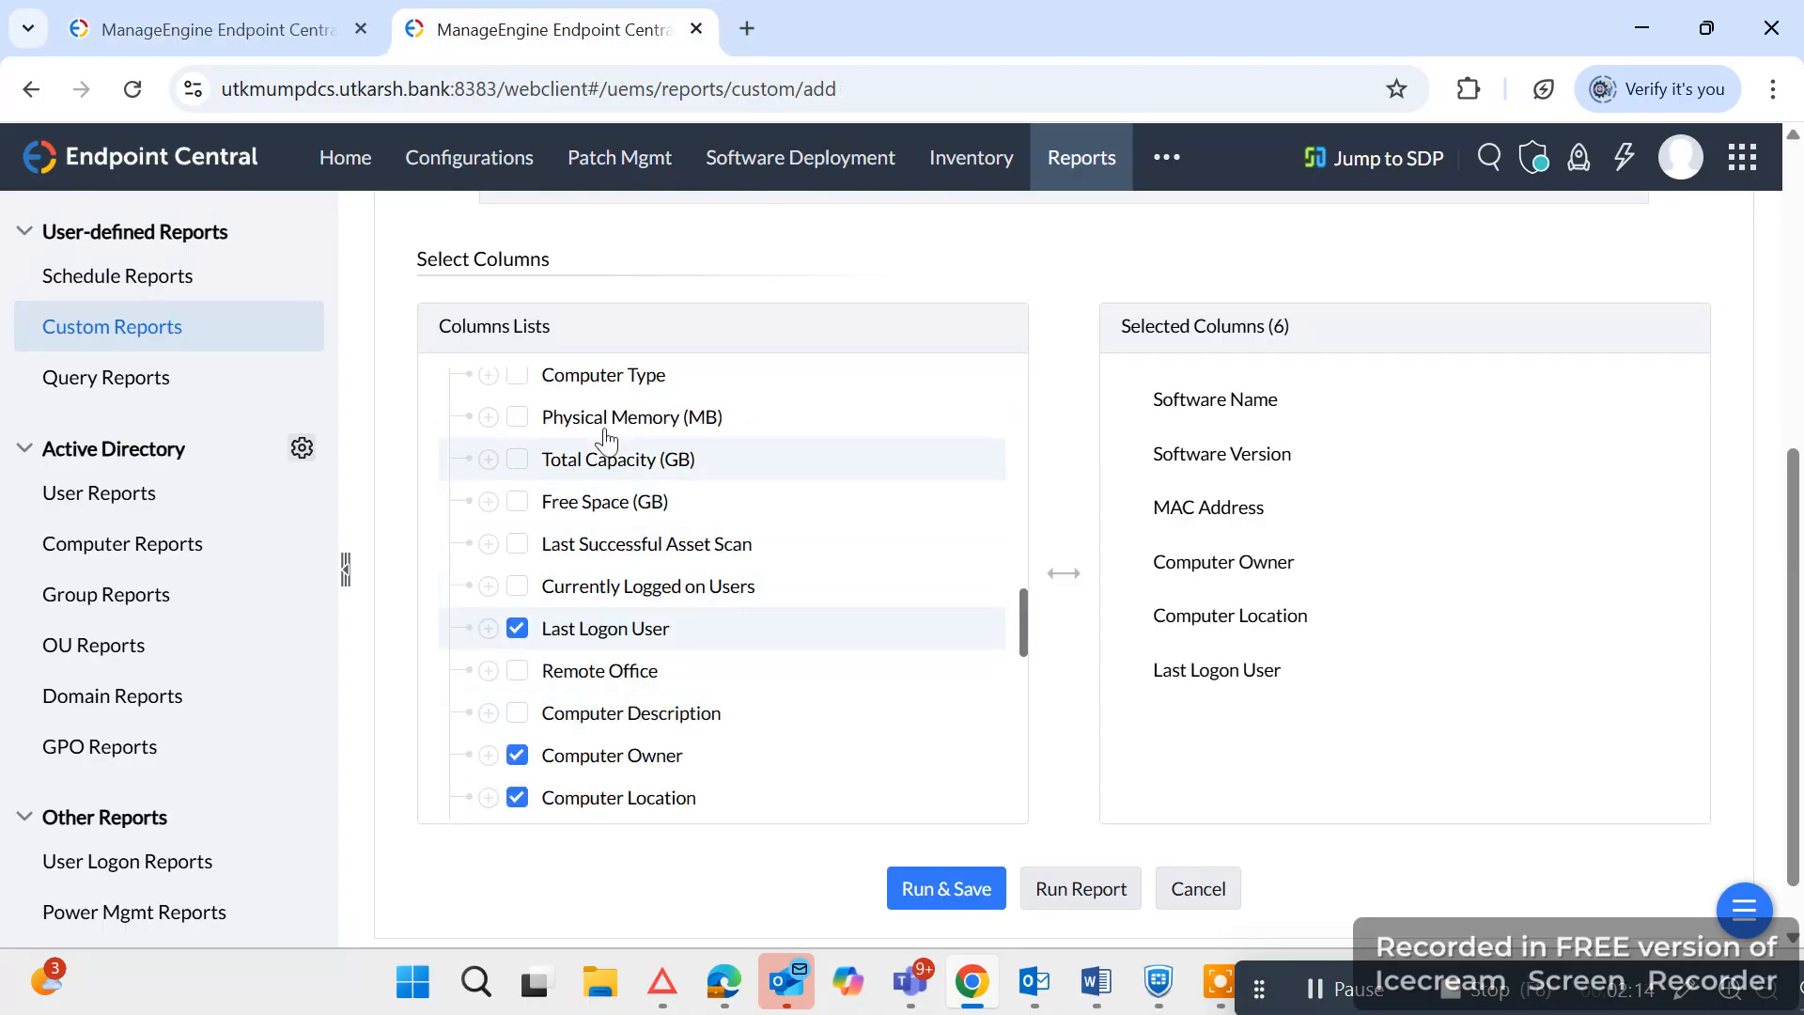
{"action": "scroll", "coordinate": [602, 714], "scroll_direction": "down", "scroll_amount": 1}
{"action": "scroll", "coordinate": [598, 778], "scroll_direction": "down", "scroll_amount": 5}
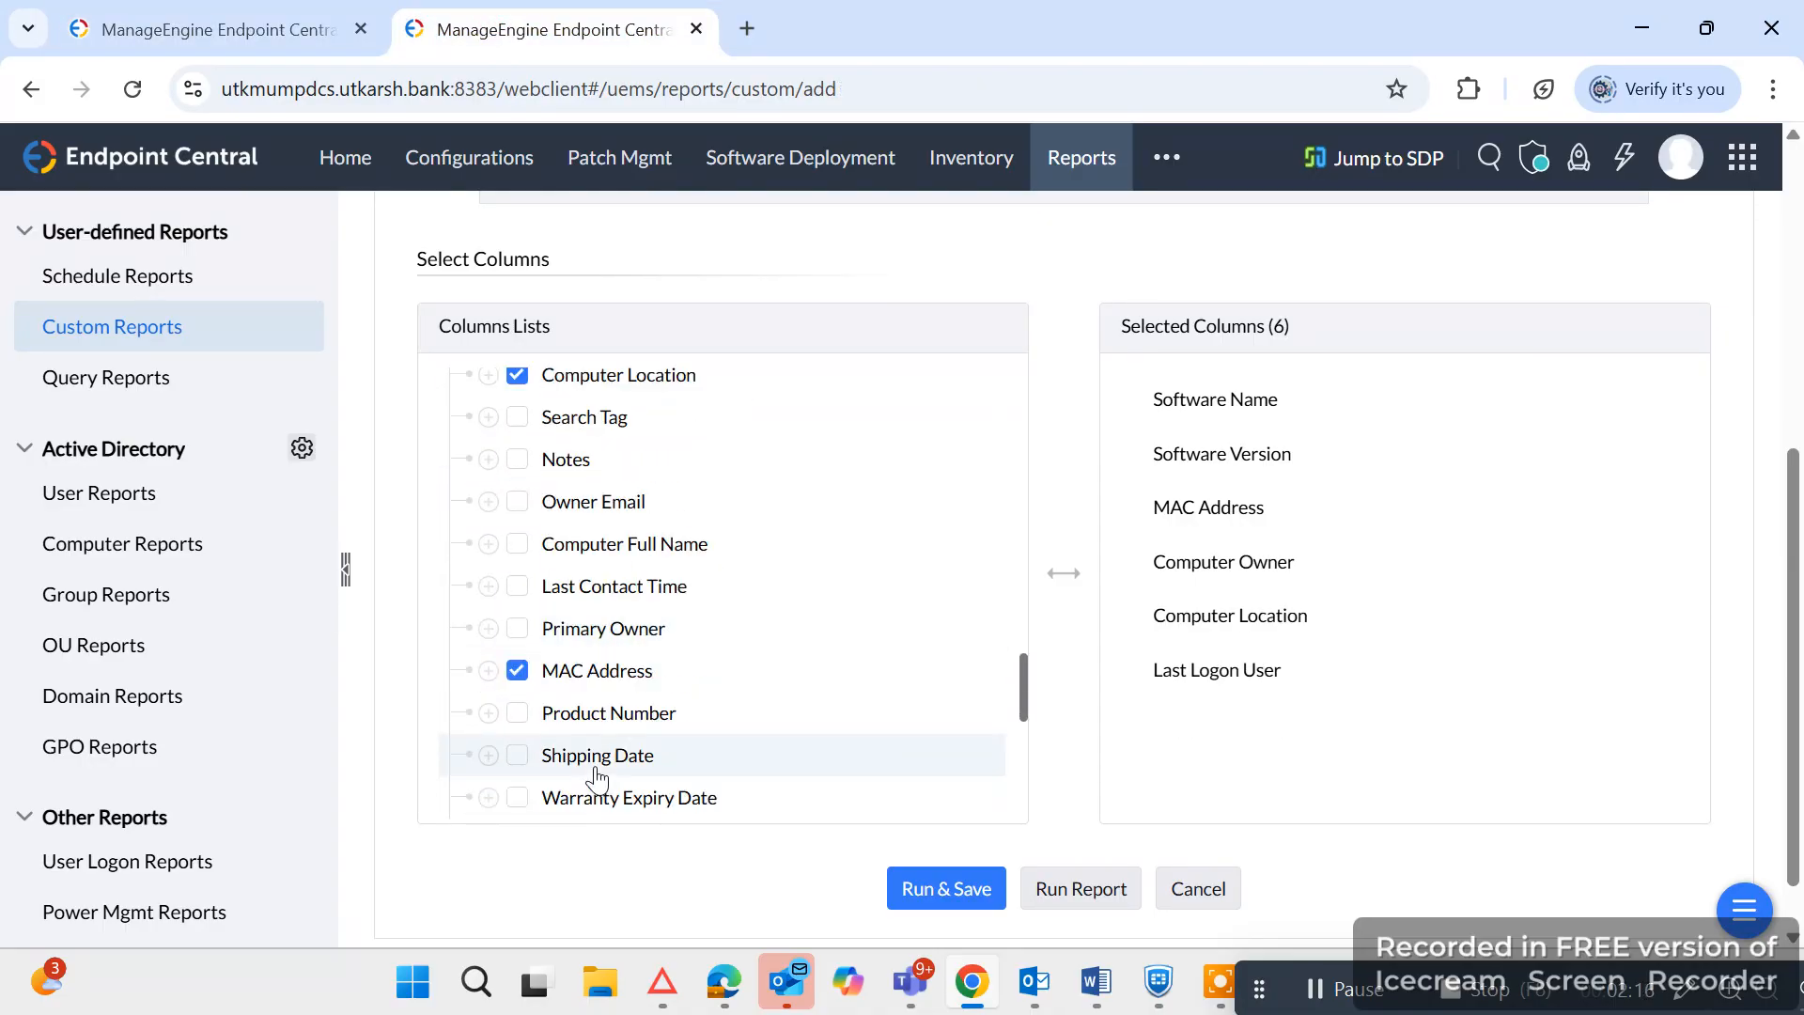
{"action": "left_click", "coordinate": [250, 13]}
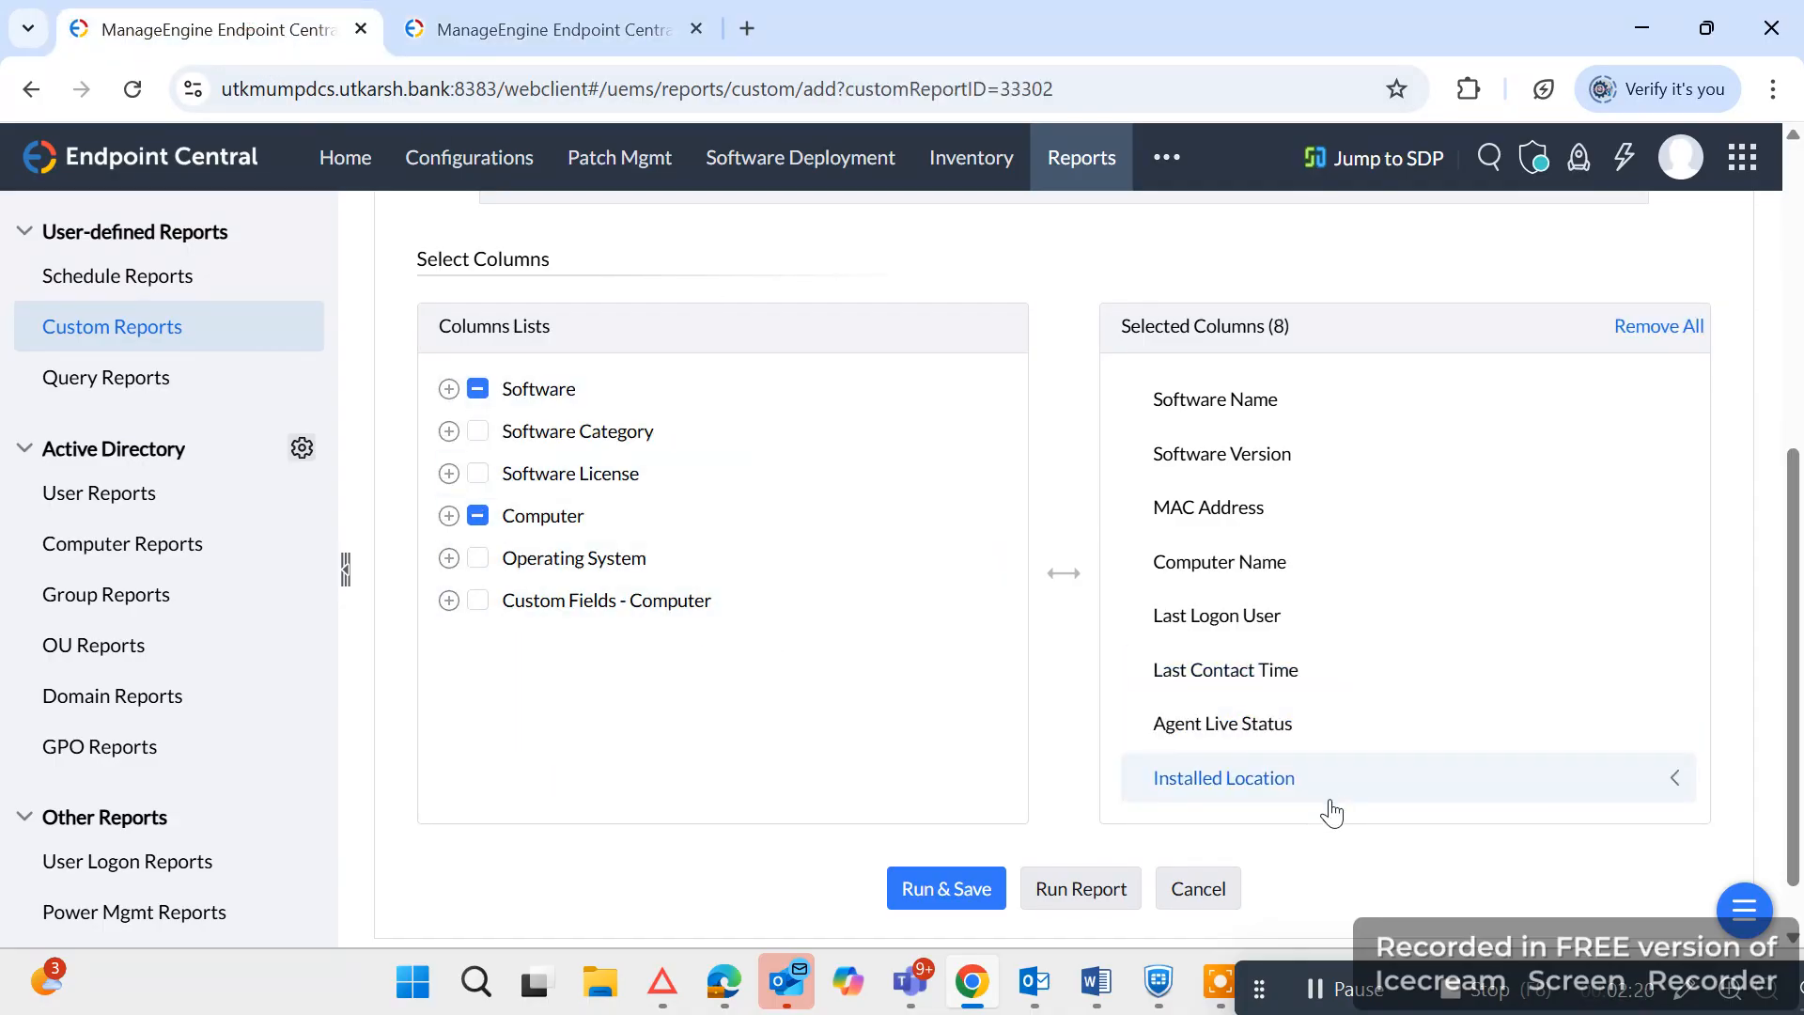
{"action": "left_click", "coordinate": [556, 11]}
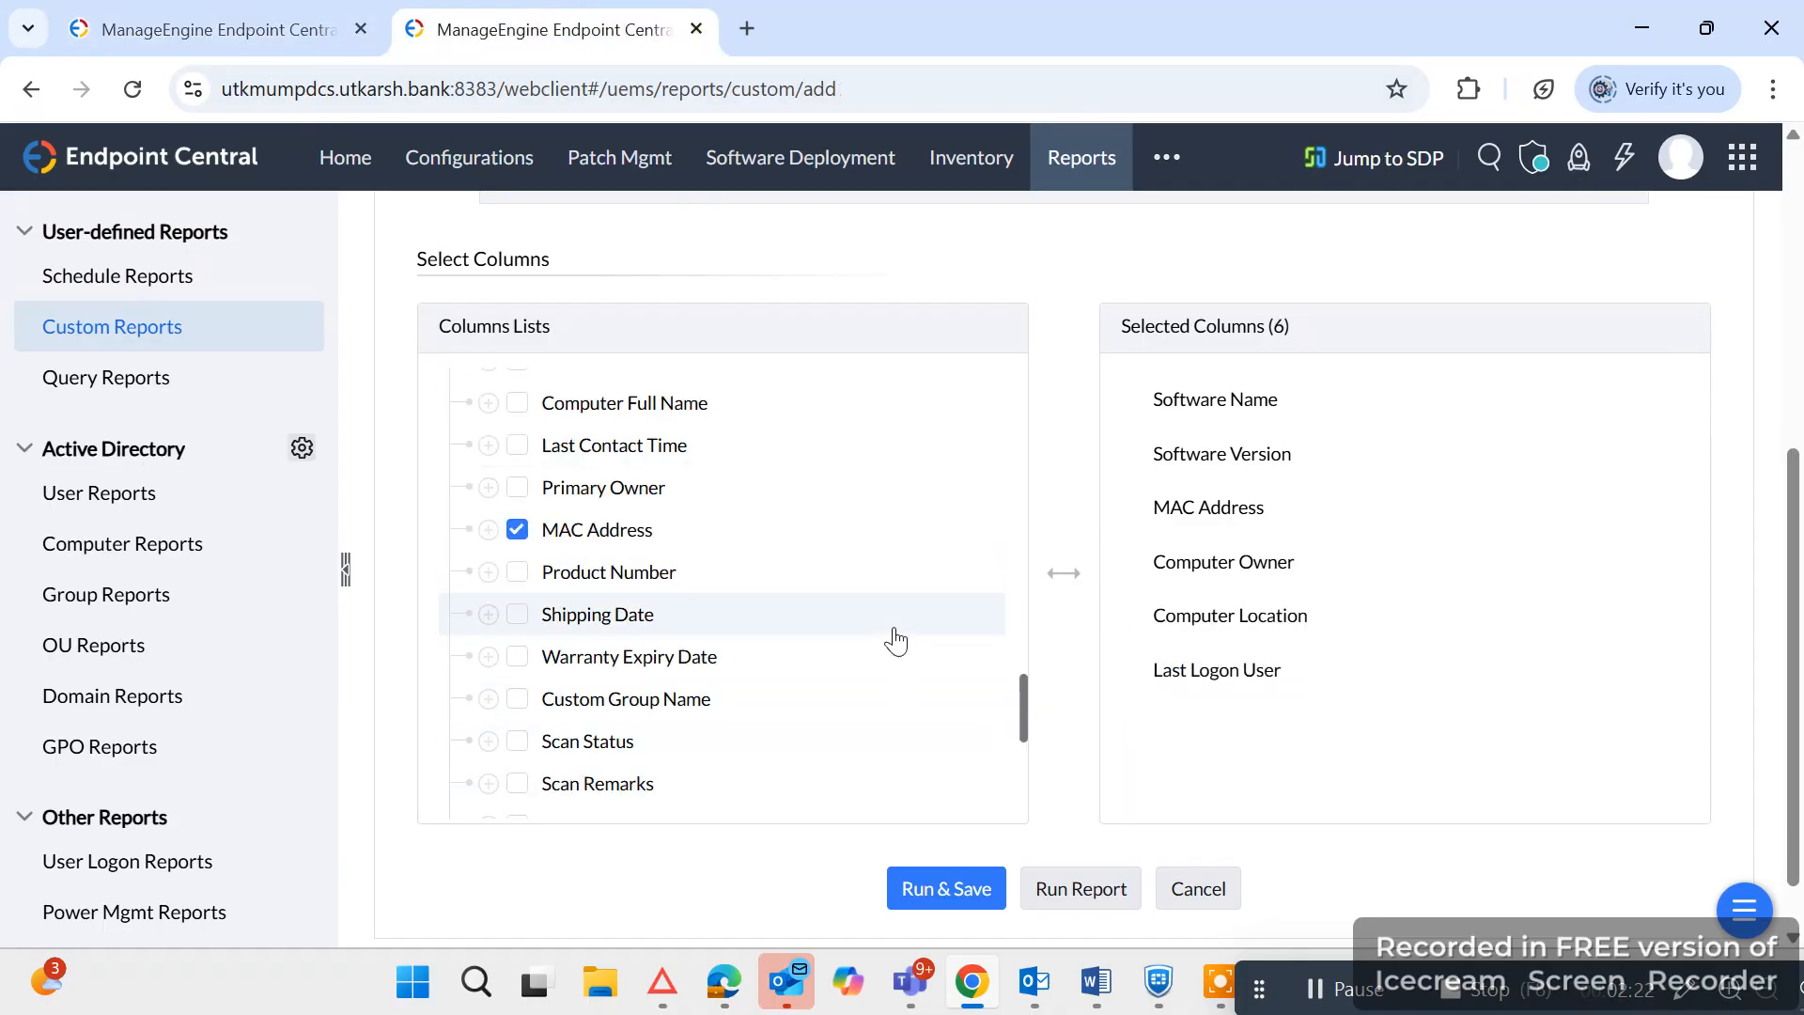
{"action": "scroll", "coordinate": [876, 672], "scroll_direction": "down", "scroll_amount": 3}
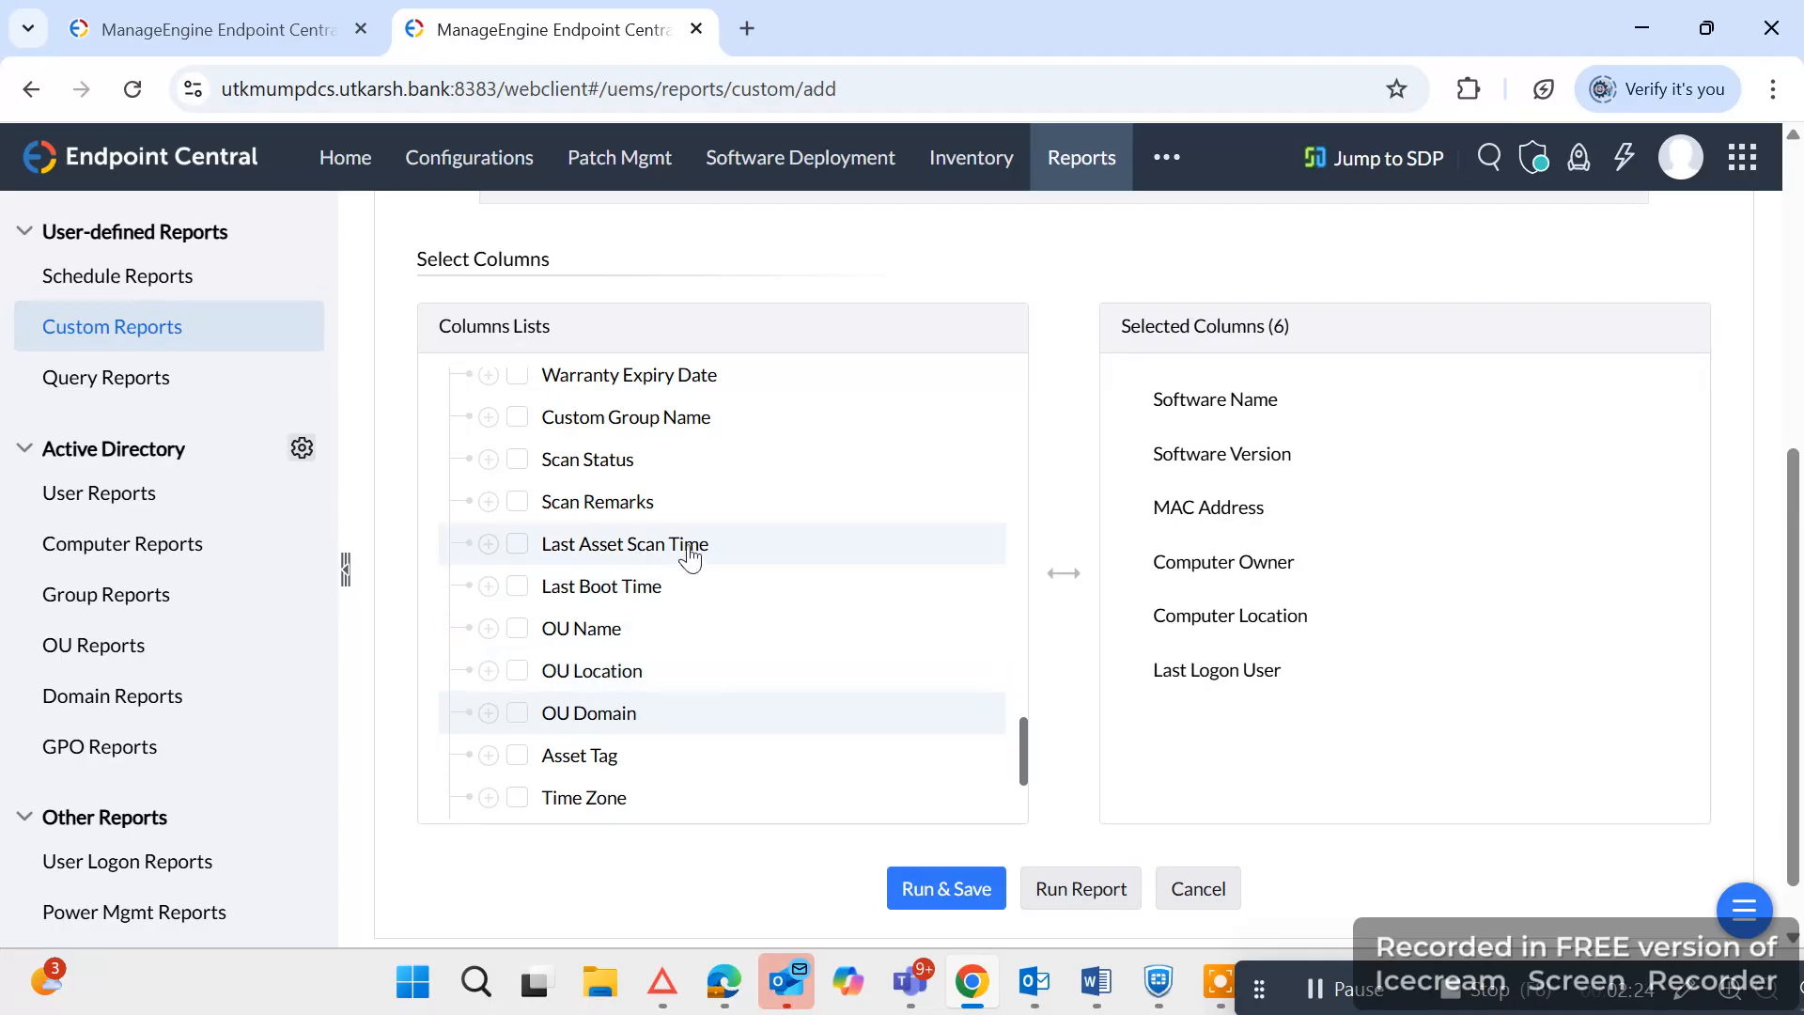
{"action": "scroll", "coordinate": [773, 717], "scroll_direction": "down", "scroll_amount": 3}
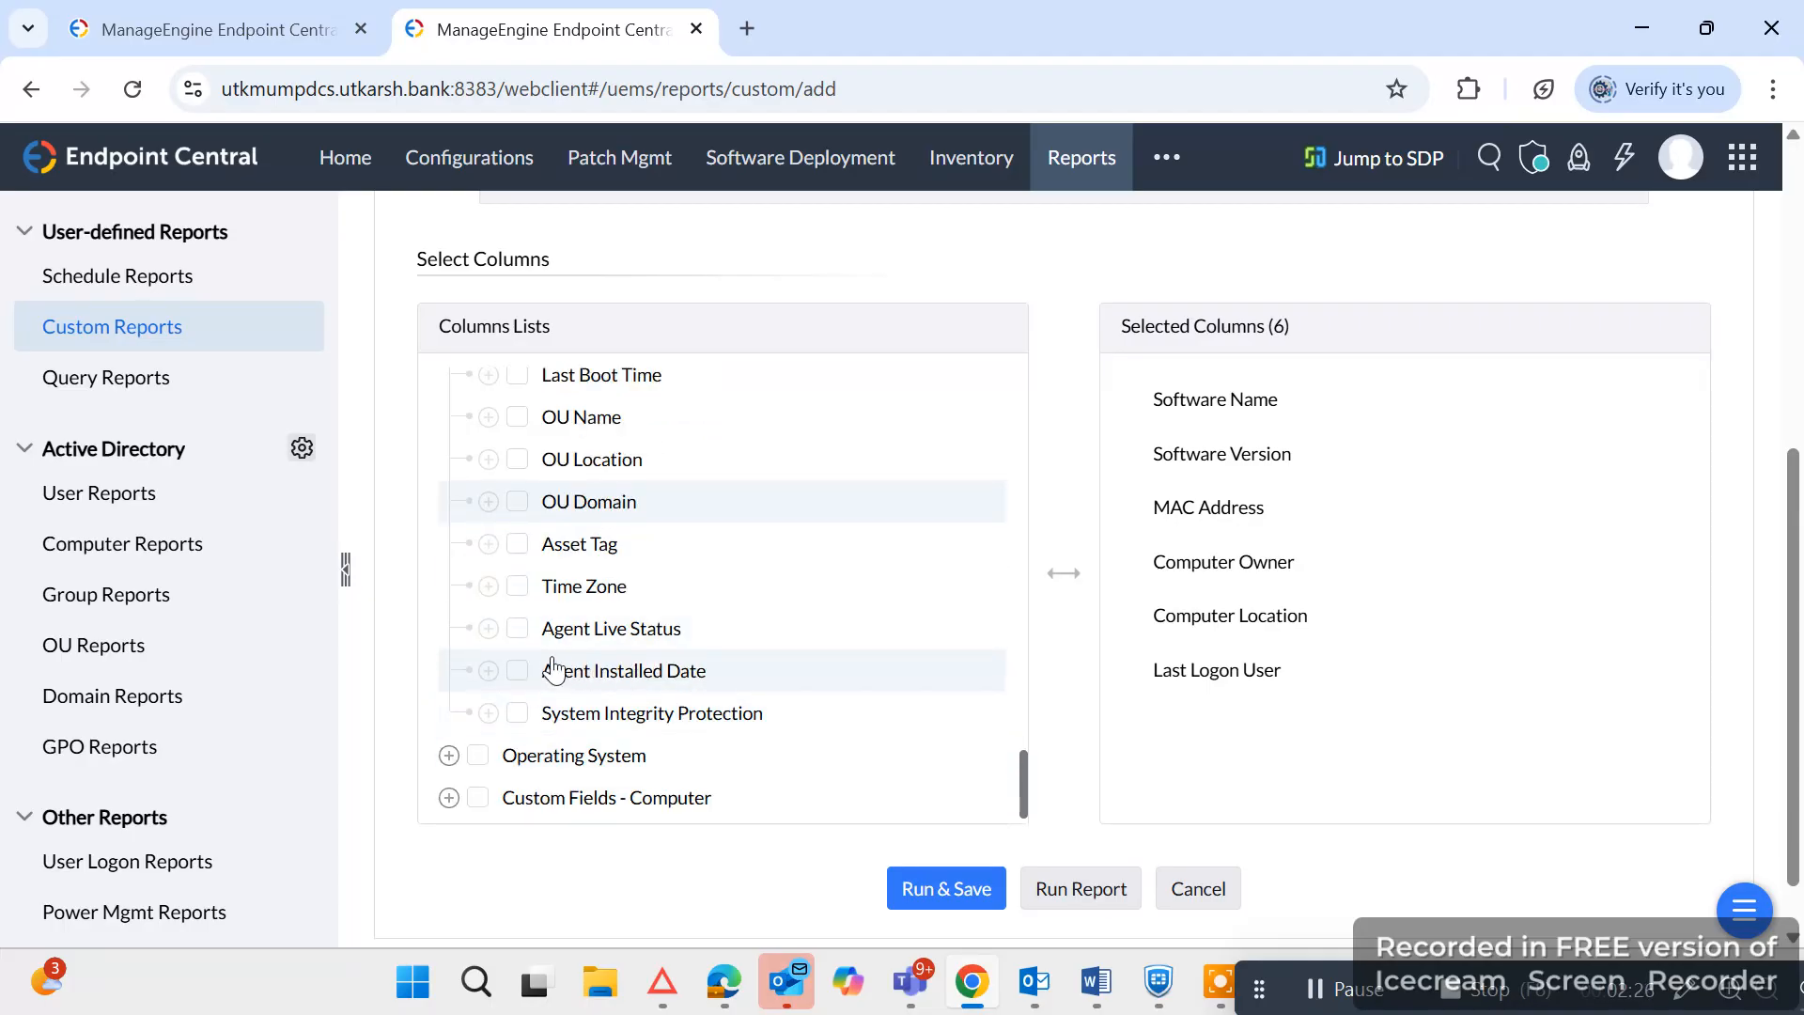
{"action": "left_click", "coordinate": [517, 628]}
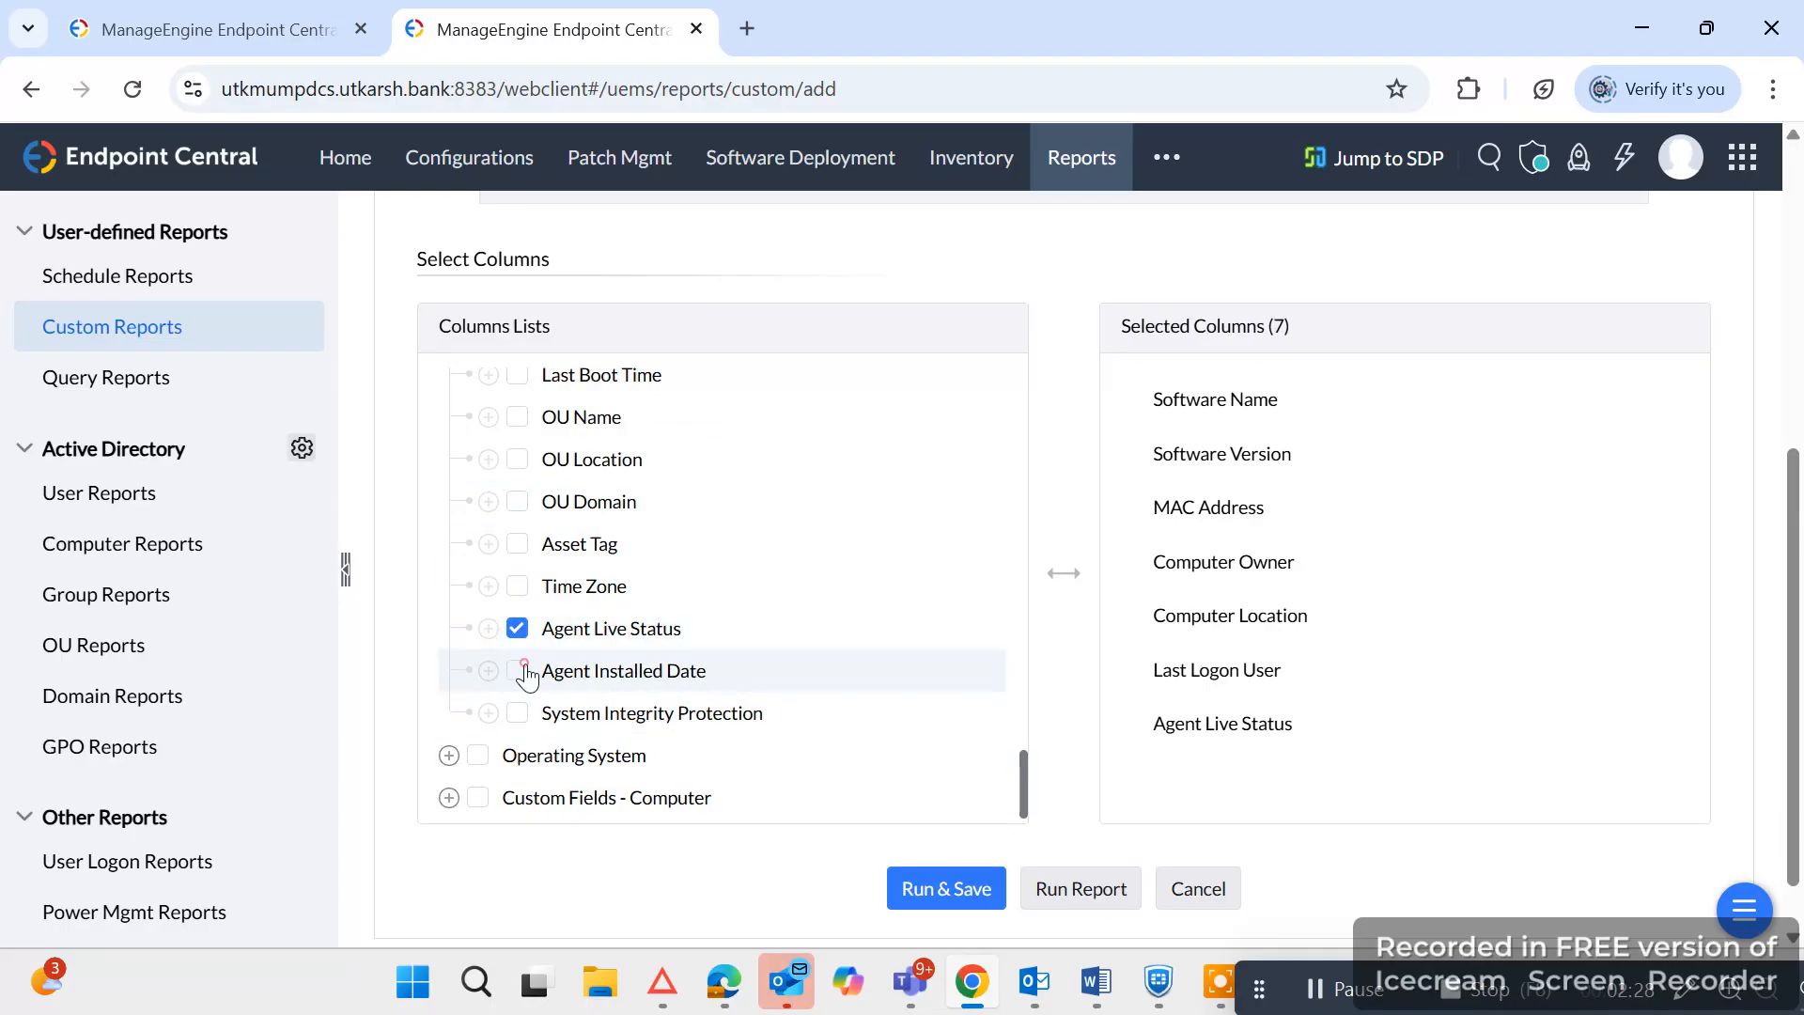
{"action": "left_click", "coordinate": [516, 670]}
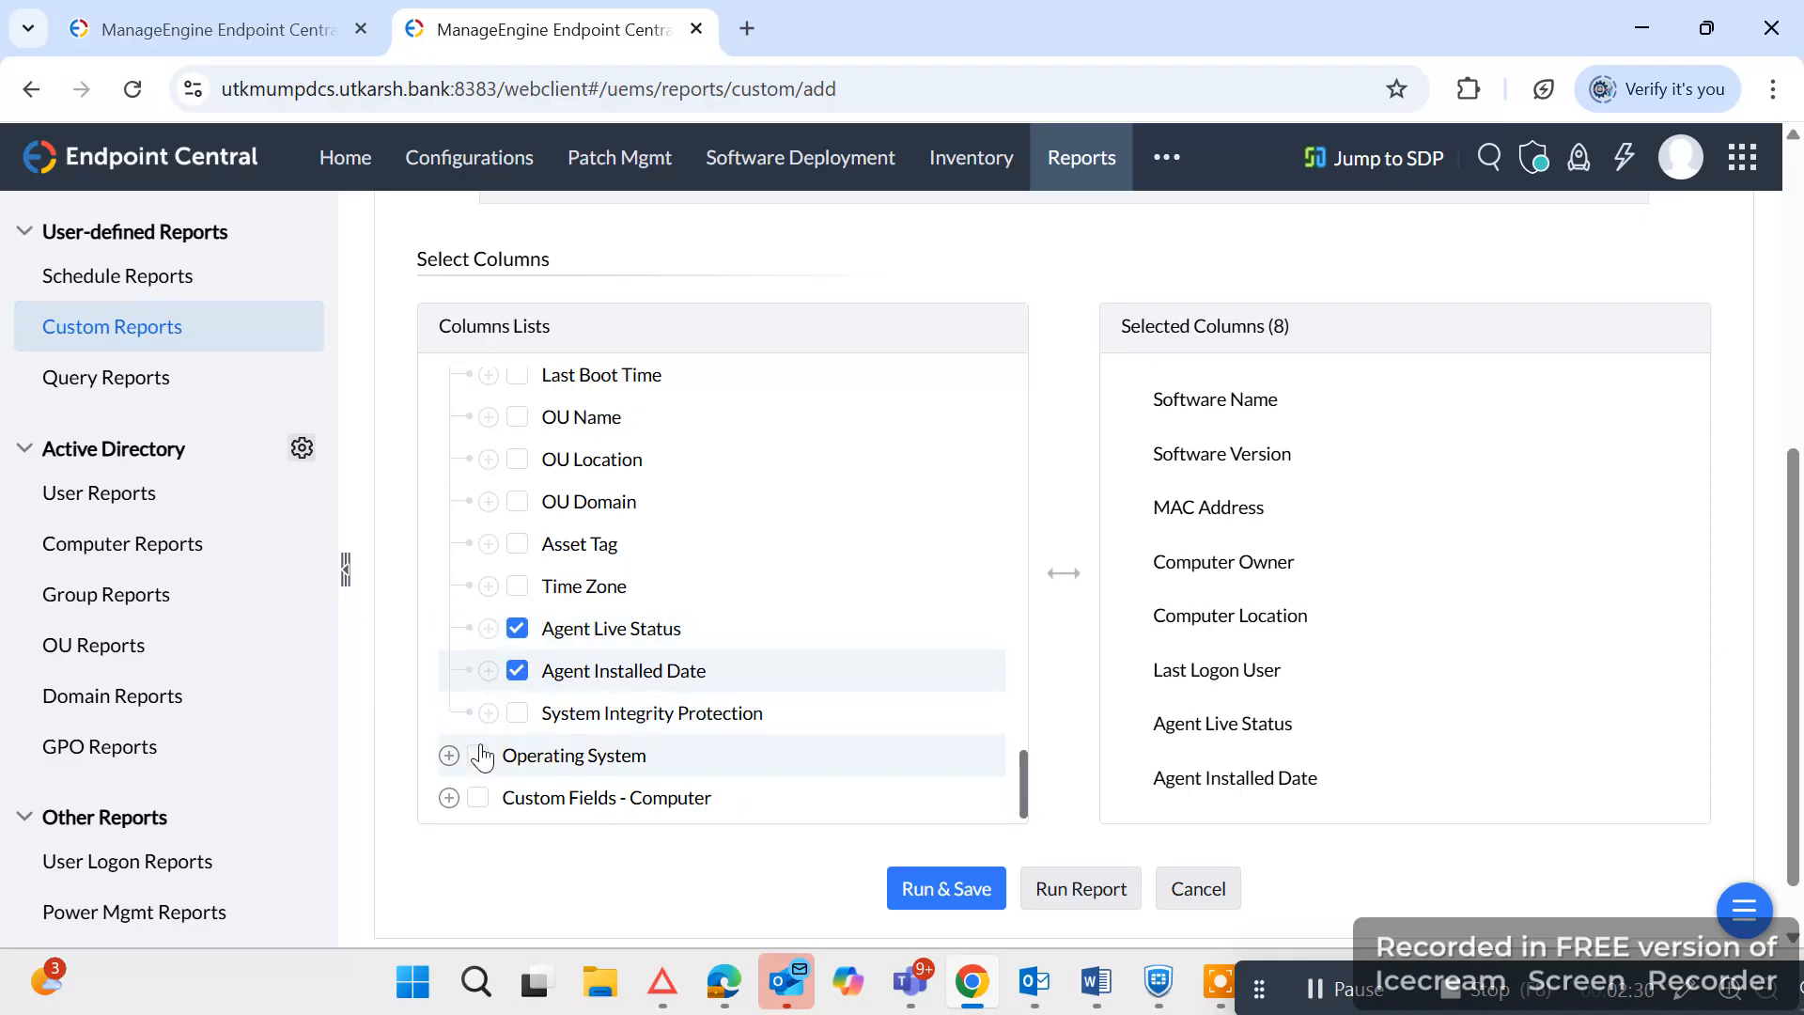
Add the Operating System column from the Operating System group and run the report without saving it.
{"action": "left_click", "coordinate": [452, 755]}
{"action": "scroll", "coordinate": [604, 793], "scroll_direction": "down", "scroll_amount": 3}
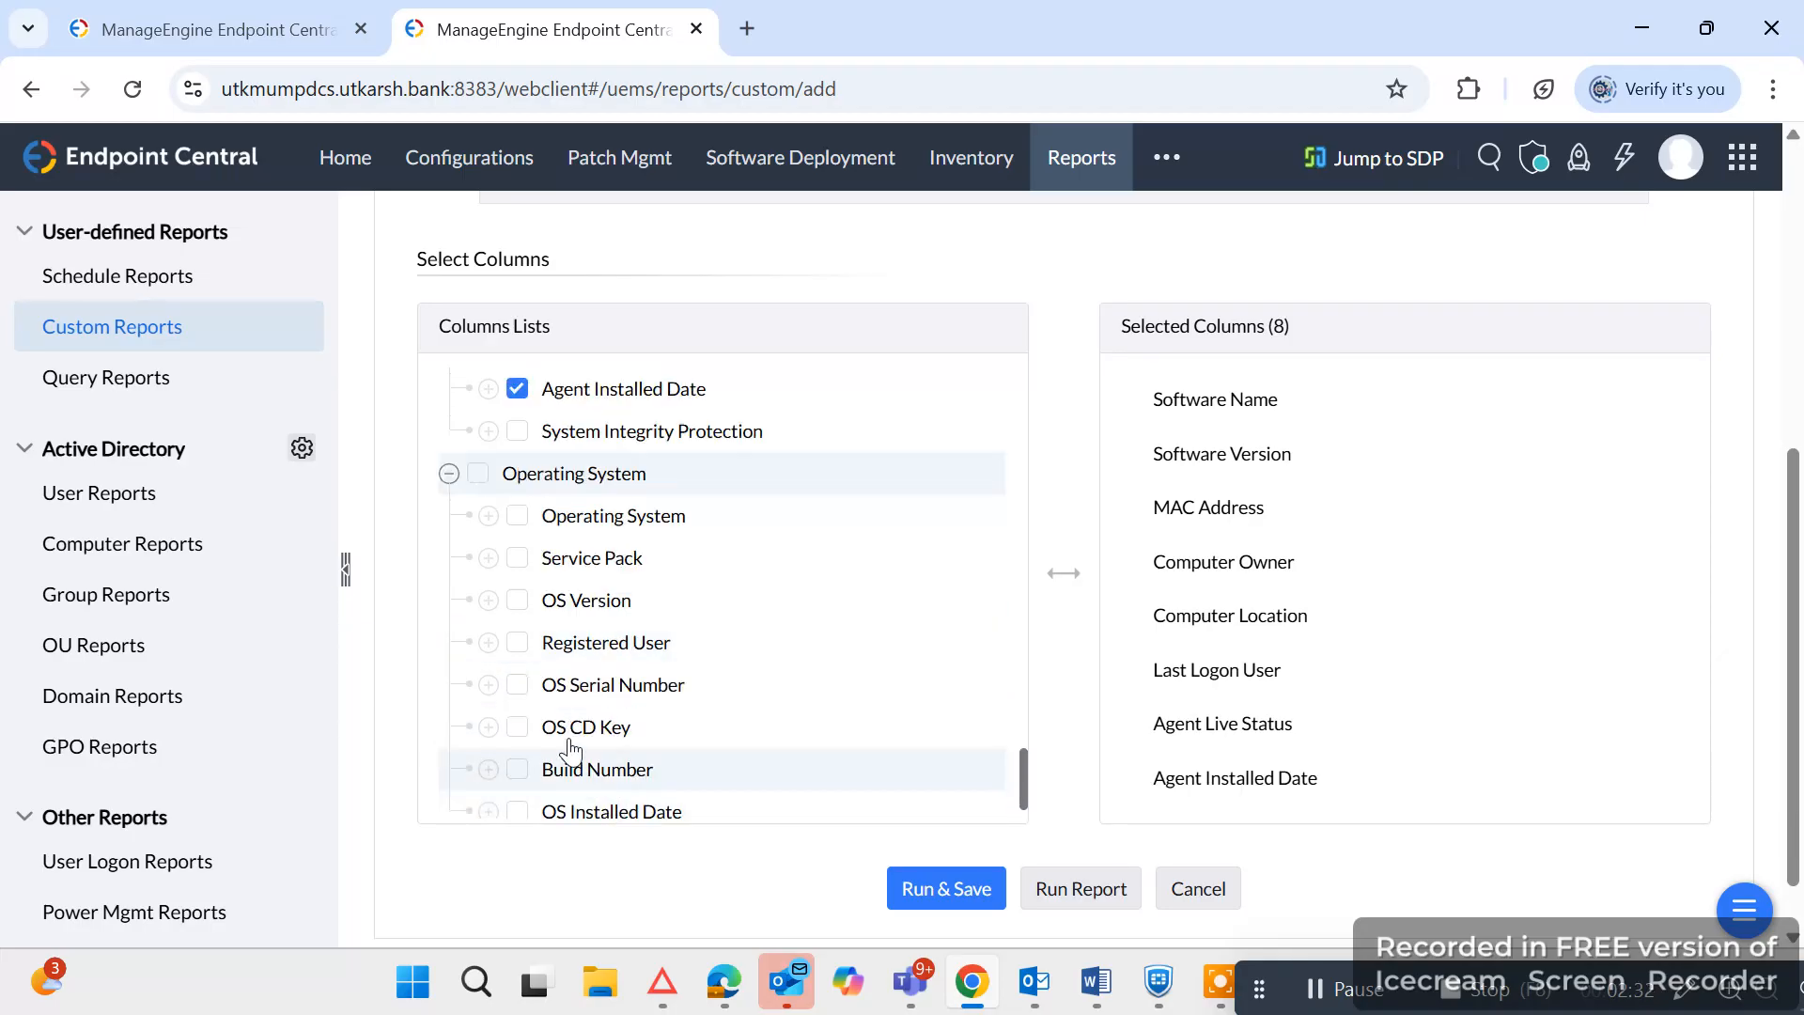
{"action": "left_click", "coordinate": [516, 516]}
{"action": "scroll", "coordinate": [762, 536], "scroll_direction": "up", "scroll_amount": 6}
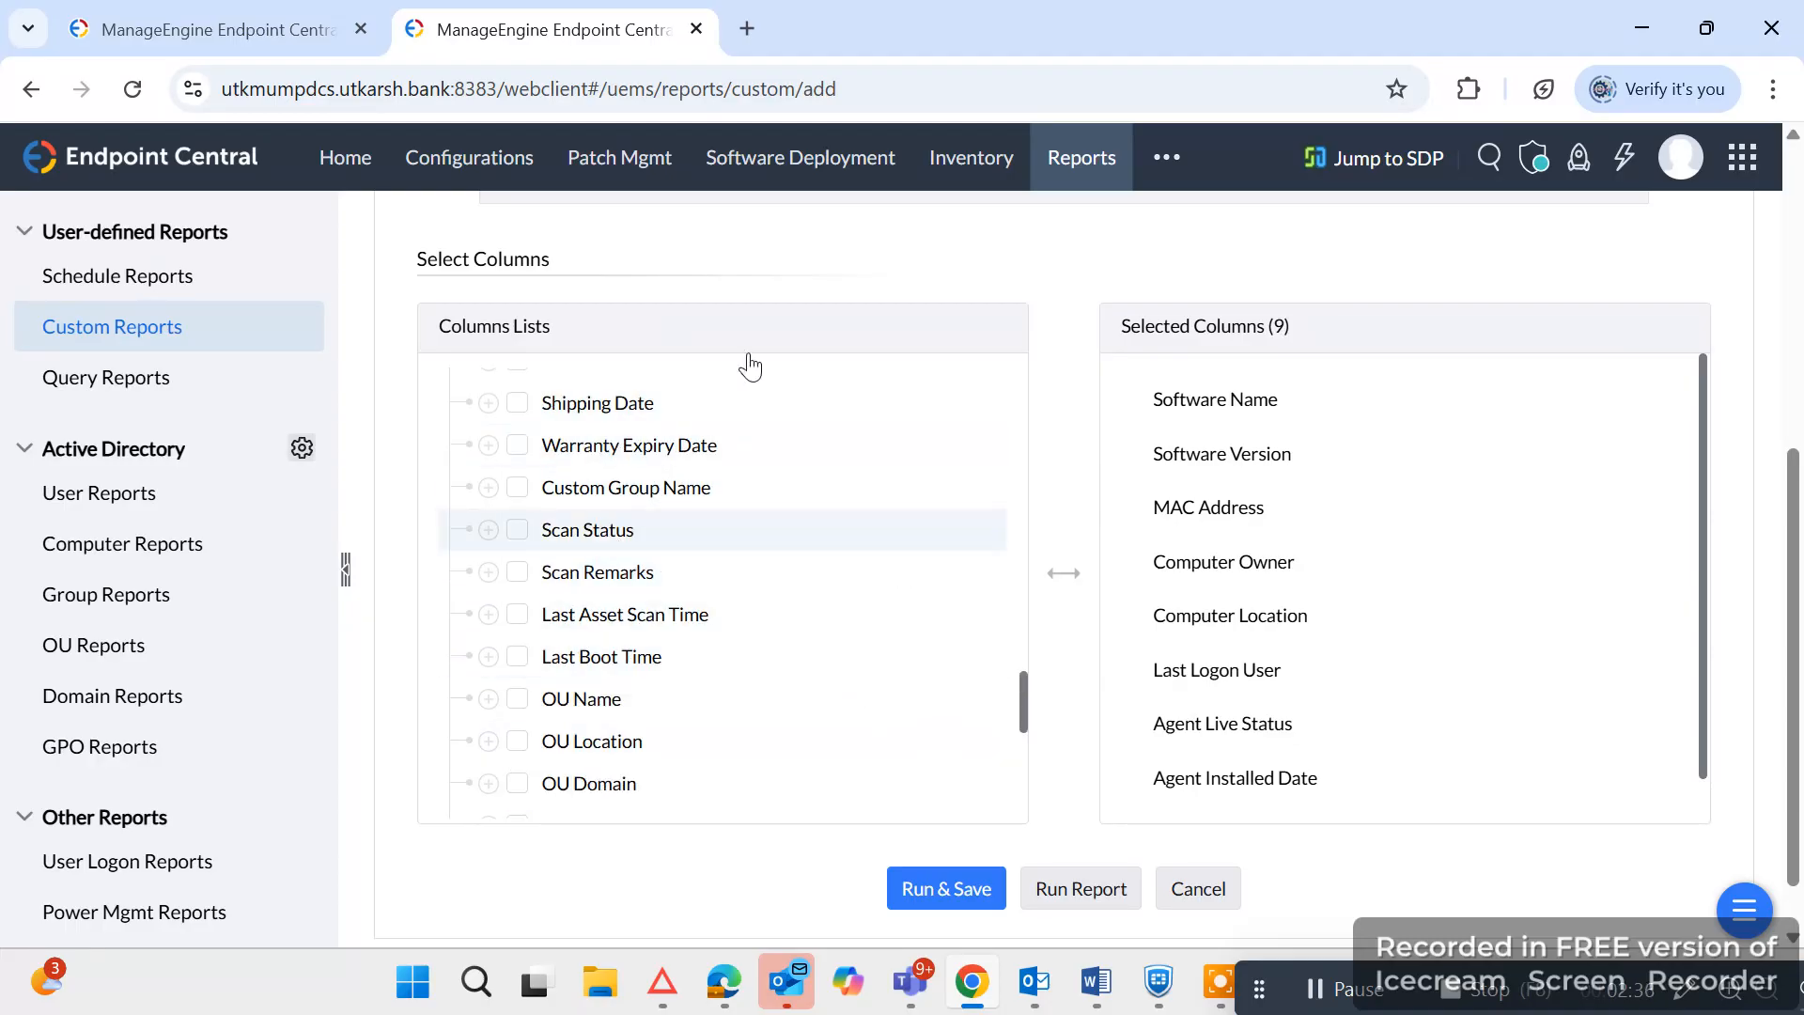
{"action": "left_click", "coordinate": [1062, 888]}
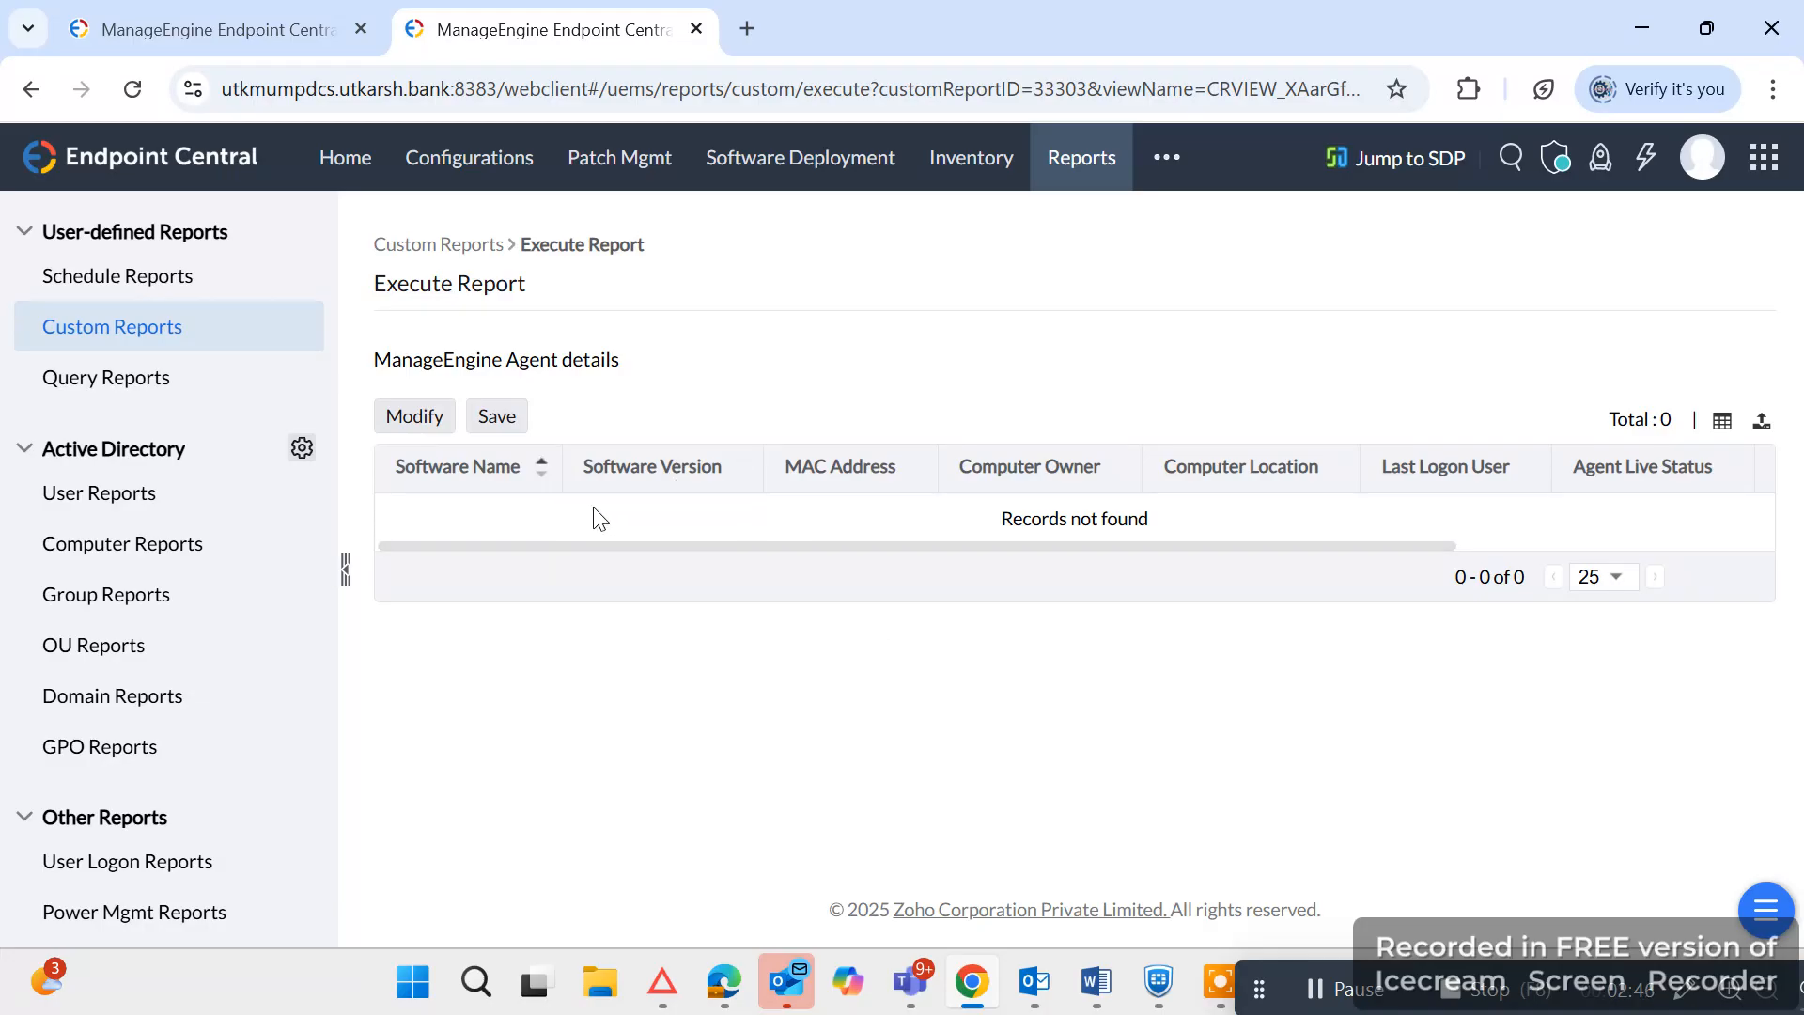
Modify the report, correct the Software Name criterion value to "ManageEngine", and run the report again.
{"action": "left_click", "coordinate": [393, 421]}
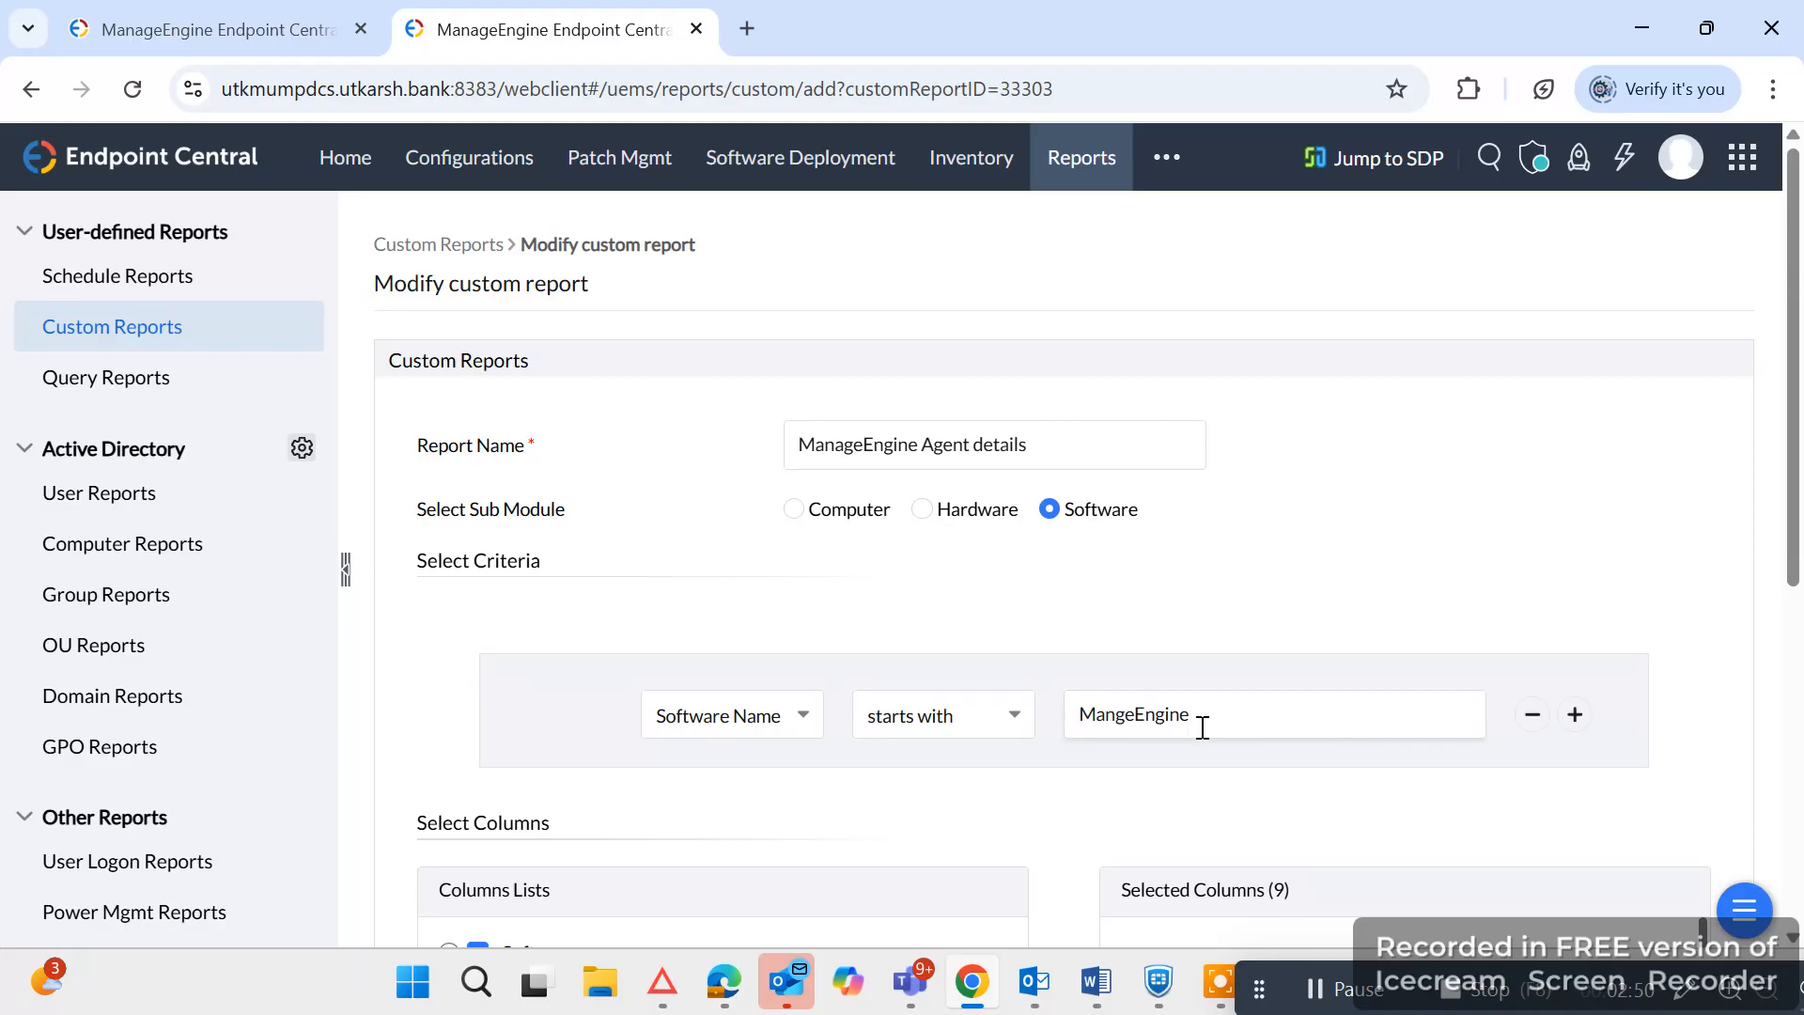
{"action": "left_click", "coordinate": [1200, 714]}
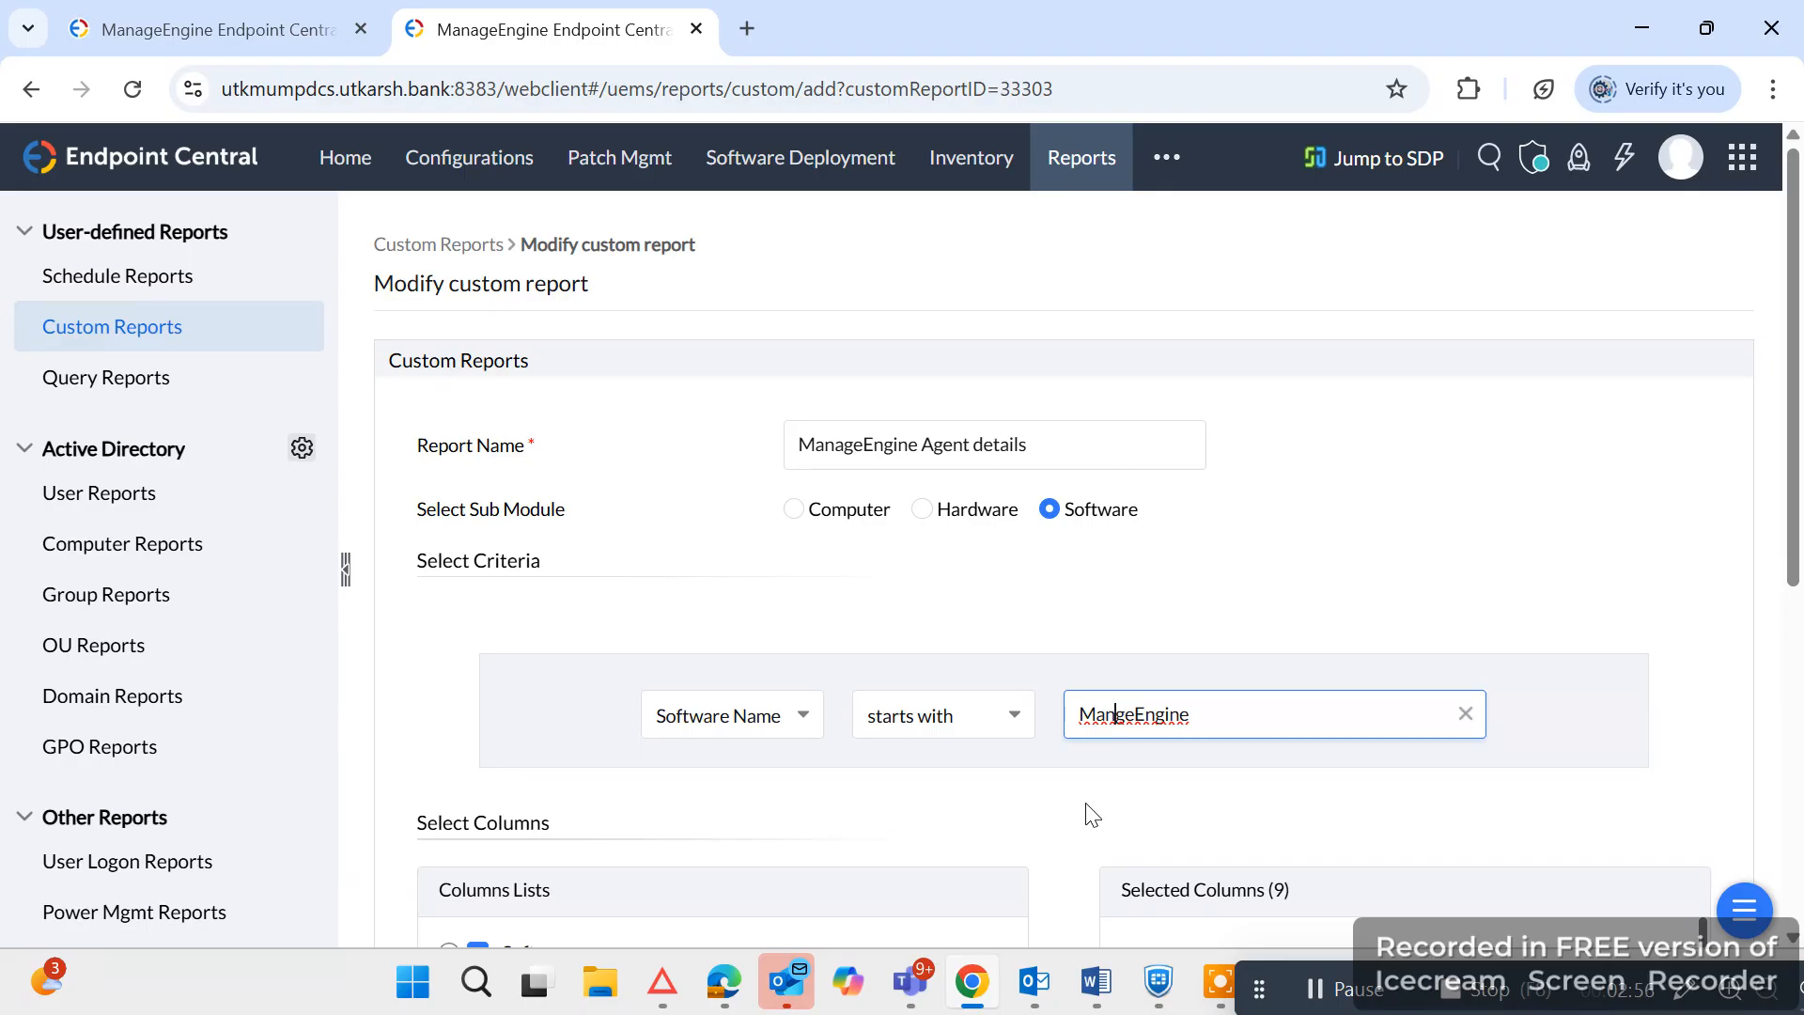
{"action": "type", "text": "a"}
{"action": "left_click", "coordinate": [1374, 358]}
{"action": "scroll", "coordinate": [1329, 746], "scroll_direction": "down", "scroll_amount": 3}
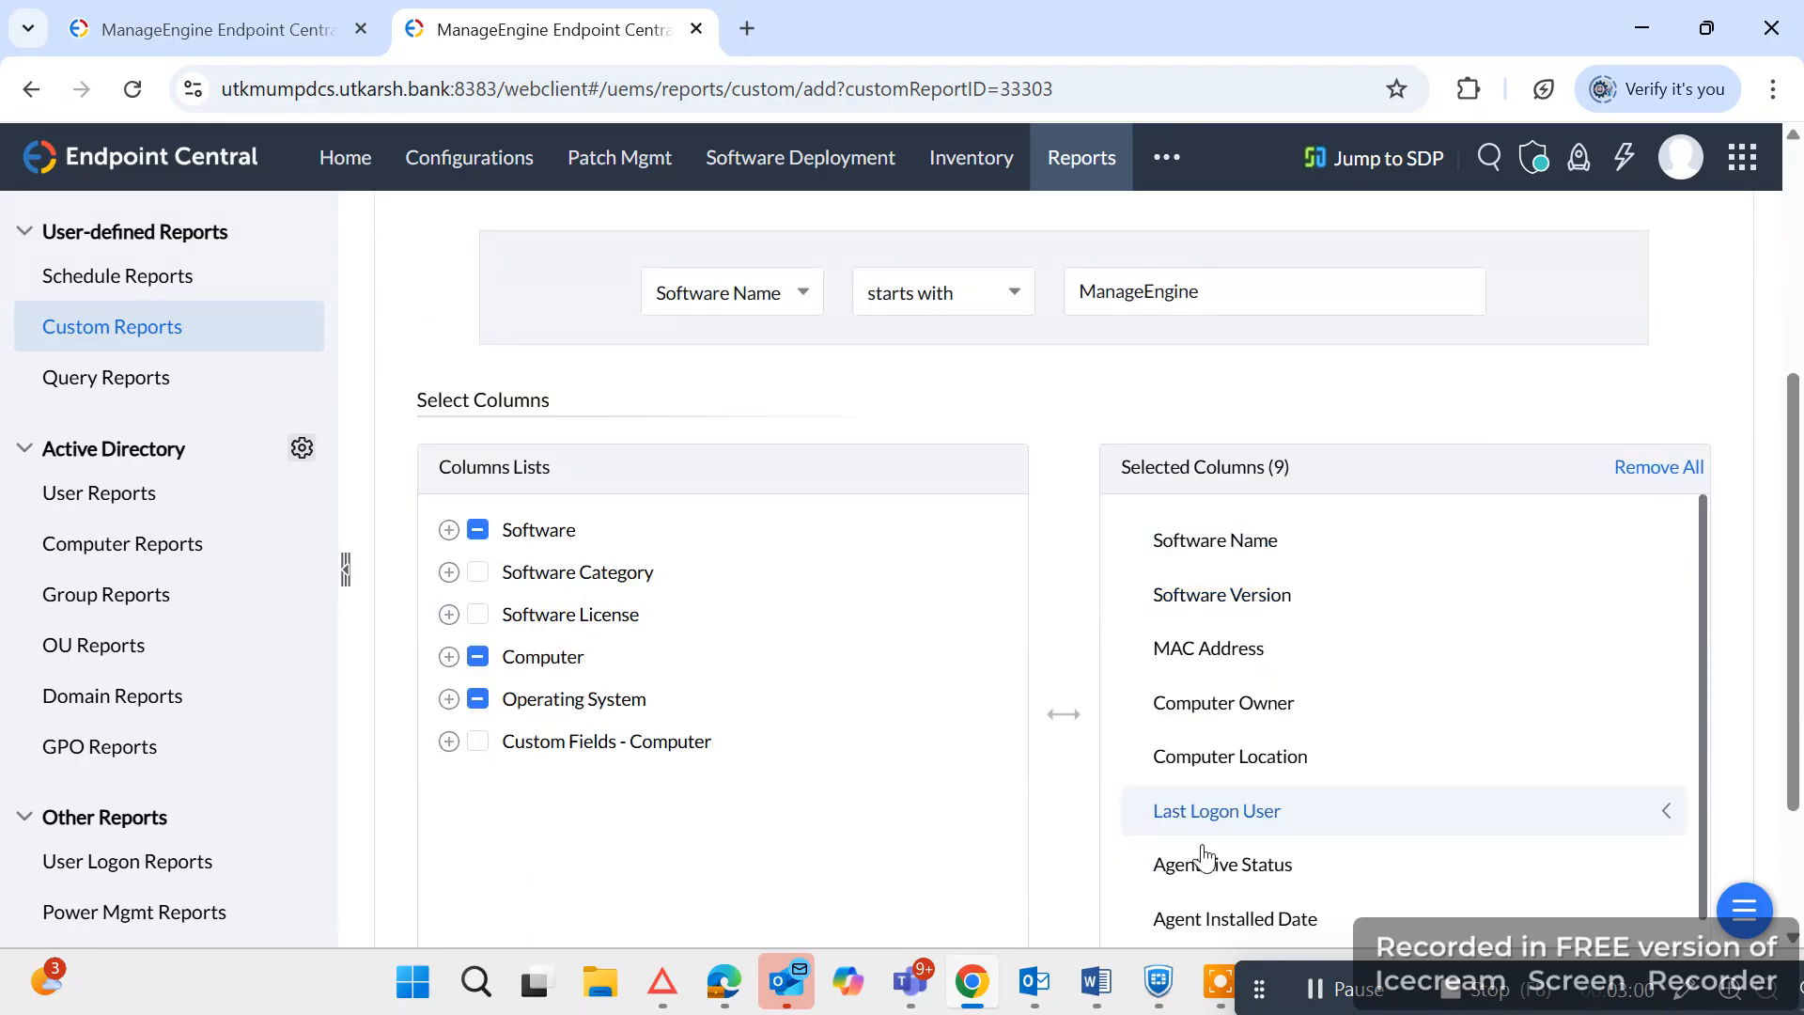
{"action": "scroll", "coordinate": [1091, 854], "scroll_direction": "down", "scroll_amount": 5}
{"action": "left_click", "coordinate": [1092, 821]}
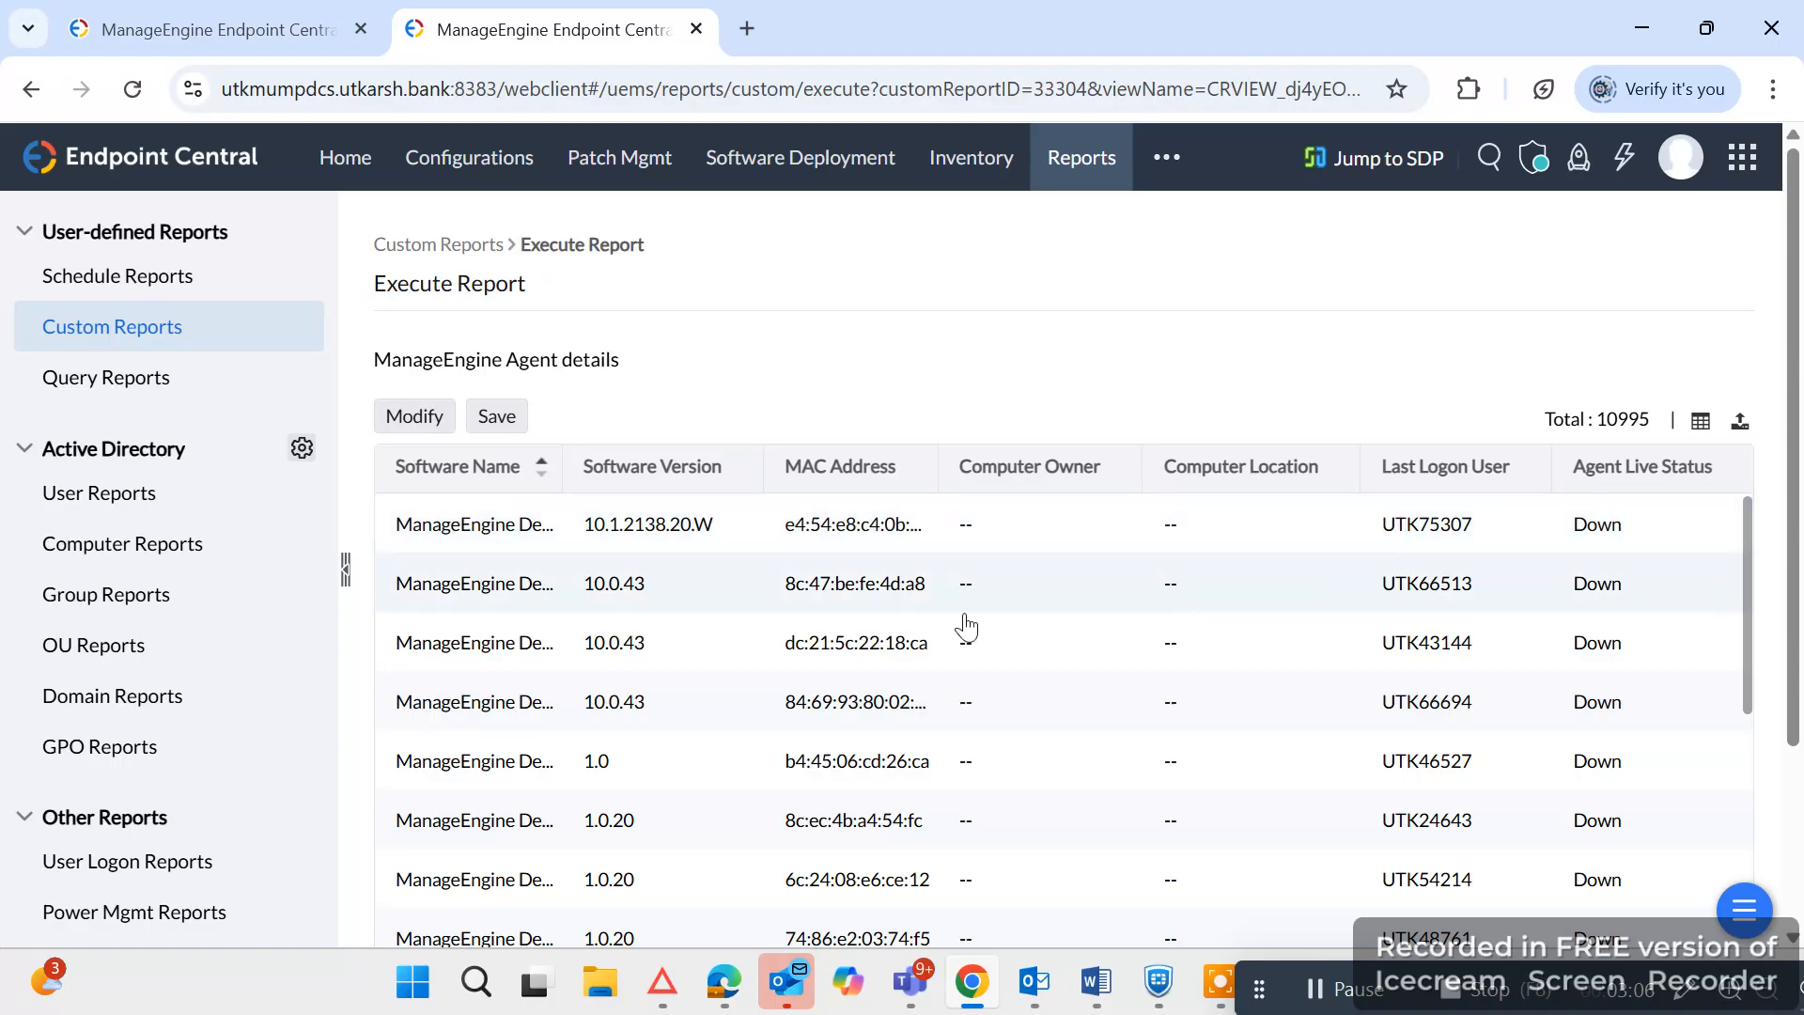
Widen the Software Name column to fit the full names and examine the report results across all columns through Operating System.
{"action": "scroll", "coordinate": [966, 627], "scroll_direction": "down", "scroll_amount": 4}
{"action": "scroll", "coordinate": [658, 648], "scroll_direction": "up", "scroll_amount": 4}
{"action": "left_click_drag", "start_coordinate": [562, 460], "coordinate": [848, 460]}
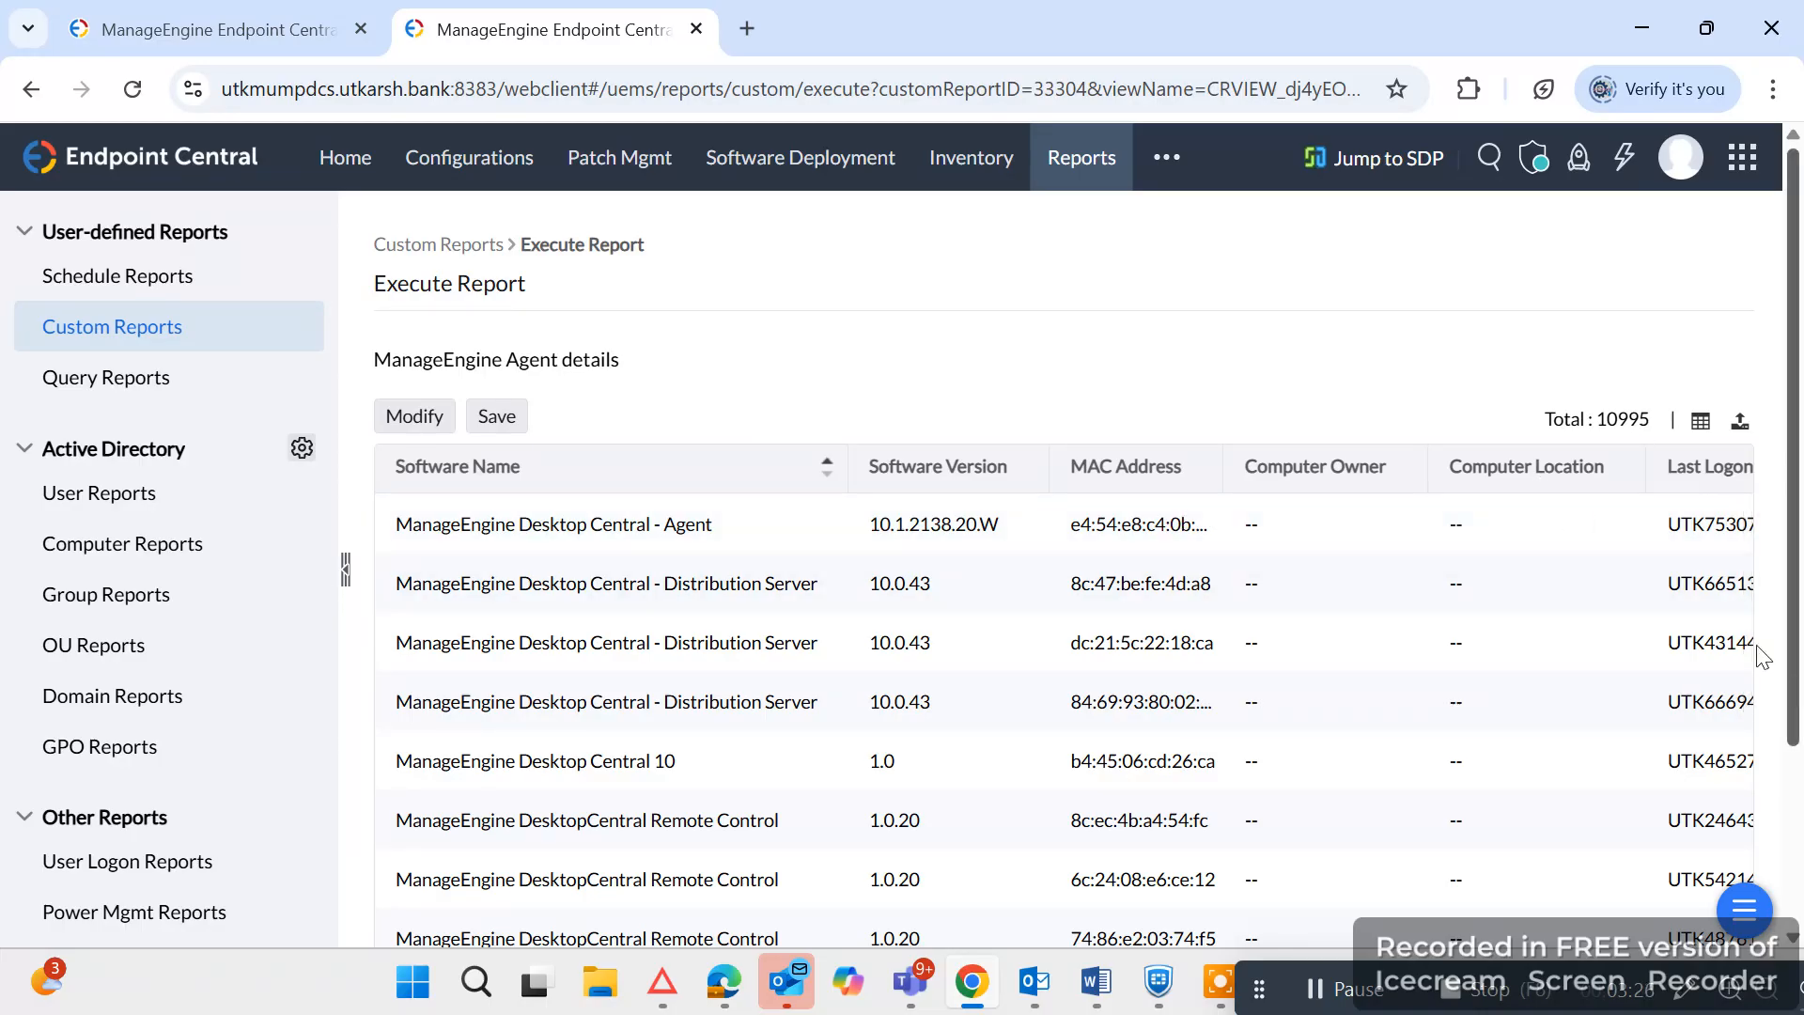
{"action": "scroll", "coordinate": [1033, 677], "scroll_direction": "down", "scroll_amount": 3}
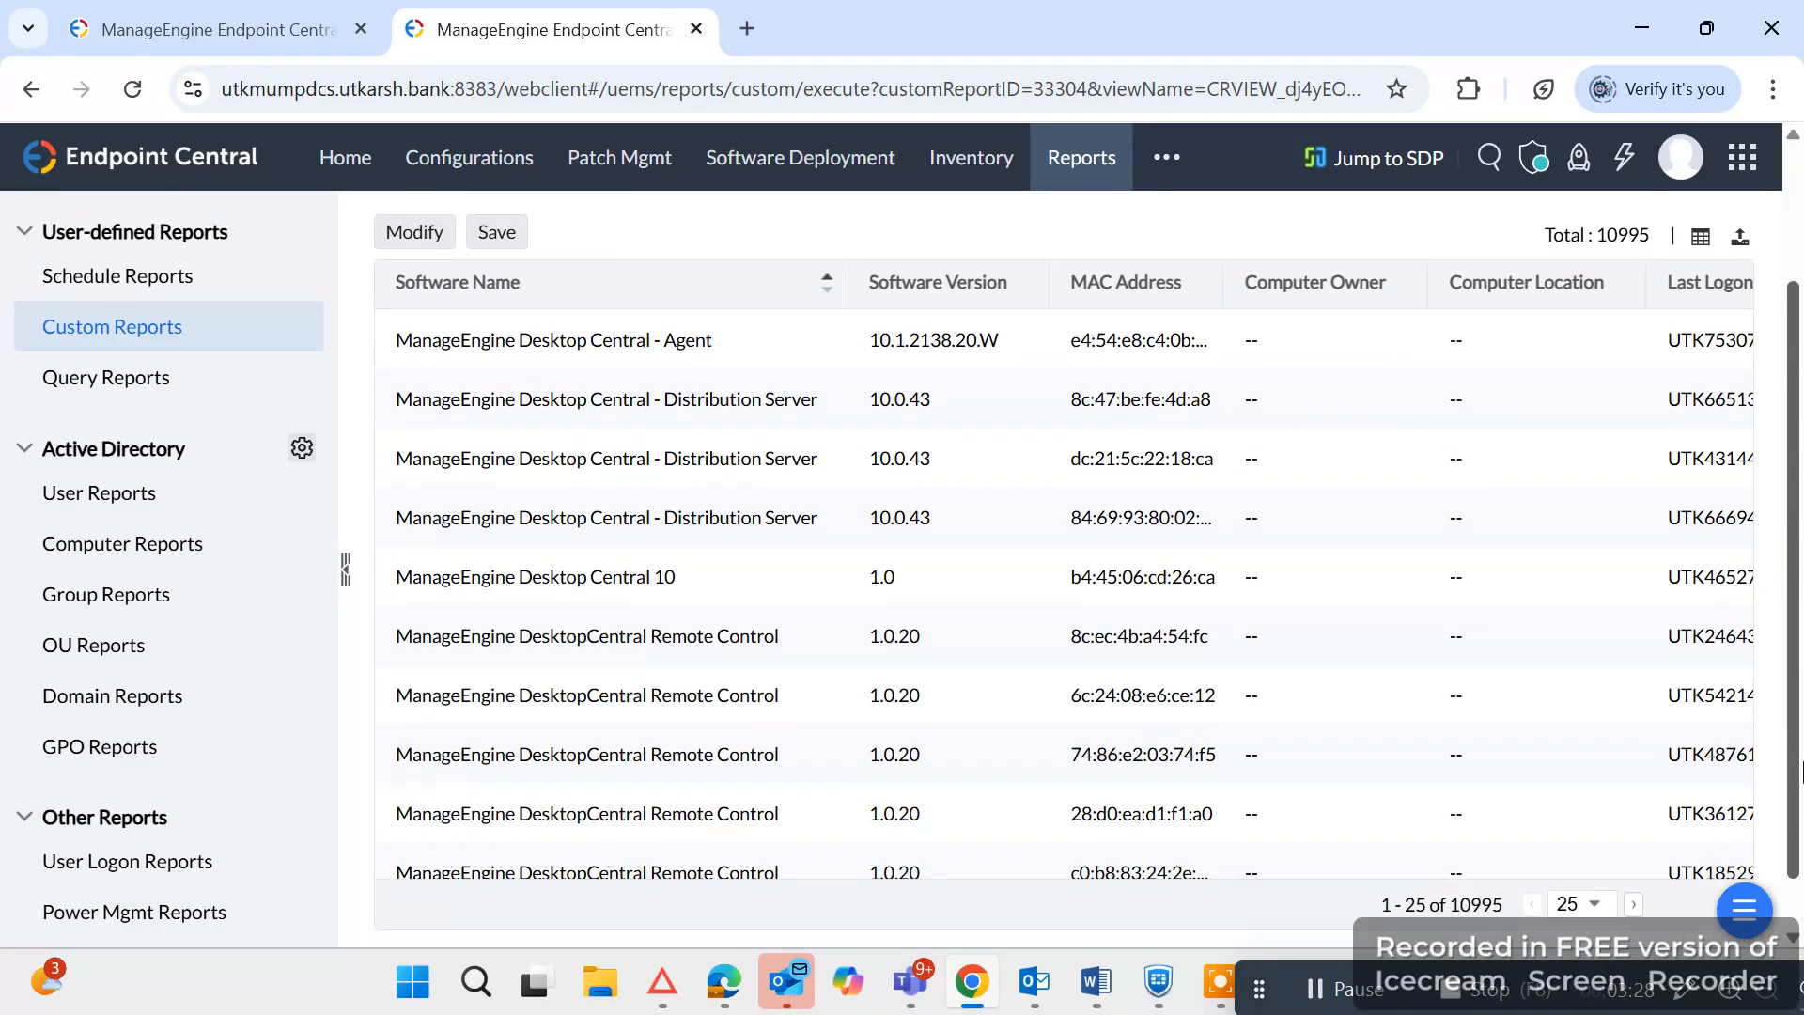
{"action": "left_click_drag", "start_coordinate": [1674, 861], "coordinate": [1692, 861]}
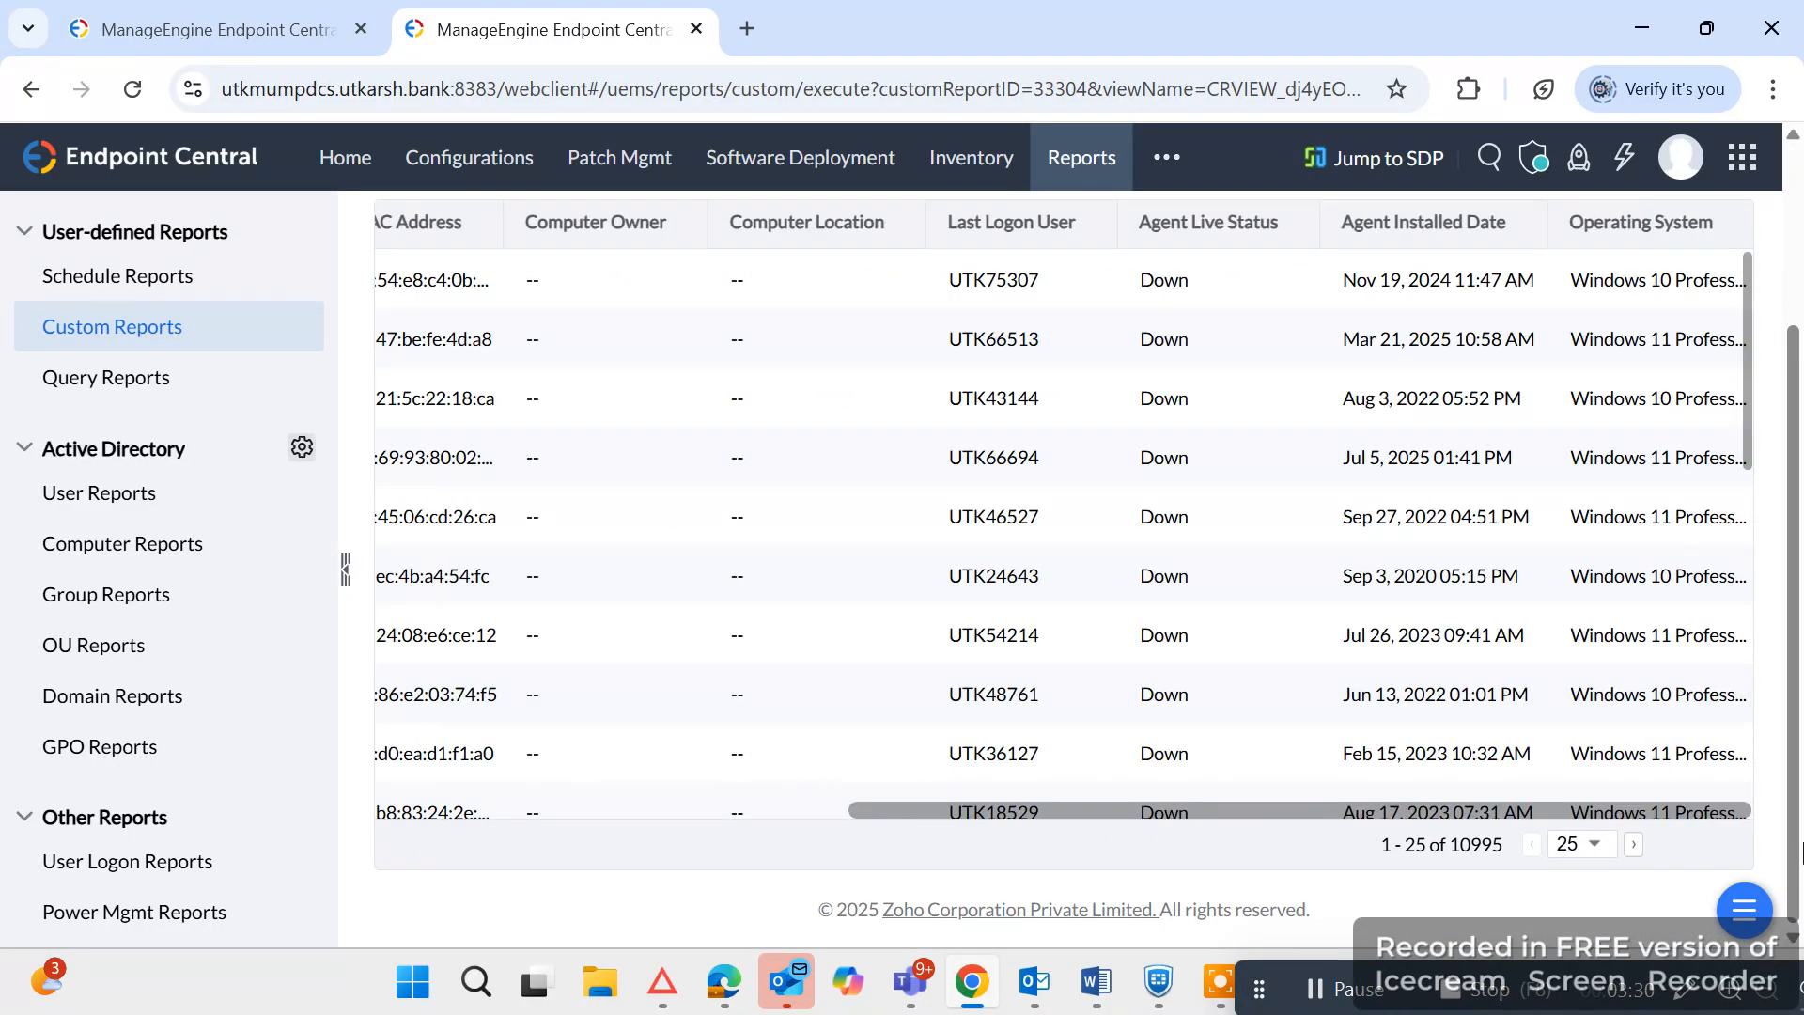
{"action": "scroll", "coordinate": [1249, 420], "scroll_direction": "up", "scroll_amount": 3}
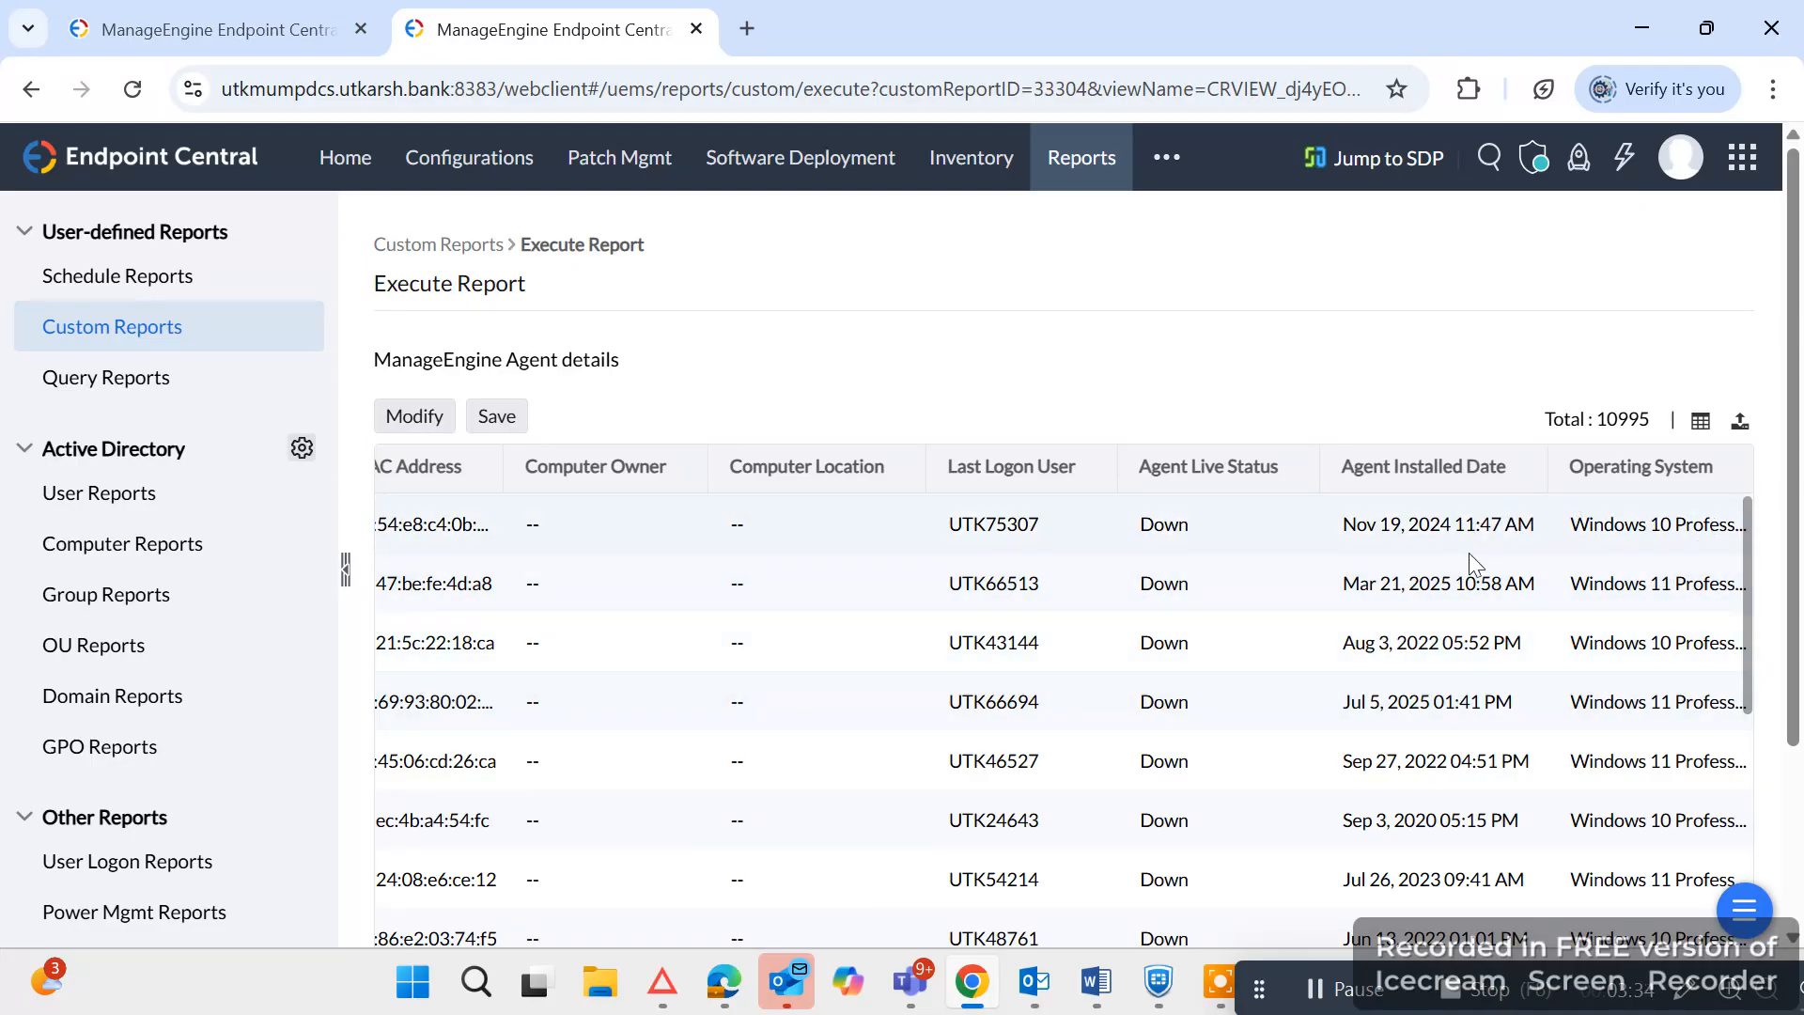
{"action": "scroll", "coordinate": [1643, 724], "scroll_direction": "down", "scroll_amount": 3}
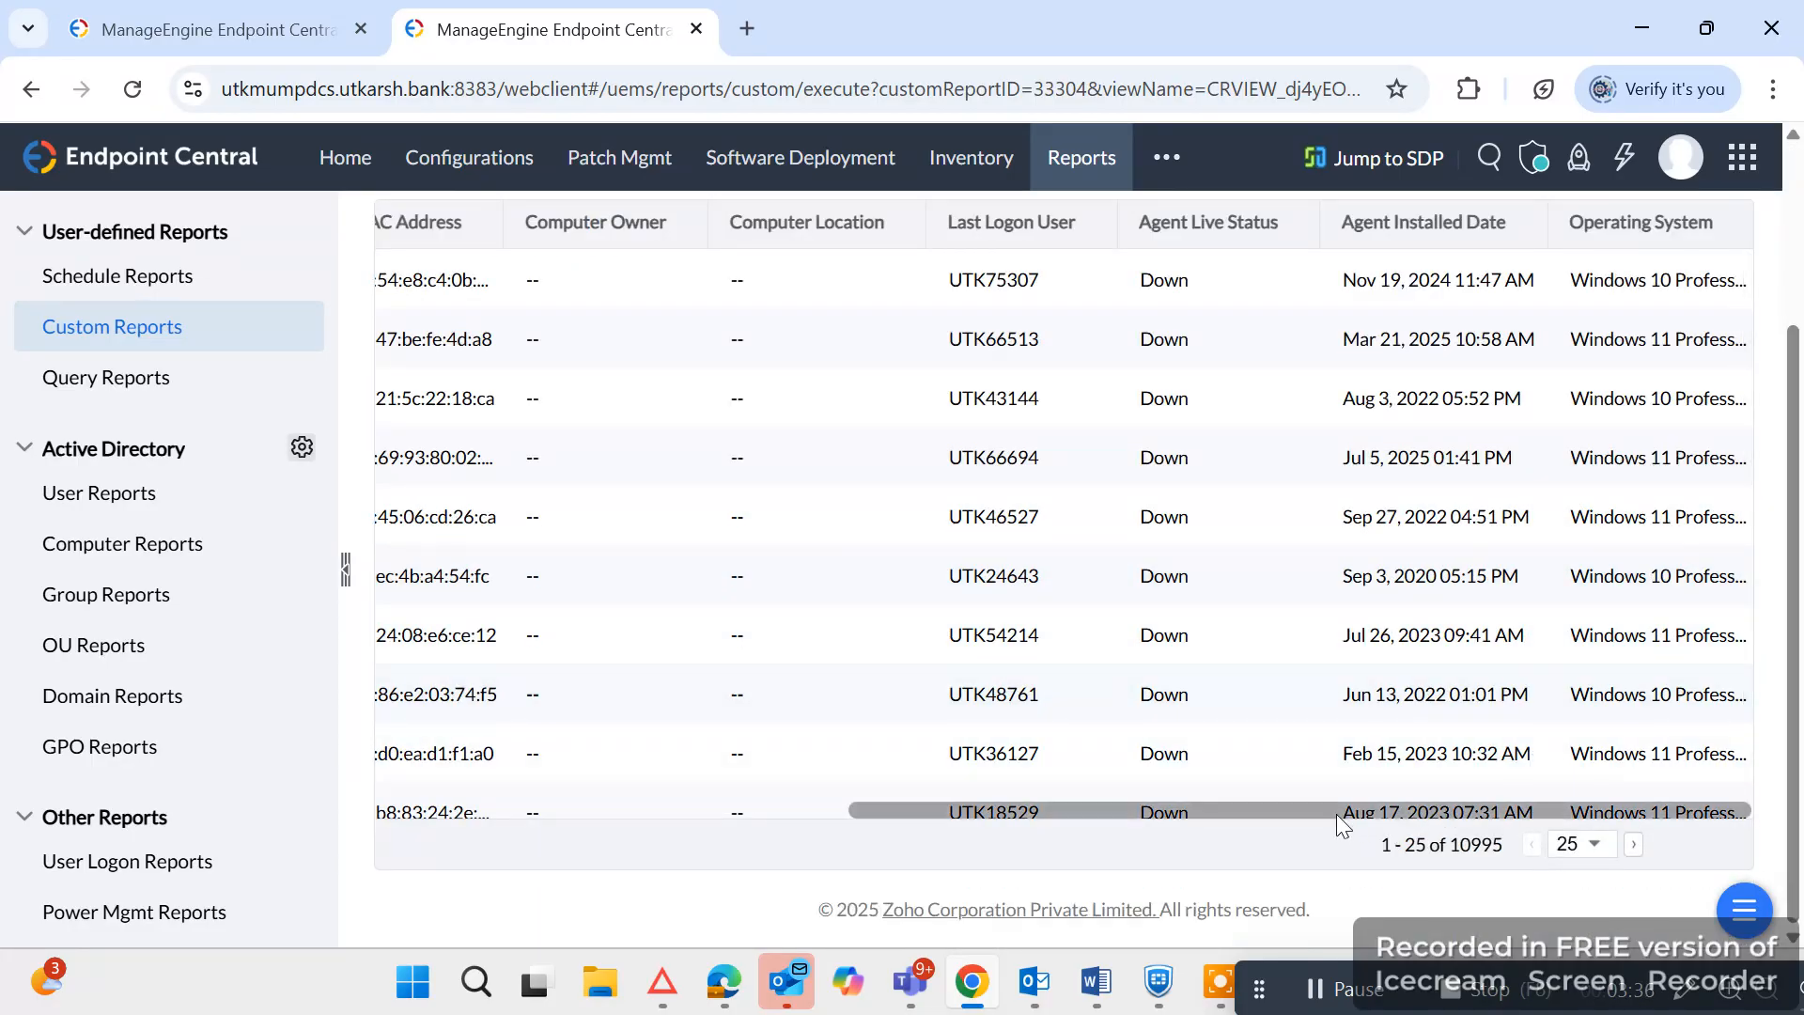
{"action": "left_click_drag", "start_coordinate": [1336, 814], "coordinate": [866, 813]}
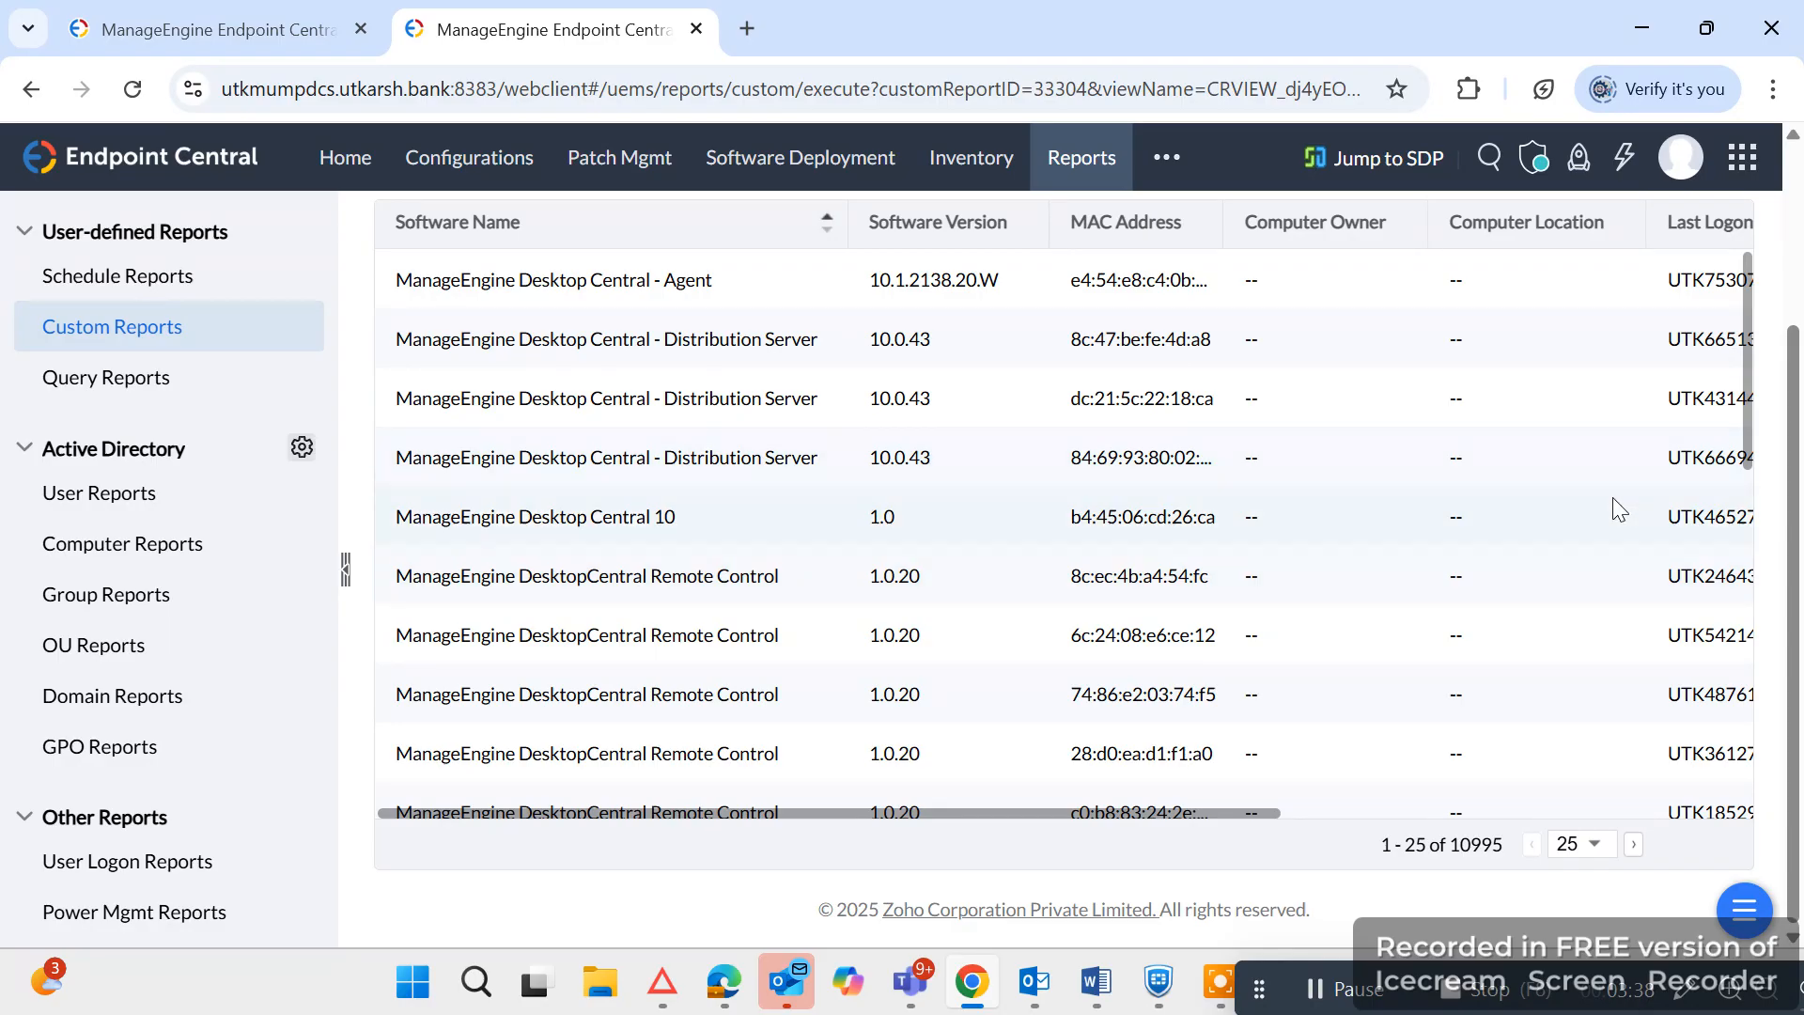